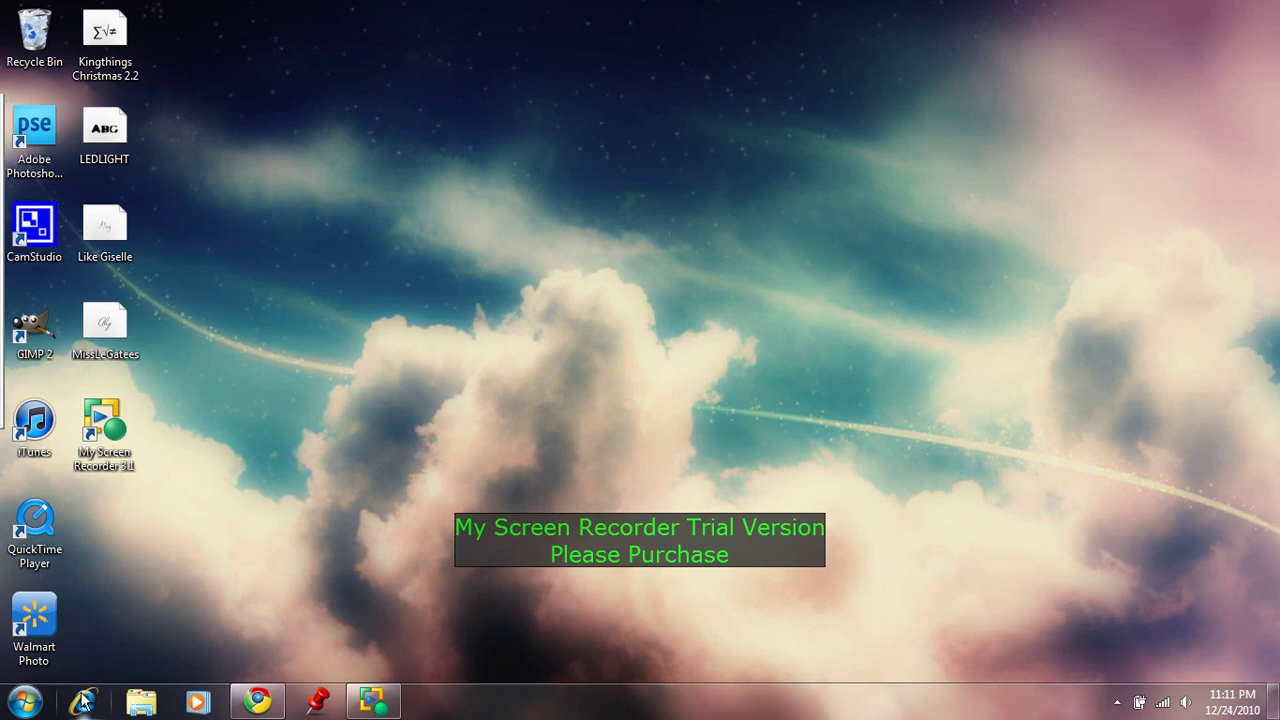
# Browse Pictures > Miscellaneous, previewing the random background and Christmas card pictures.
pyautogui.click(141, 702)
pyautogui.doubleClick(622, 278)
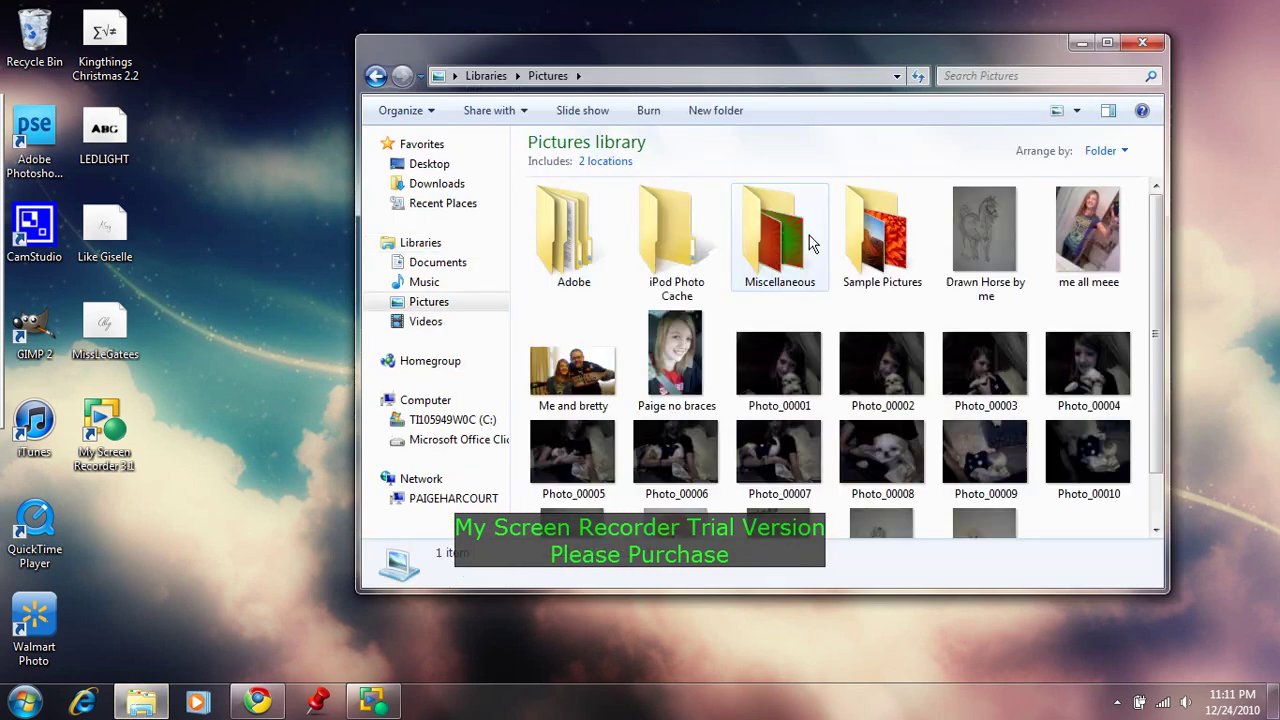
pyautogui.doubleClick(809, 235)
pyautogui.moveTo(1157, 234); pyautogui.dragTo(1157, 415)
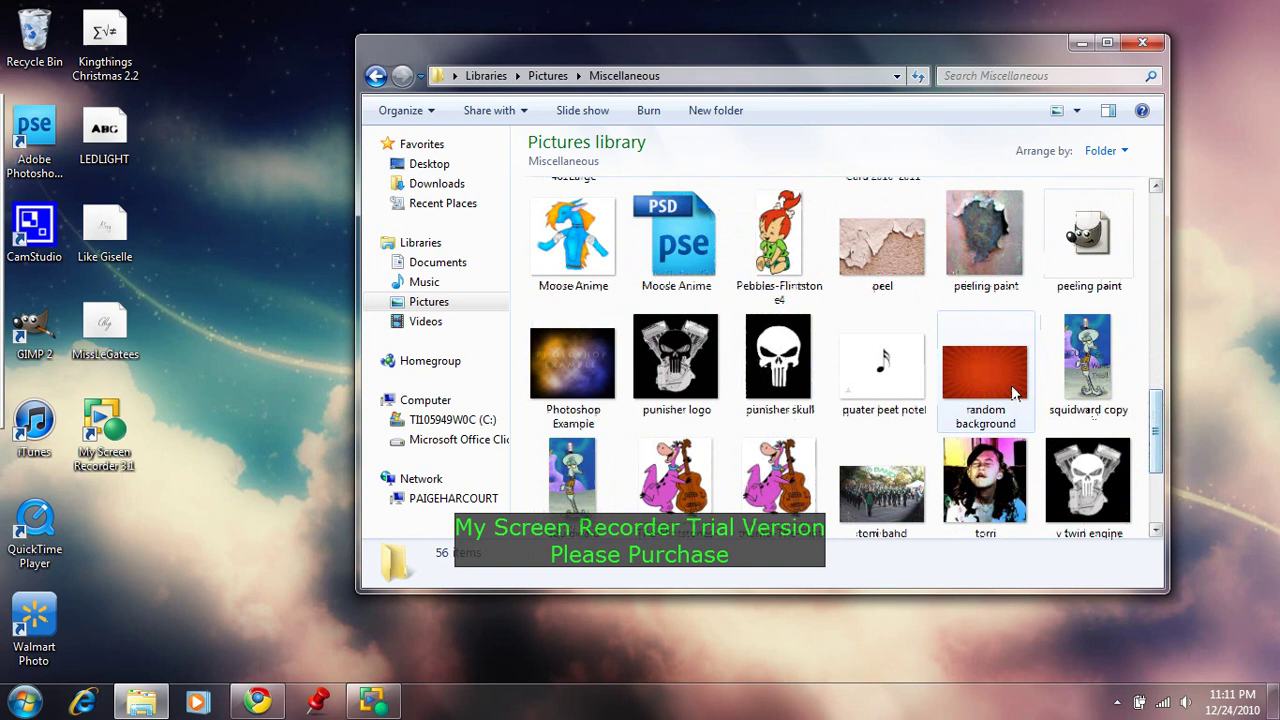
pyautogui.doubleClick(1011, 382)
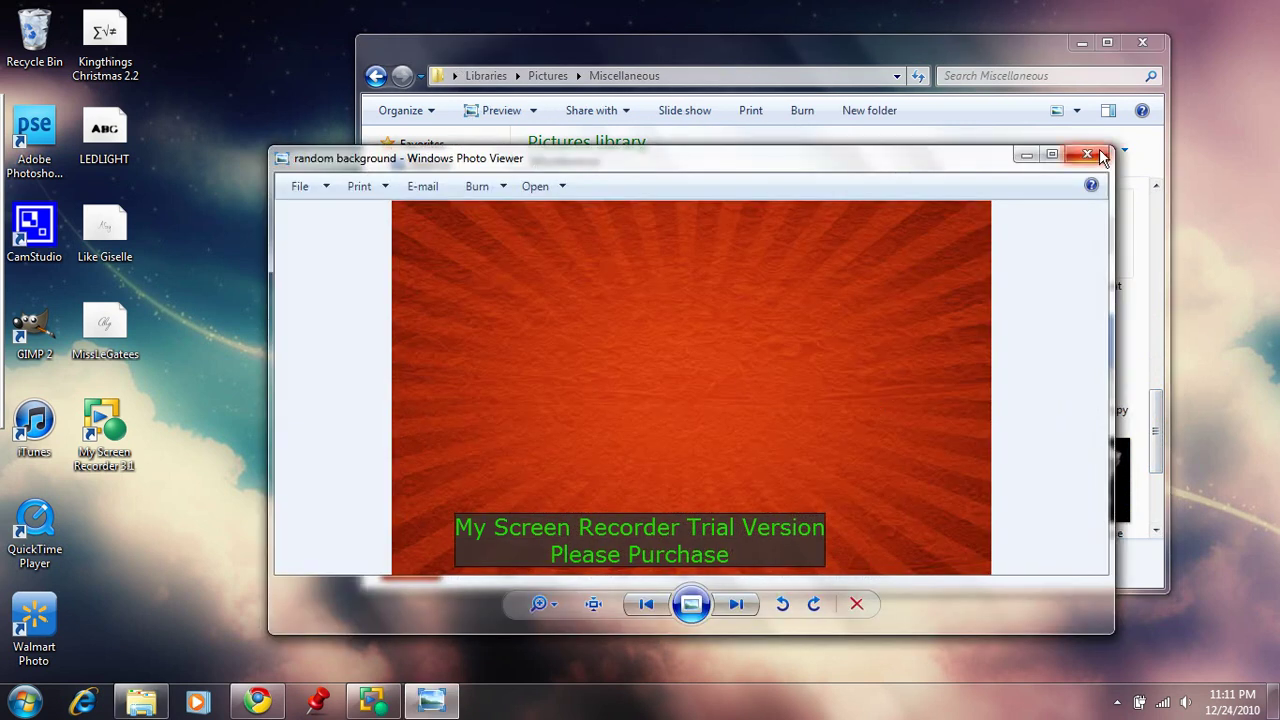
pyautogui.click(1087, 154)
pyautogui.doubleClick(903, 190)
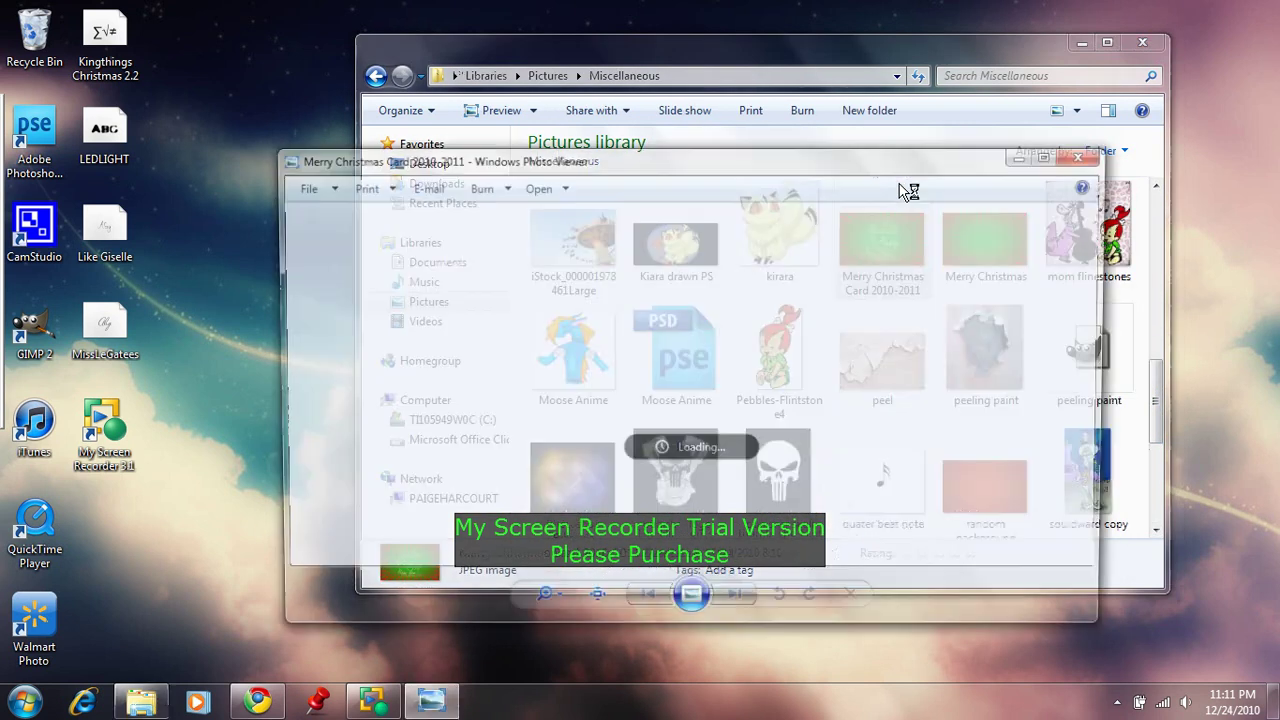
pyautogui.click(1090, 162)
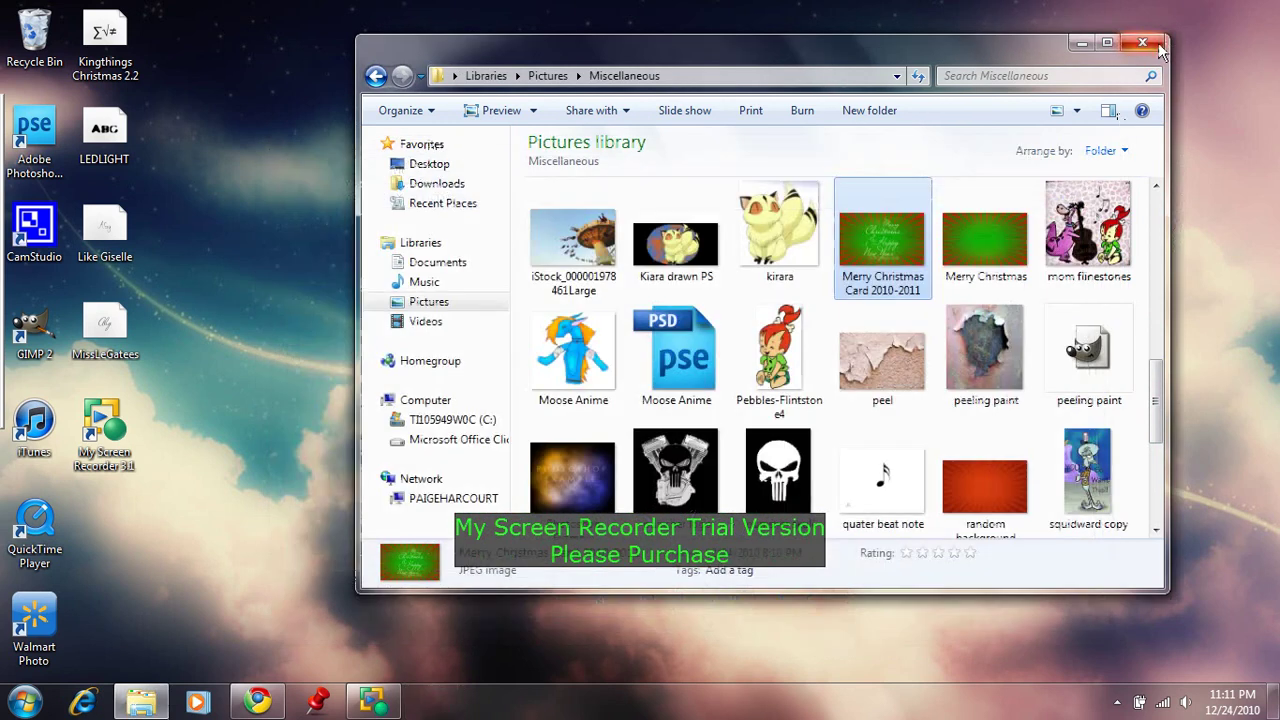
# Close the file browser and launch Photoshop Elements into the Edit Full workspace.
pyautogui.click(1142, 42)
pyautogui.doubleClick(47, 150)
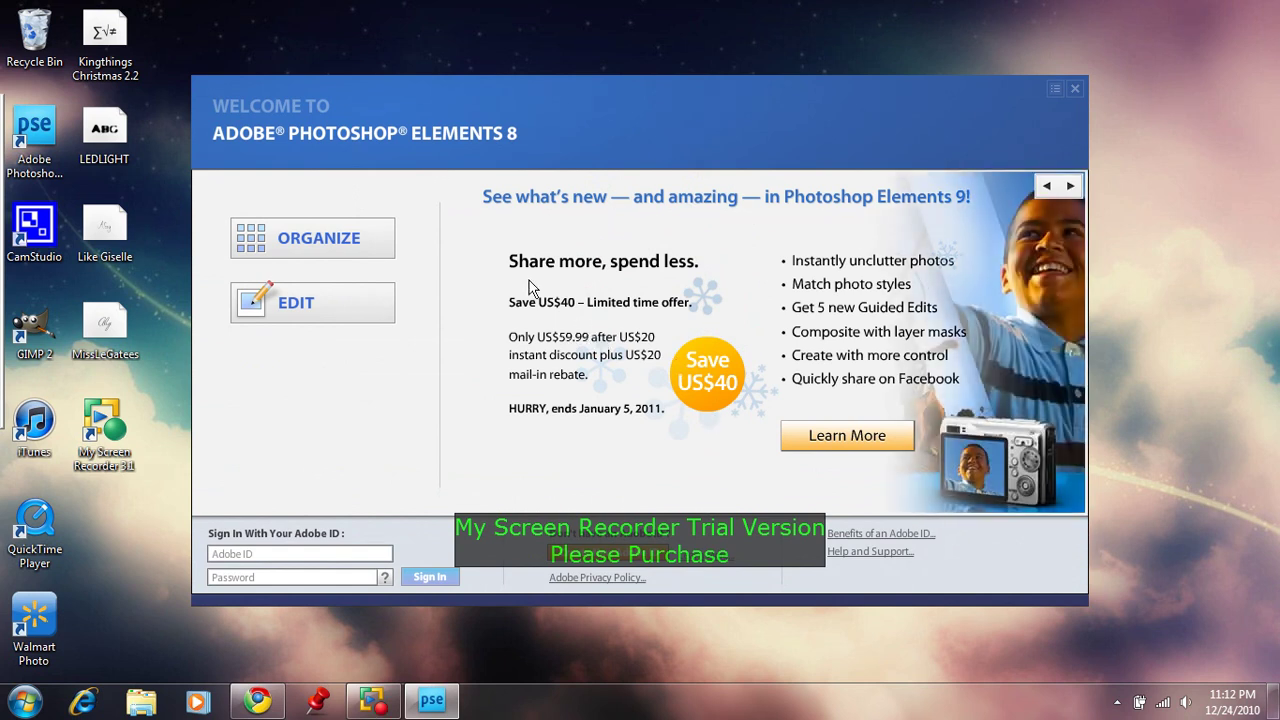
pyautogui.click(350, 303)
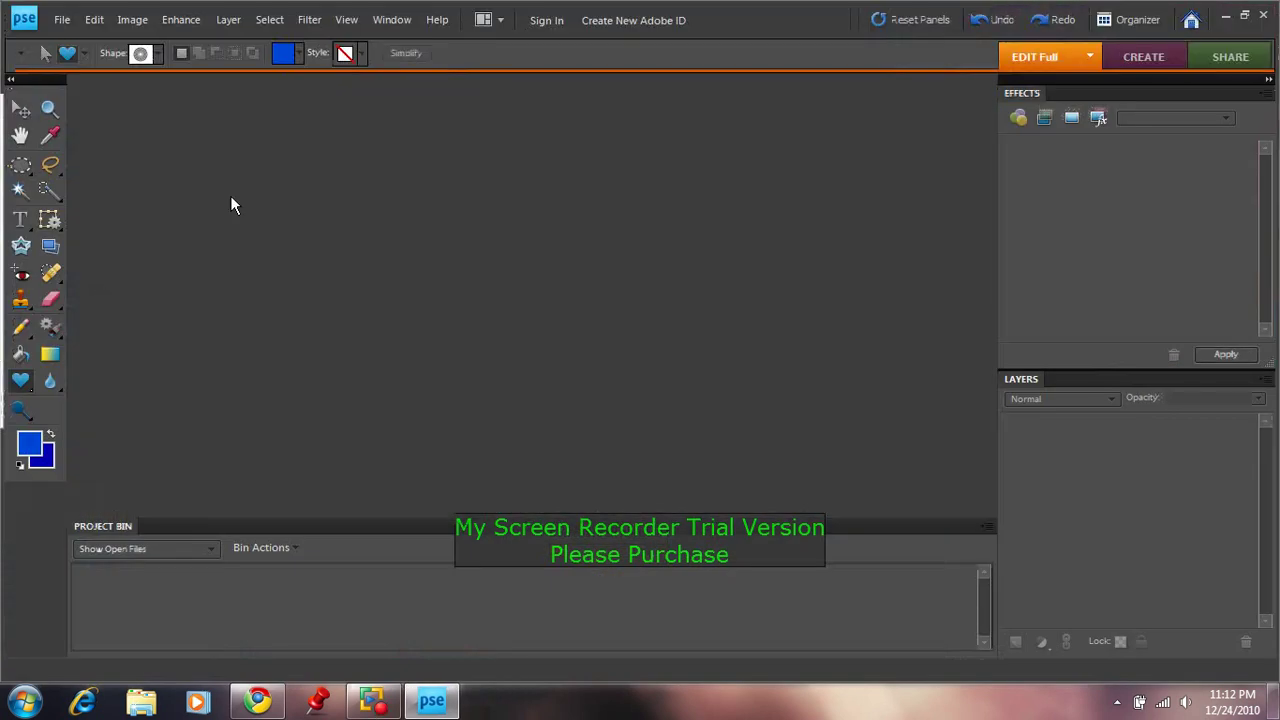
# Create Untitled-1 via File > New > Blank File: 1900 × 1200 pixels, white background.
pyautogui.click(68, 22)
pyautogui.moveTo(228, 40)
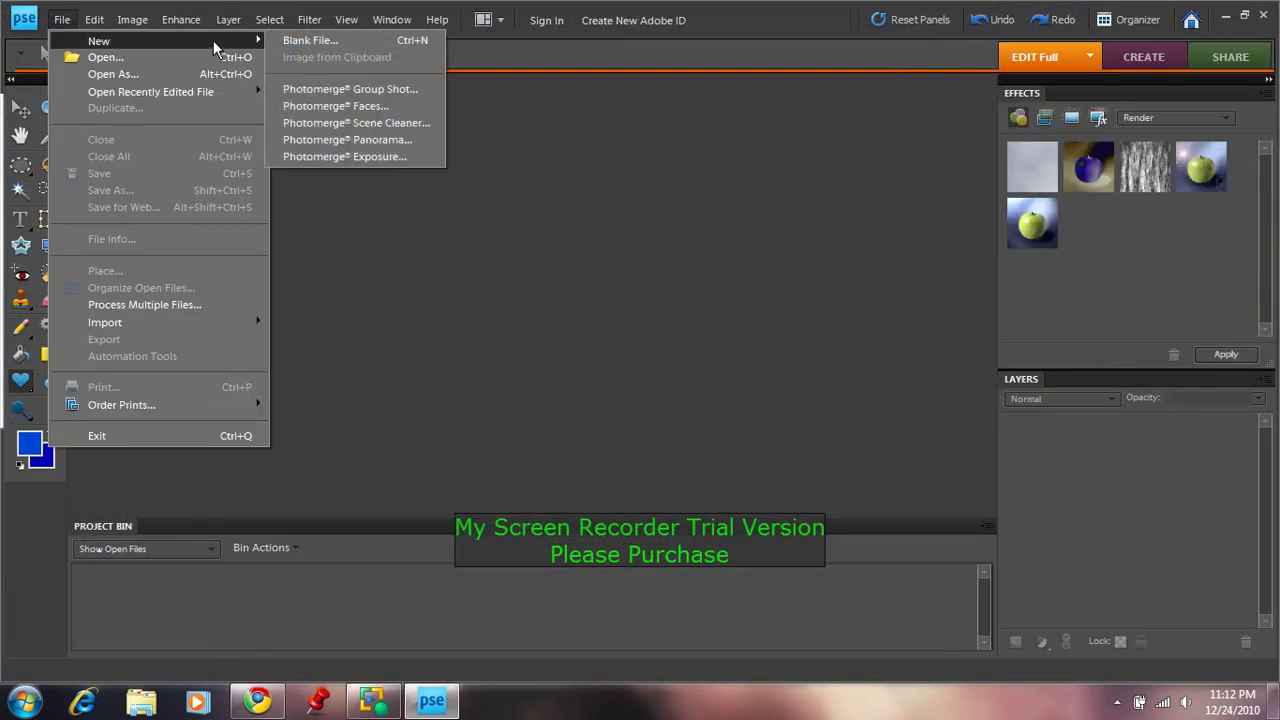
pyautogui.click(288, 40)
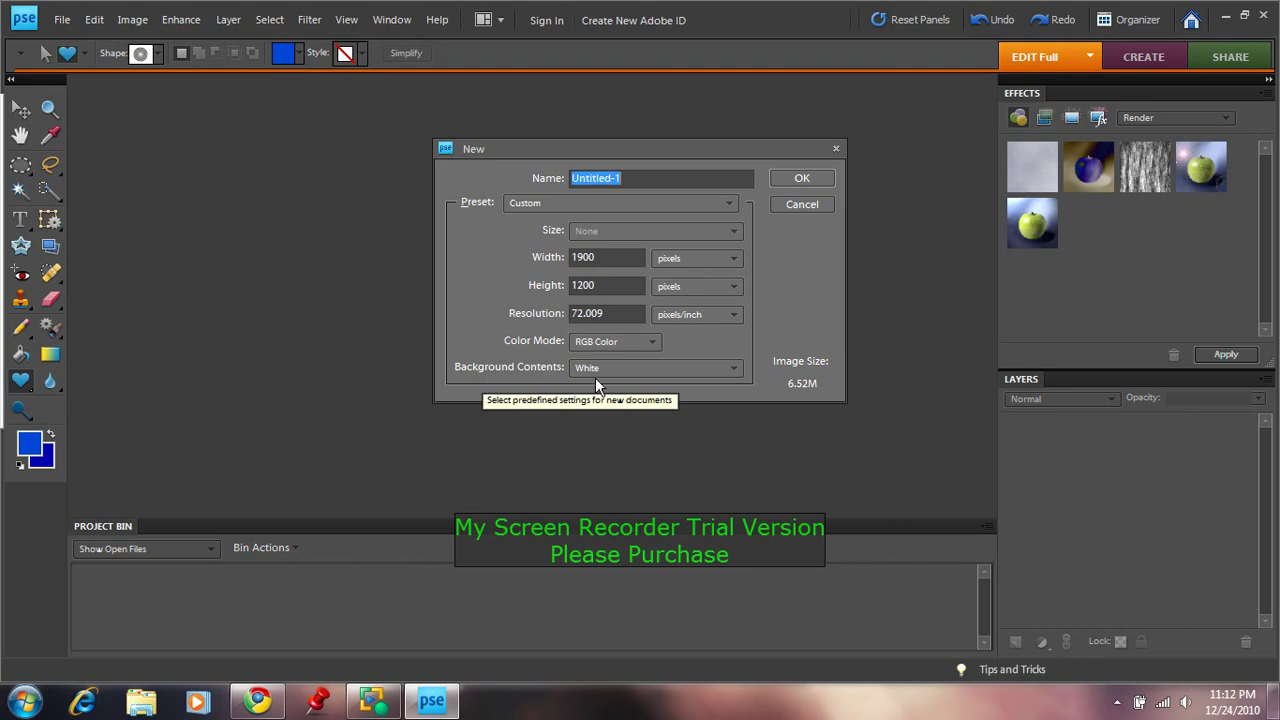
pyautogui.click(800, 178)
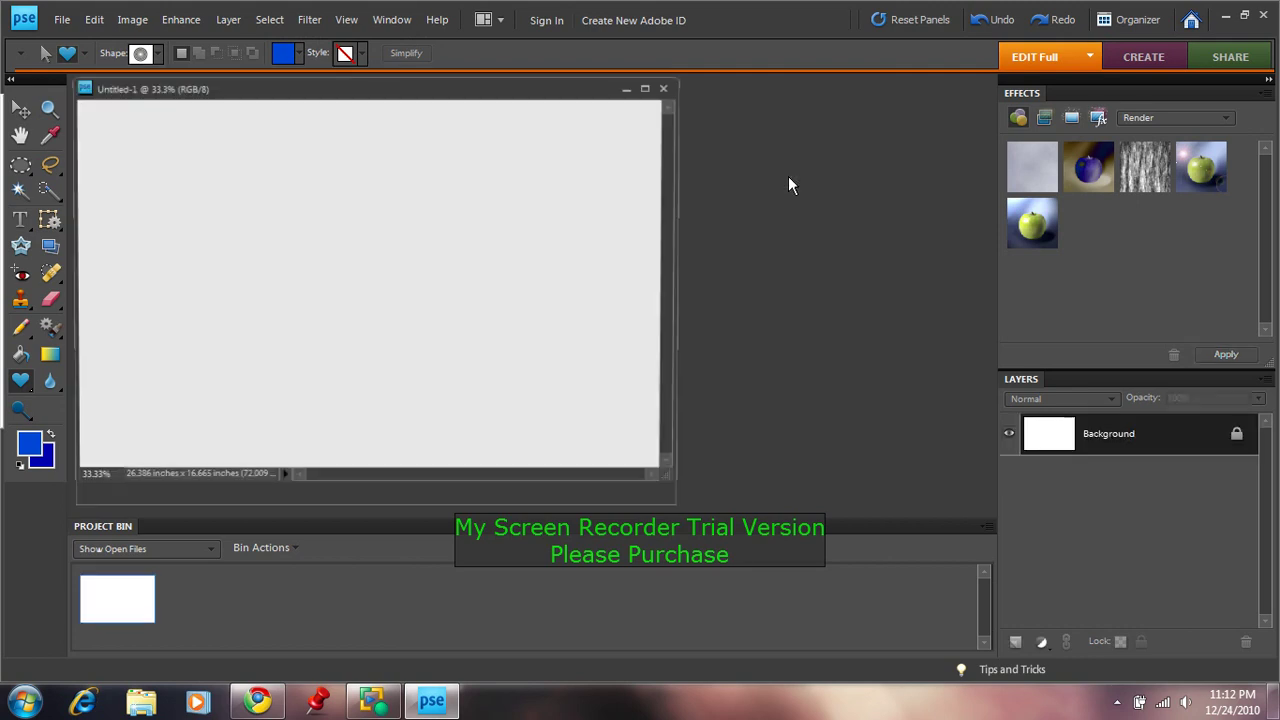
# Maximise the document and fill the canvas with dark blue (#0000ae) using the Paint Bucket.
pyautogui.doubleClick(560, 87)
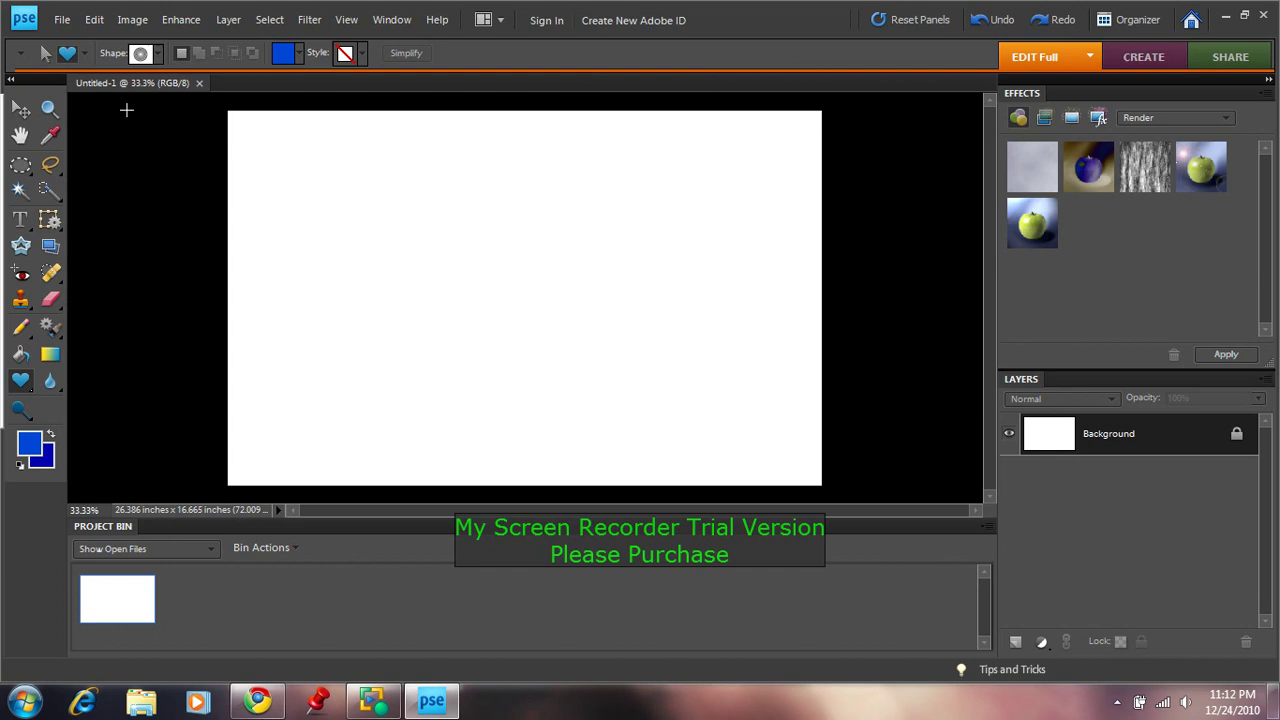
pyautogui.click(51, 437)
pyautogui.click(33, 447)
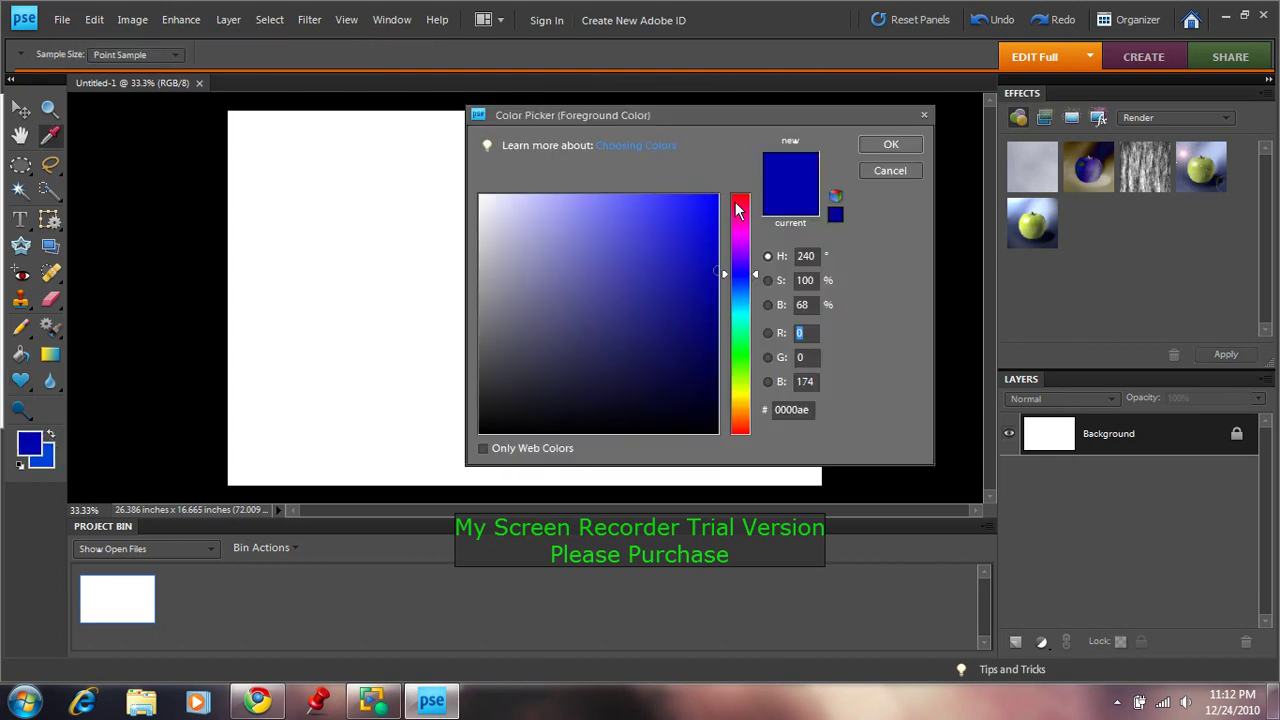
pyautogui.click(863, 141)
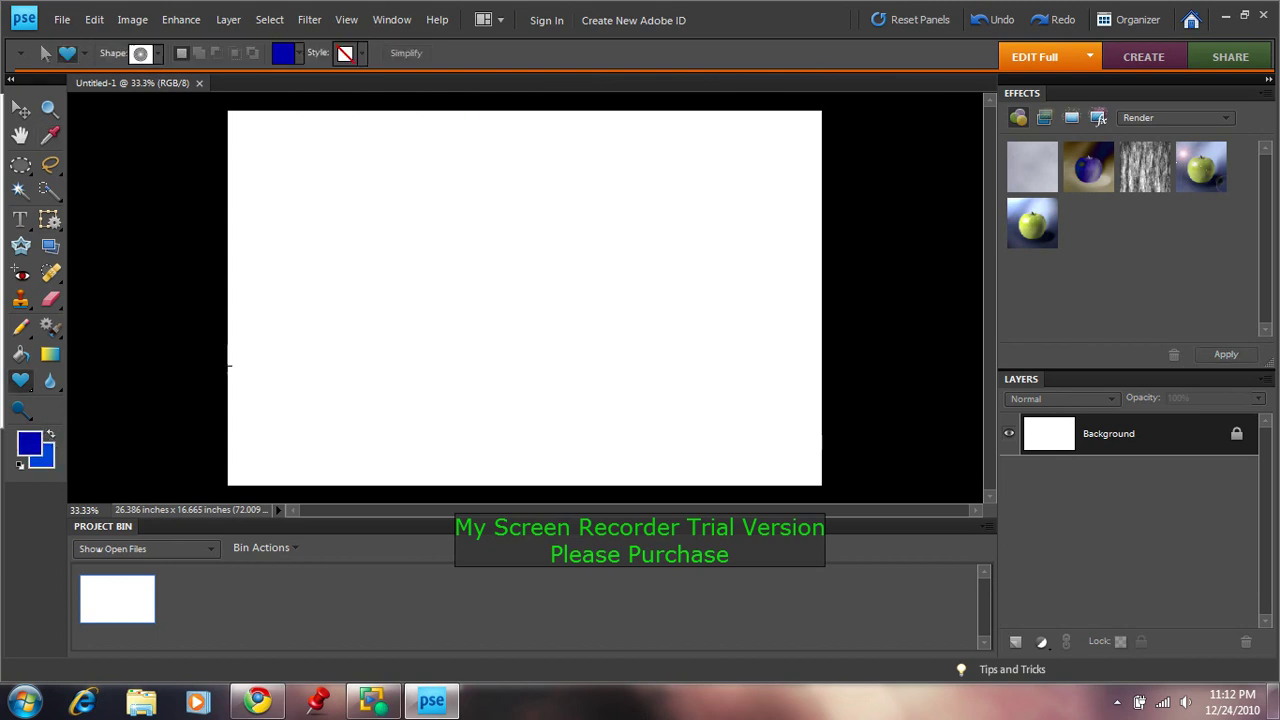
pyautogui.click(20, 355)
pyautogui.click(433, 259)
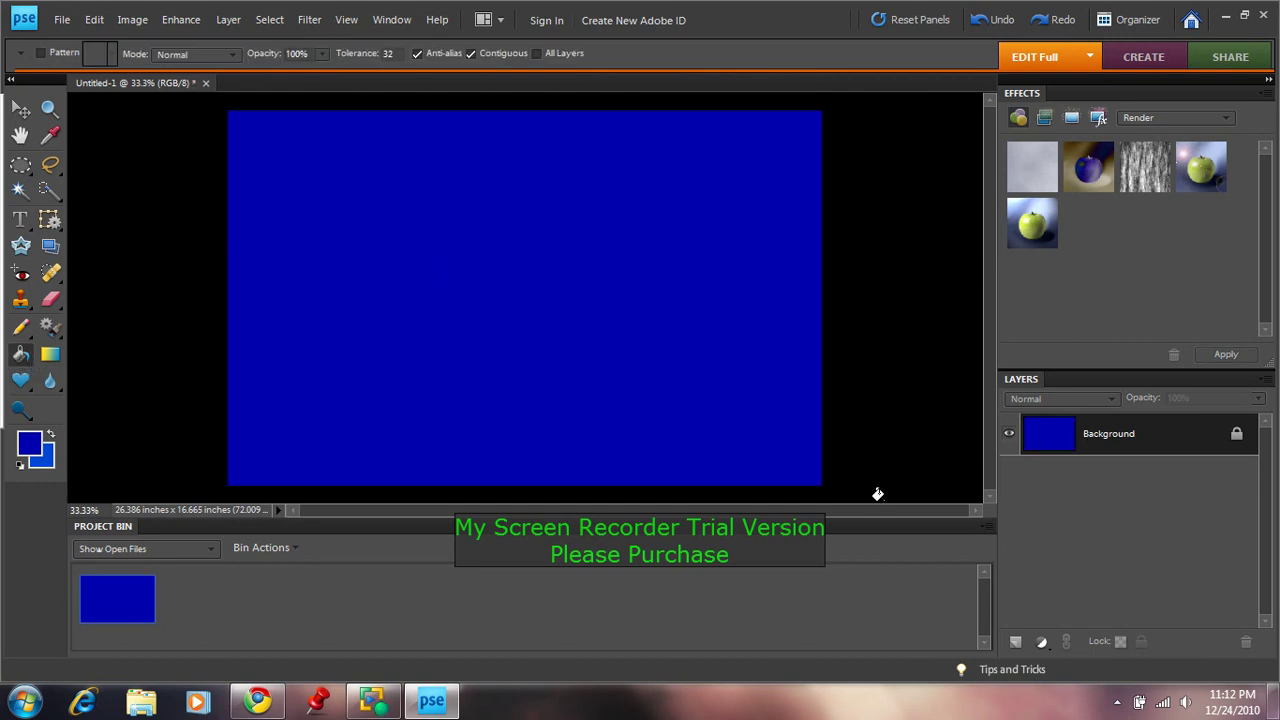
# Add an empty Layer 1 above the background.
pyautogui.click(1016, 642)
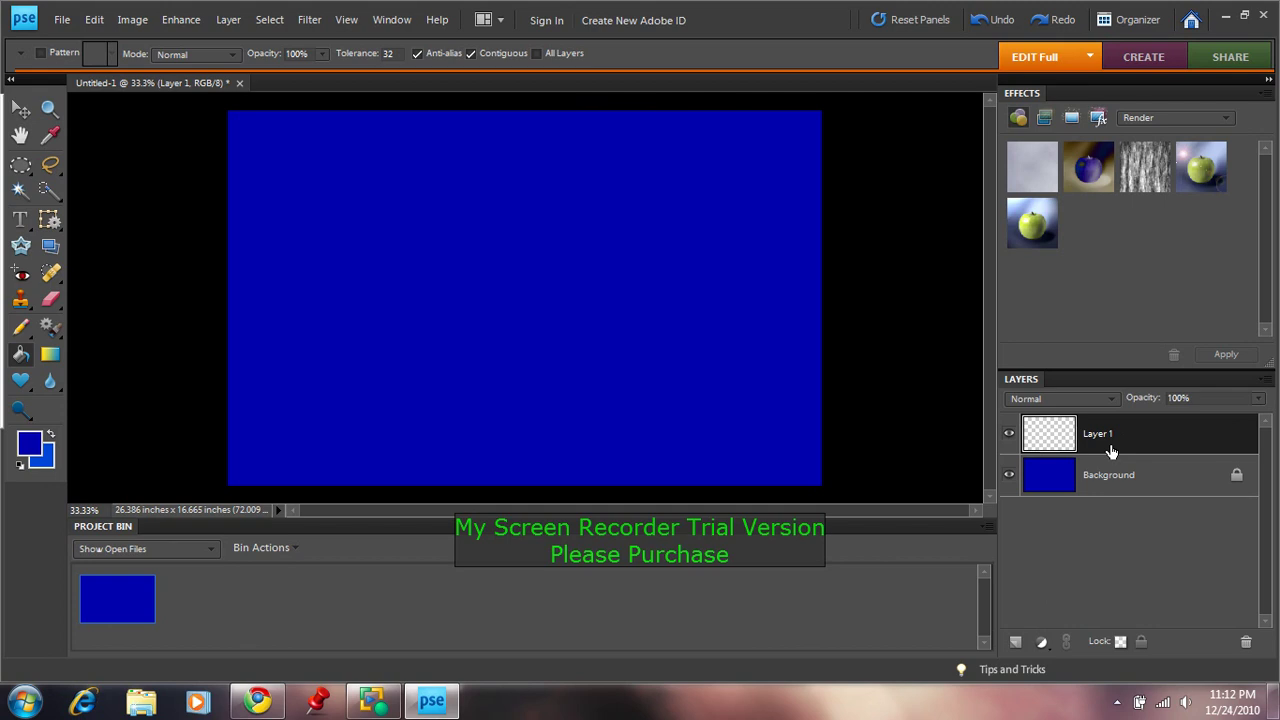
pyautogui.rightClick(1111, 444)
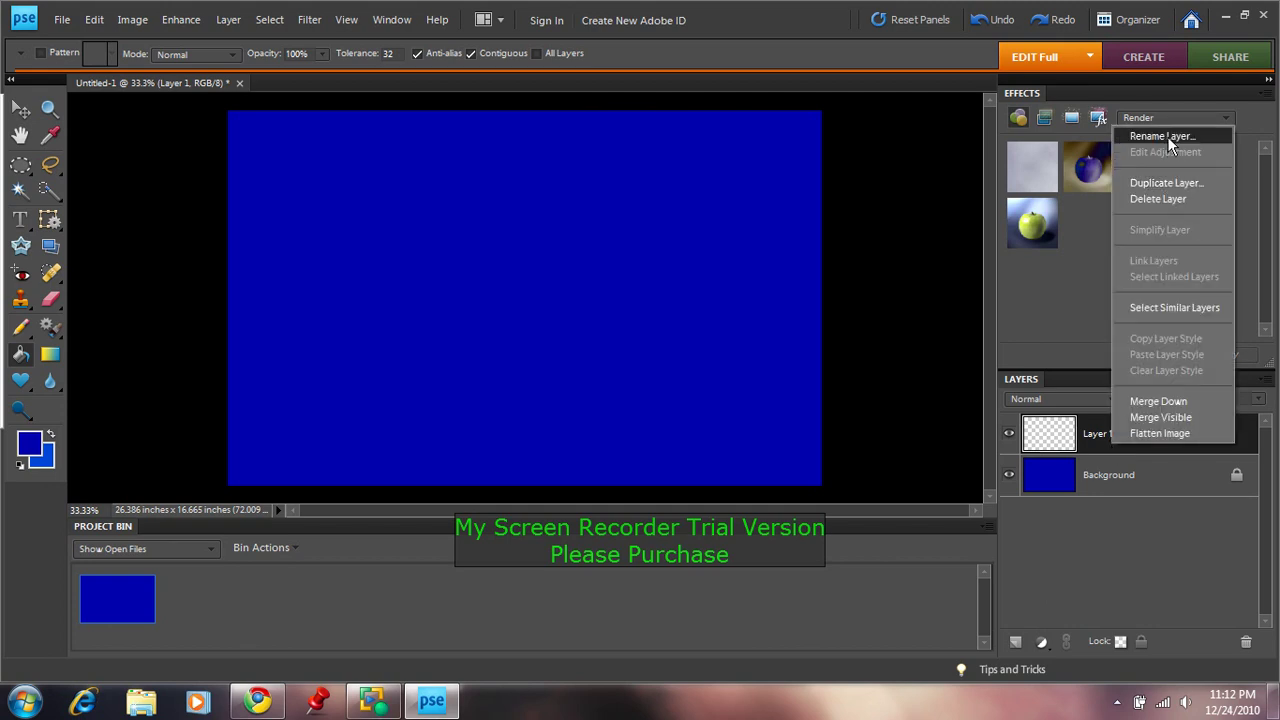
pyautogui.click(1006, 534)
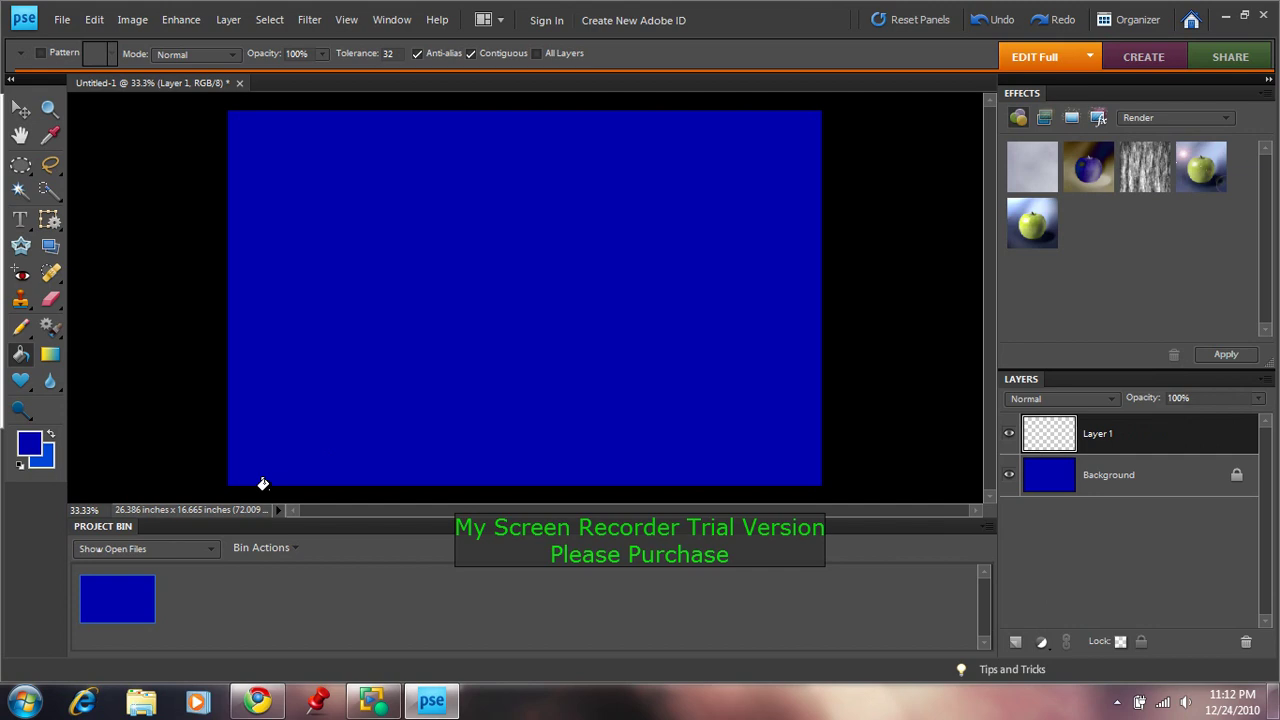
# Draw a large elliptical selection across the canvas and fill it with lighter blue.
pyautogui.click(20, 167)
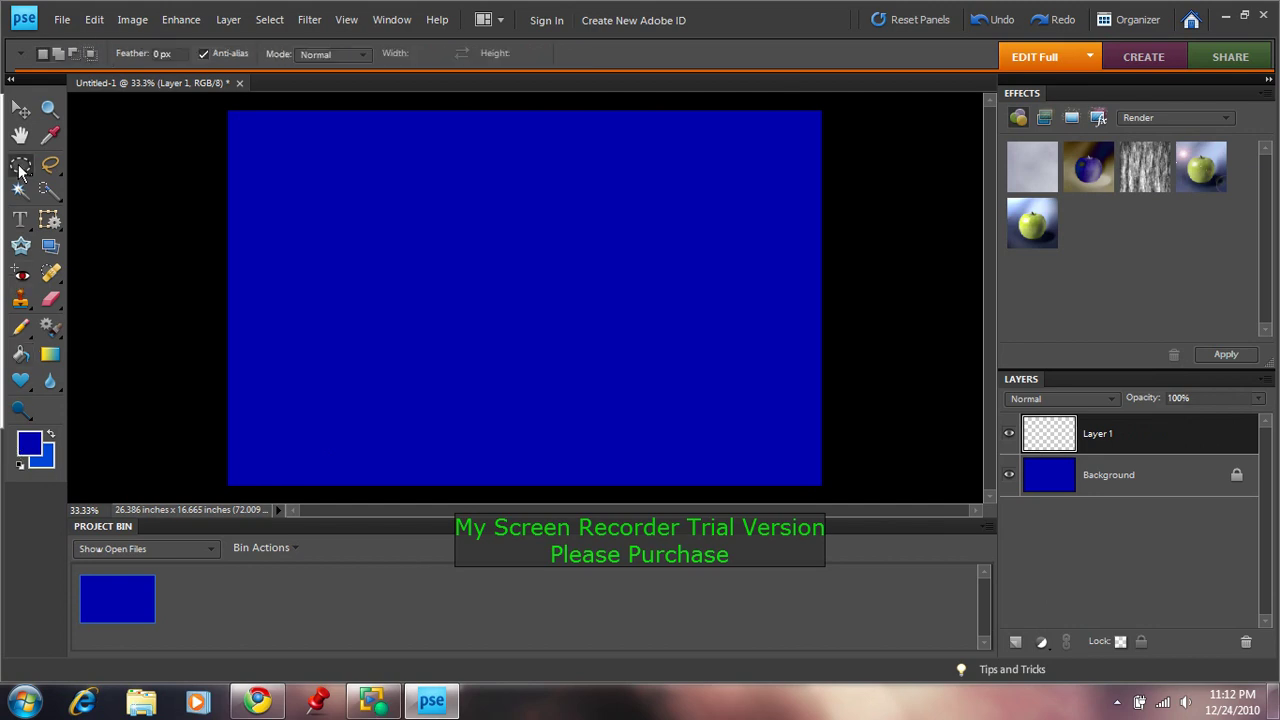
pyautogui.moveTo(228, 118); pyautogui.dragTo(553, 303)
pyautogui.moveTo(731, 381)
pyautogui.mouseDown()
pyautogui.moveTo(814, 457)
pyautogui.moveTo(819, 485)
pyautogui.mouseUp()
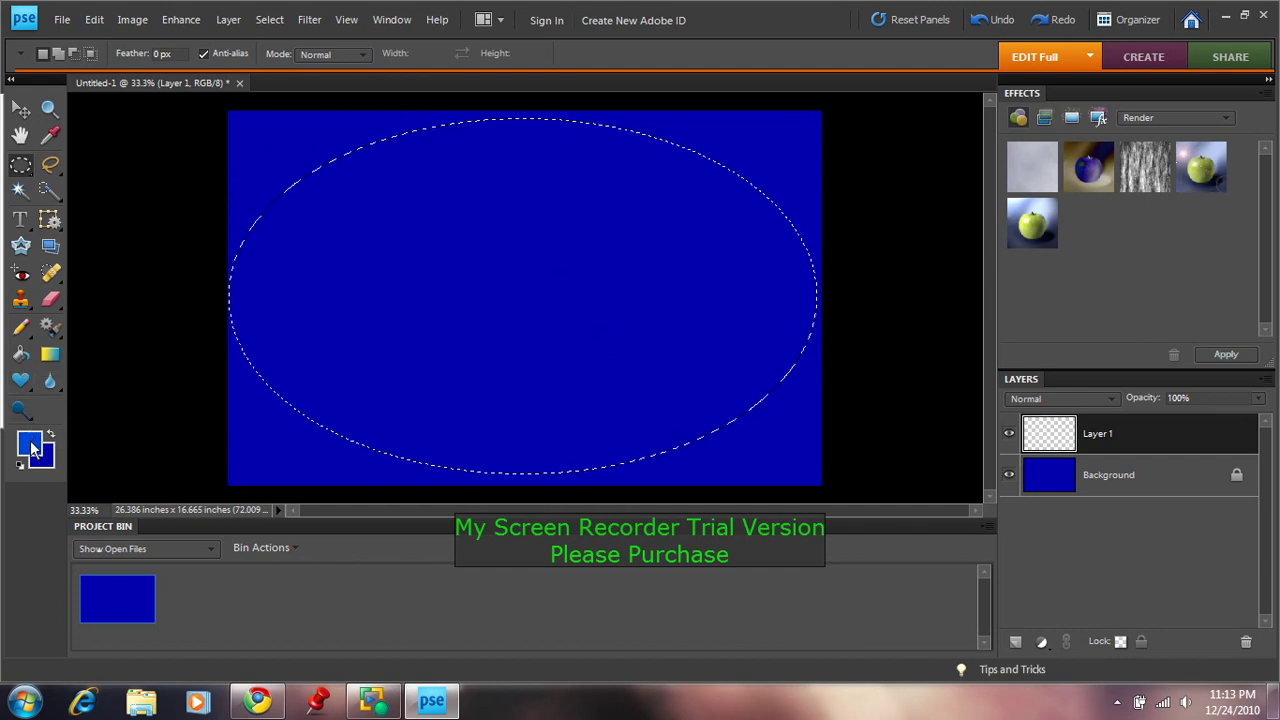
pyautogui.click(22, 355)
pyautogui.click(372, 262)
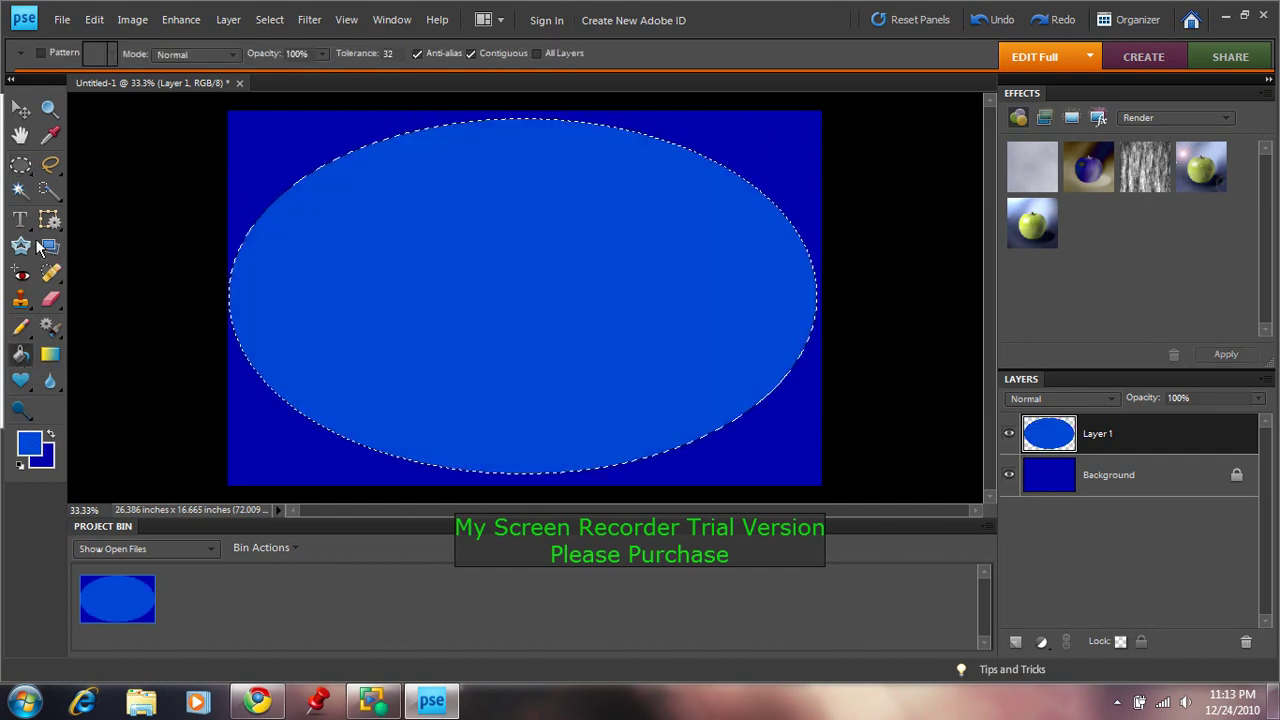
pyautogui.click(22, 168)
# Choose Filter > Blur > Gaussian Blur for the ellipse layer.
pyautogui.click(309, 19)
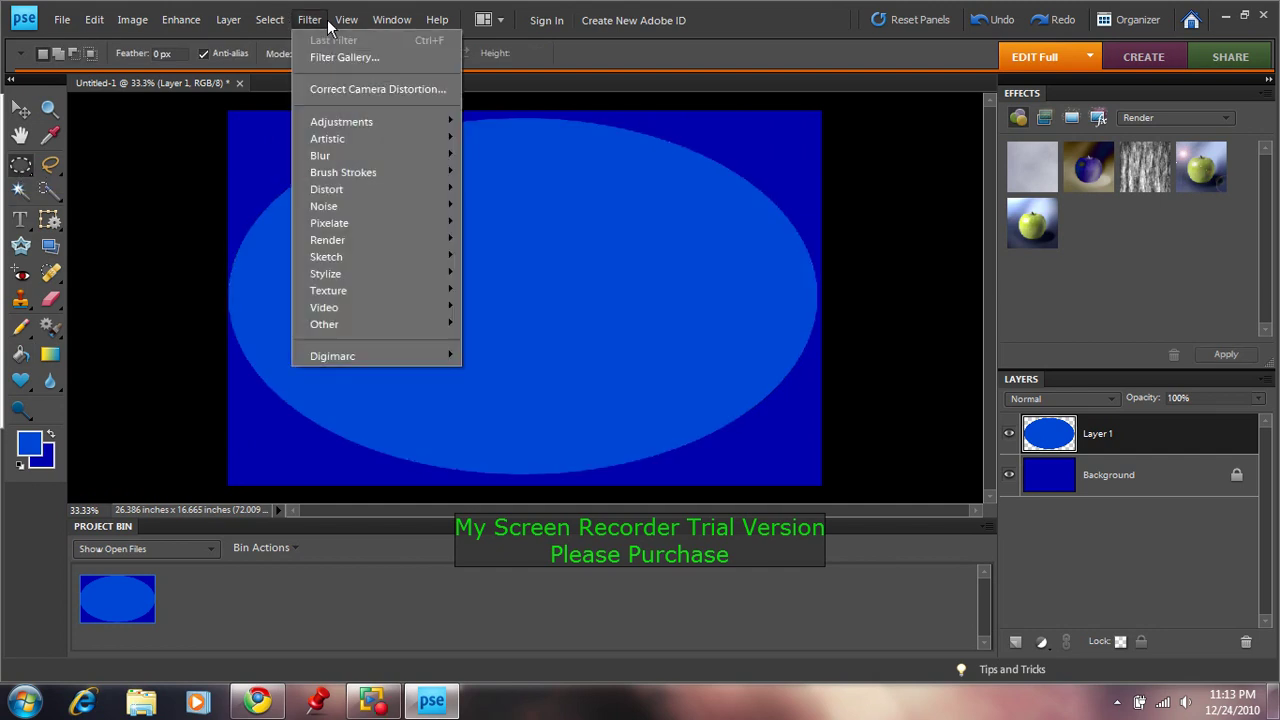
pyautogui.moveTo(346, 19)
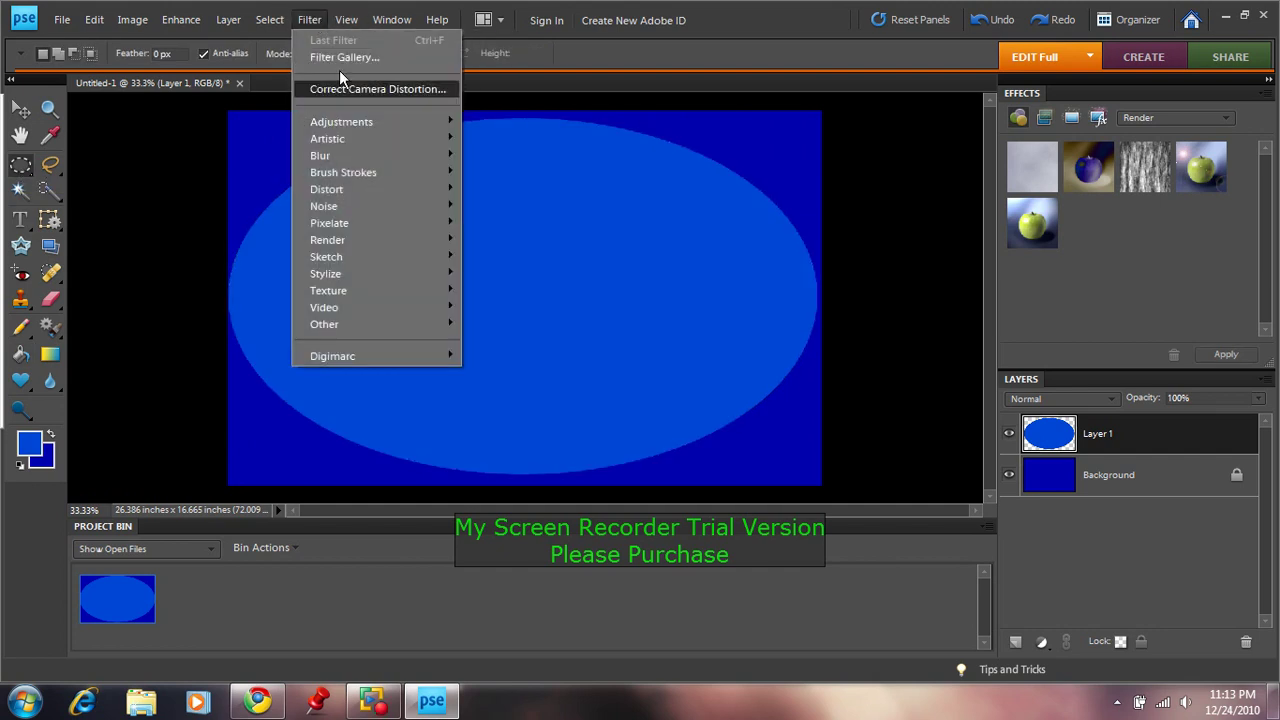
pyautogui.moveTo(395, 159)
pyautogui.click(530, 206)
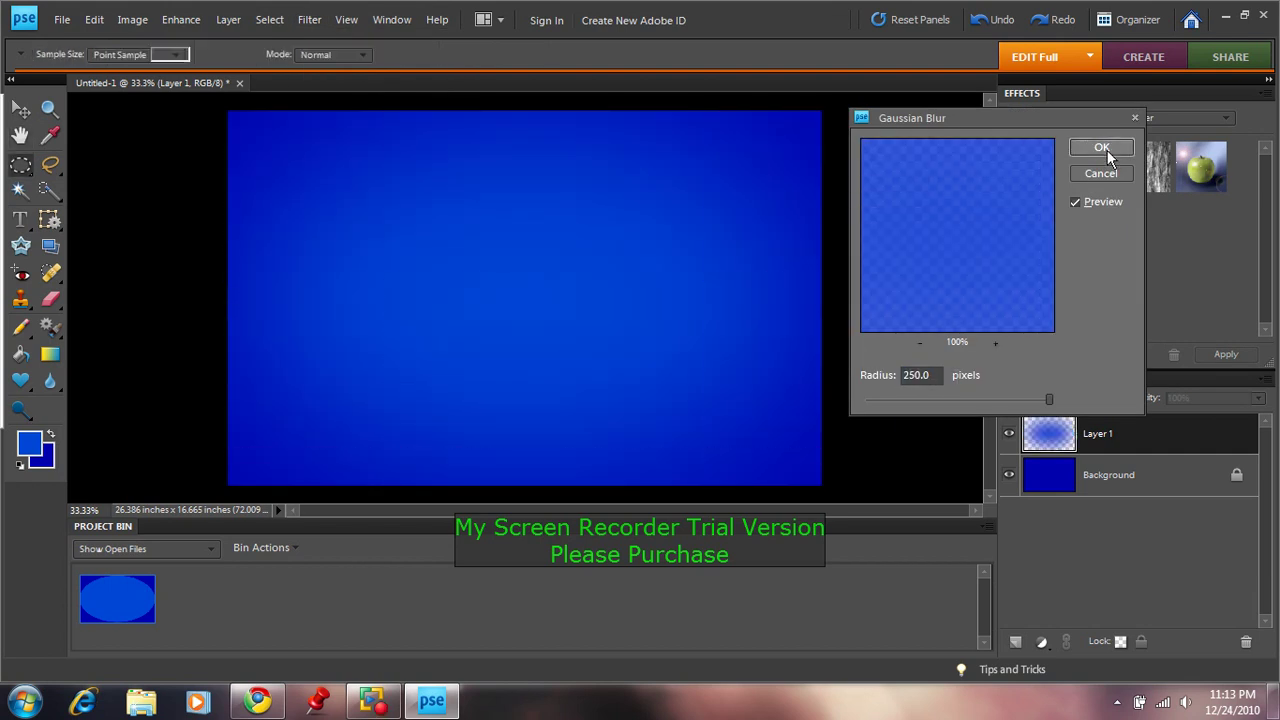
# Apply the 250 px Gaussian Blur, zoom out, and pick Registration Target 2 as the custom shape.
pyautogui.click(1105, 149)
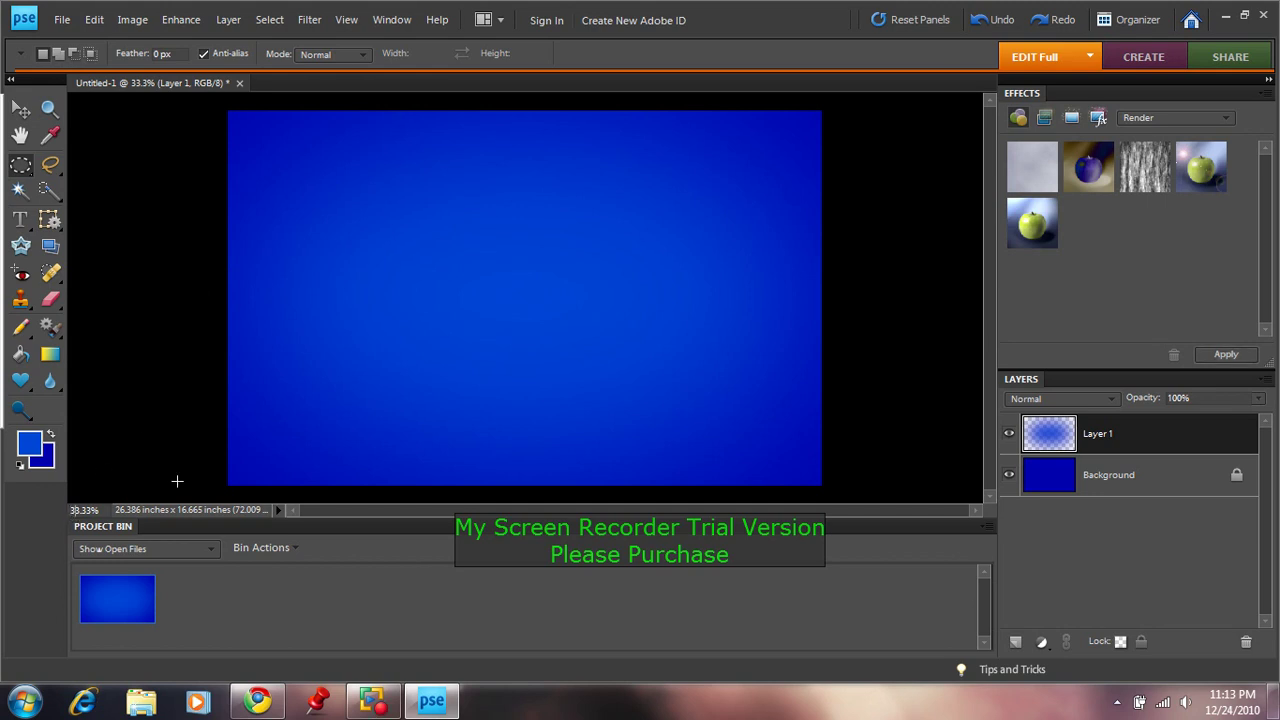
pyautogui.hotkey('ctrl', '-')
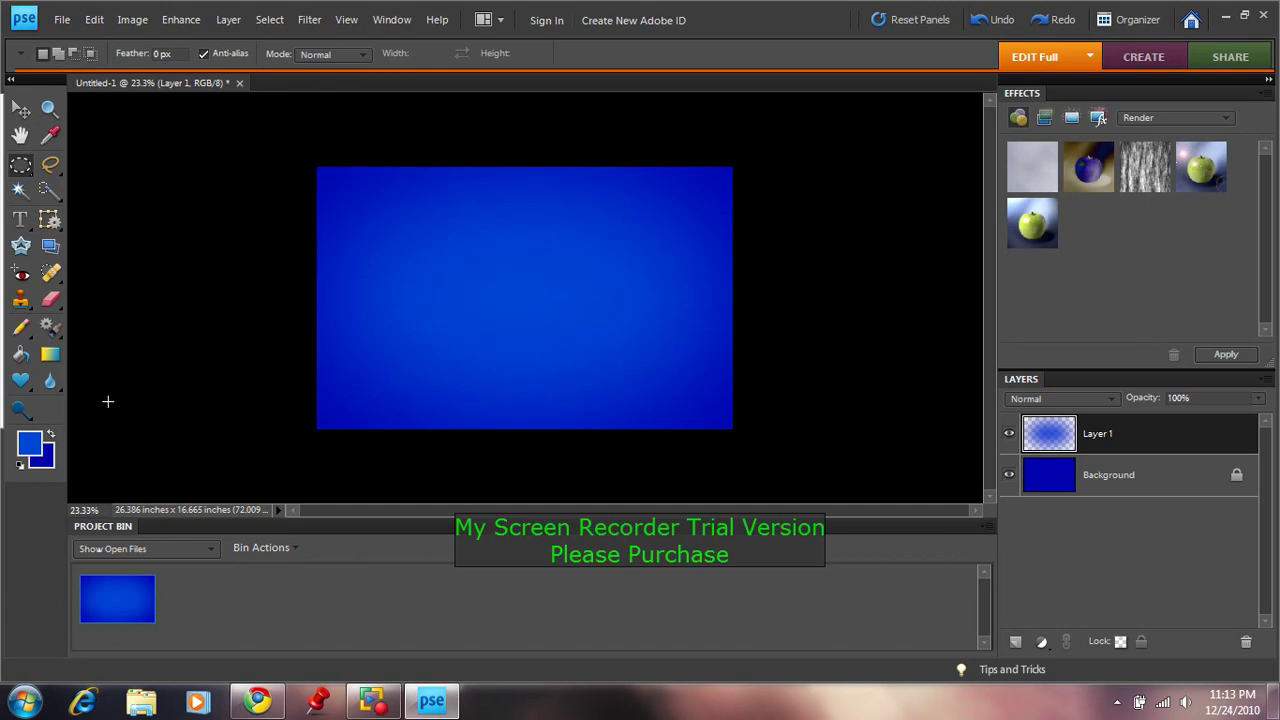
pyautogui.click(20, 381)
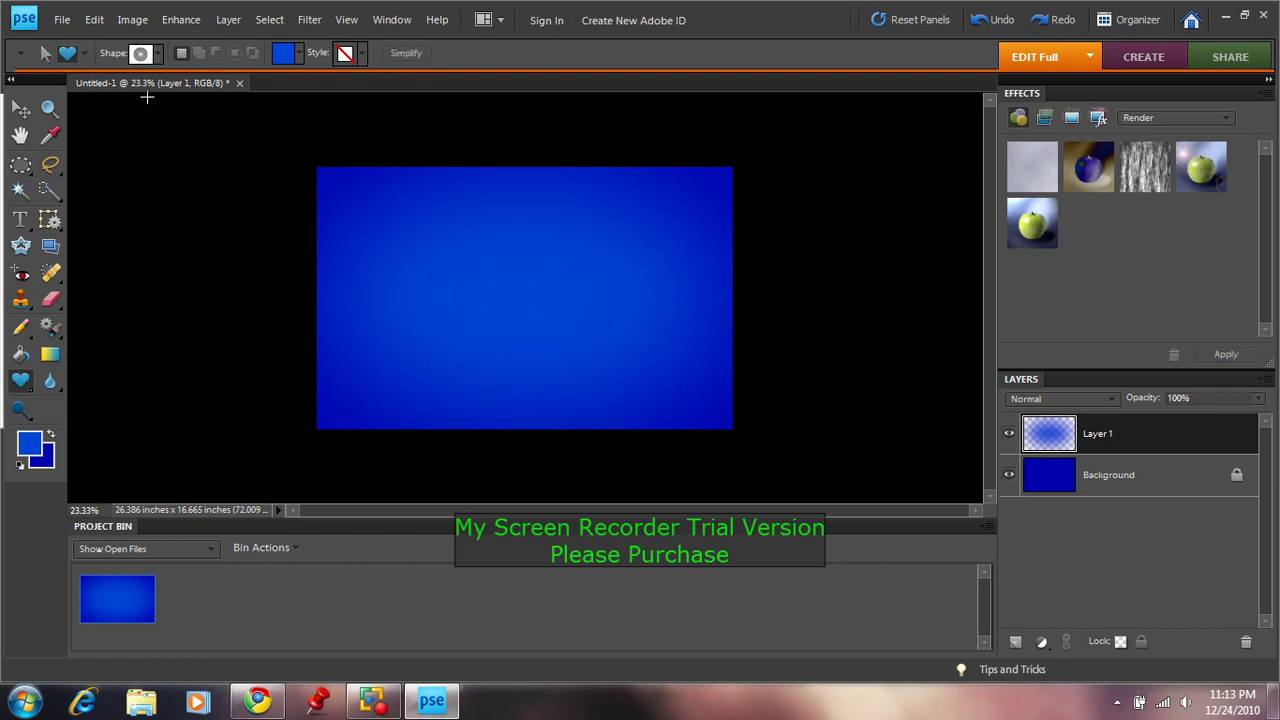
pyautogui.click(157, 55)
pyautogui.moveTo(228, 122); pyautogui.dragTo(230, 205)
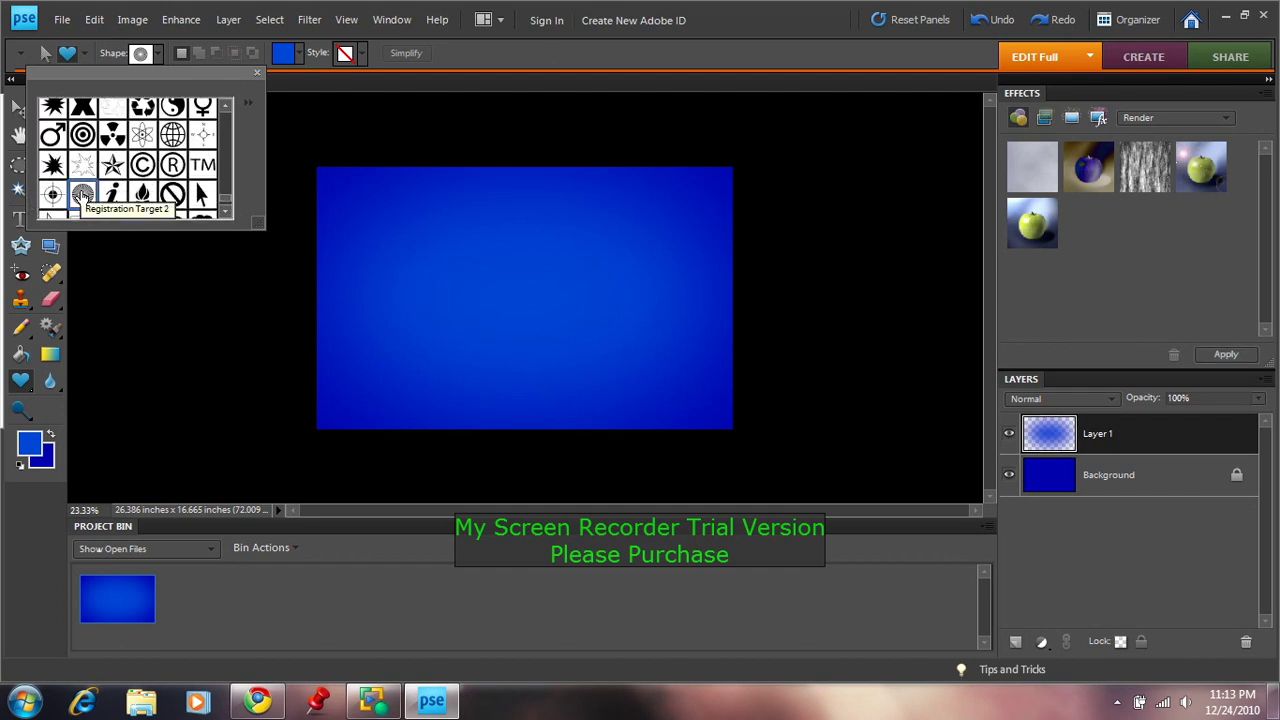
# Draw the registration-target shape across the canvas and set its blend mode to Luminosity.
pyautogui.click(257, 72)
pyautogui.moveTo(152, 111); pyautogui.dragTo(890, 491)
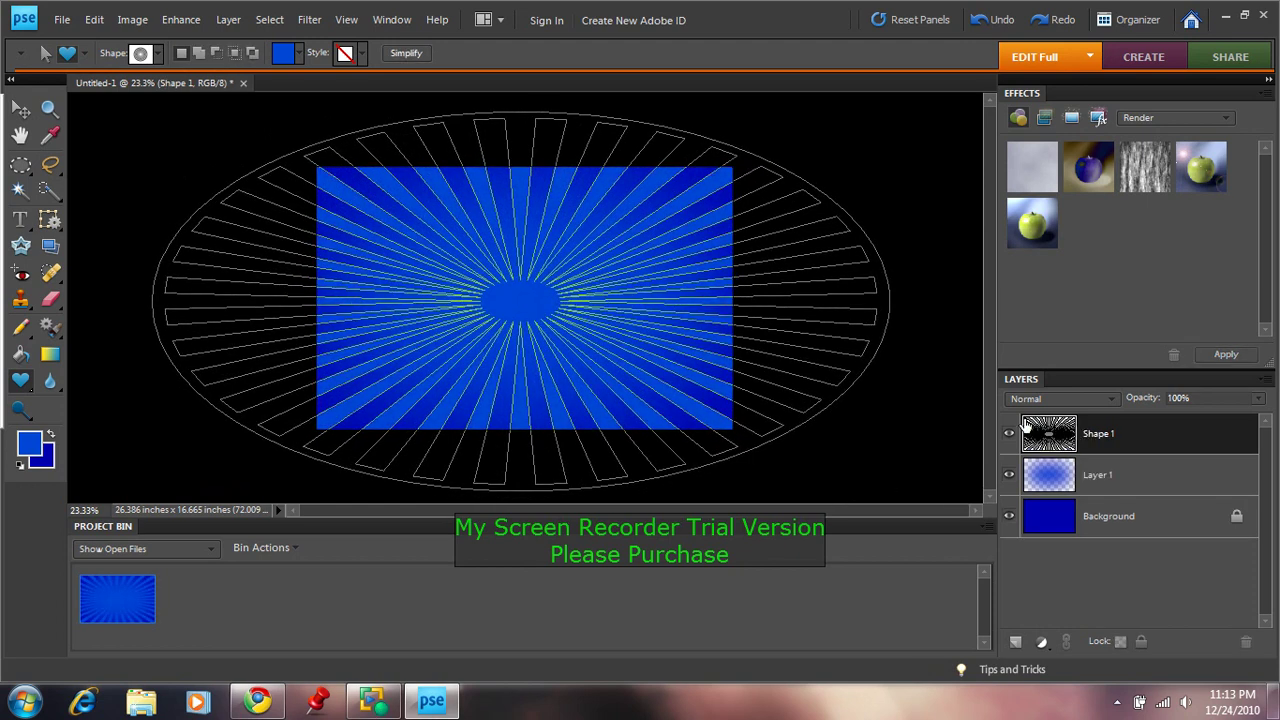
pyautogui.click(1053, 401)
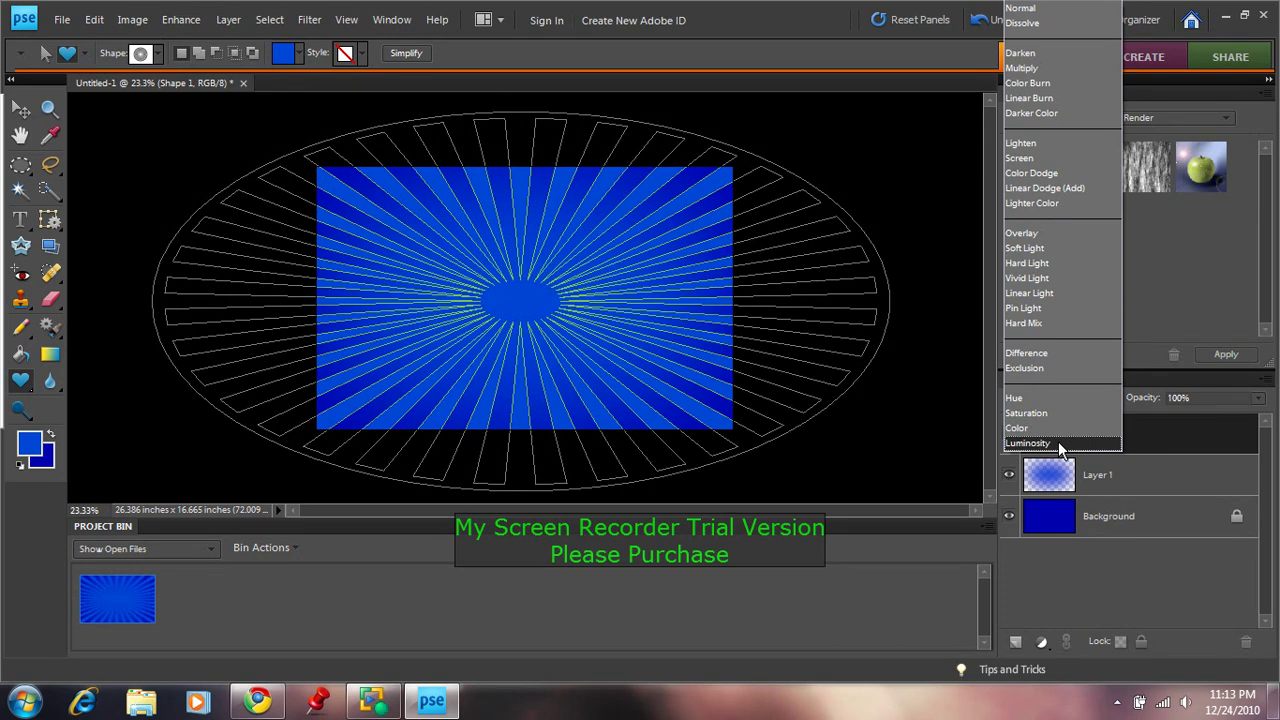
pyautogui.click(1060, 443)
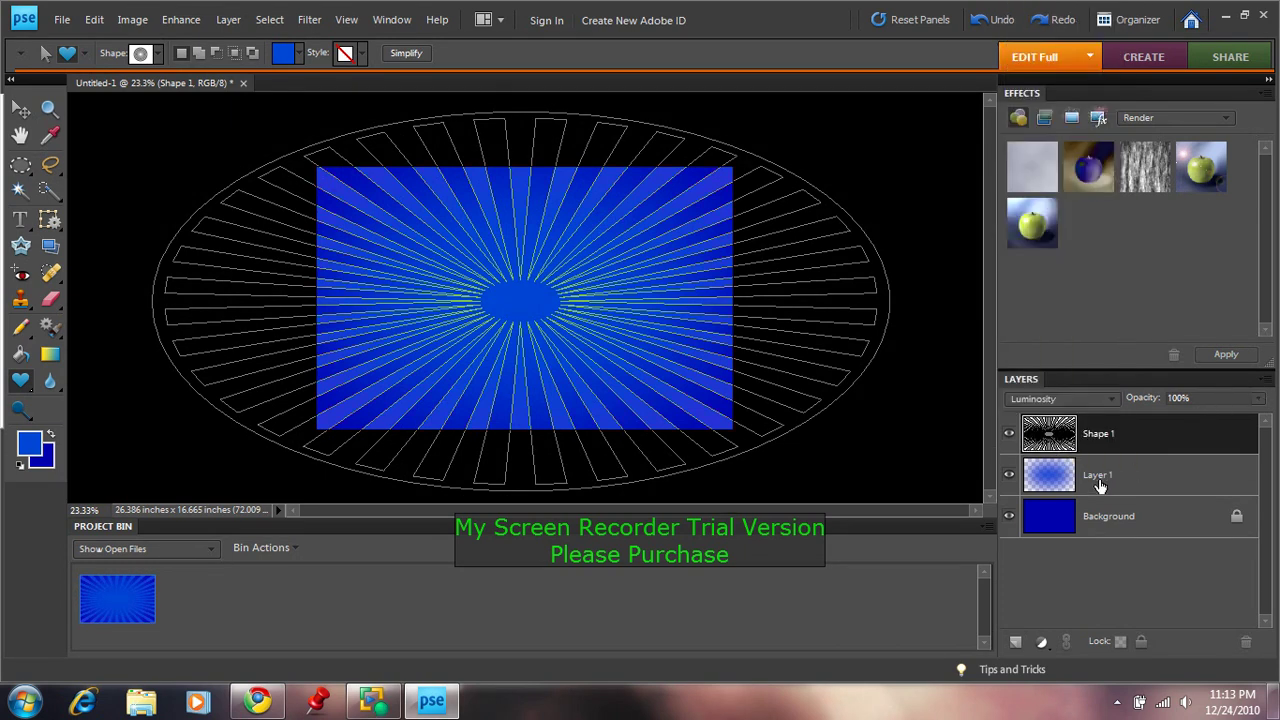
# Merge Shape 1 and Layer 1 down into the Background and set zoom to 33.33%.
pyautogui.rightClick(1108, 436)
pyautogui.click(1150, 394)
pyautogui.rightClick(1105, 442)
pyautogui.click(1142, 402)
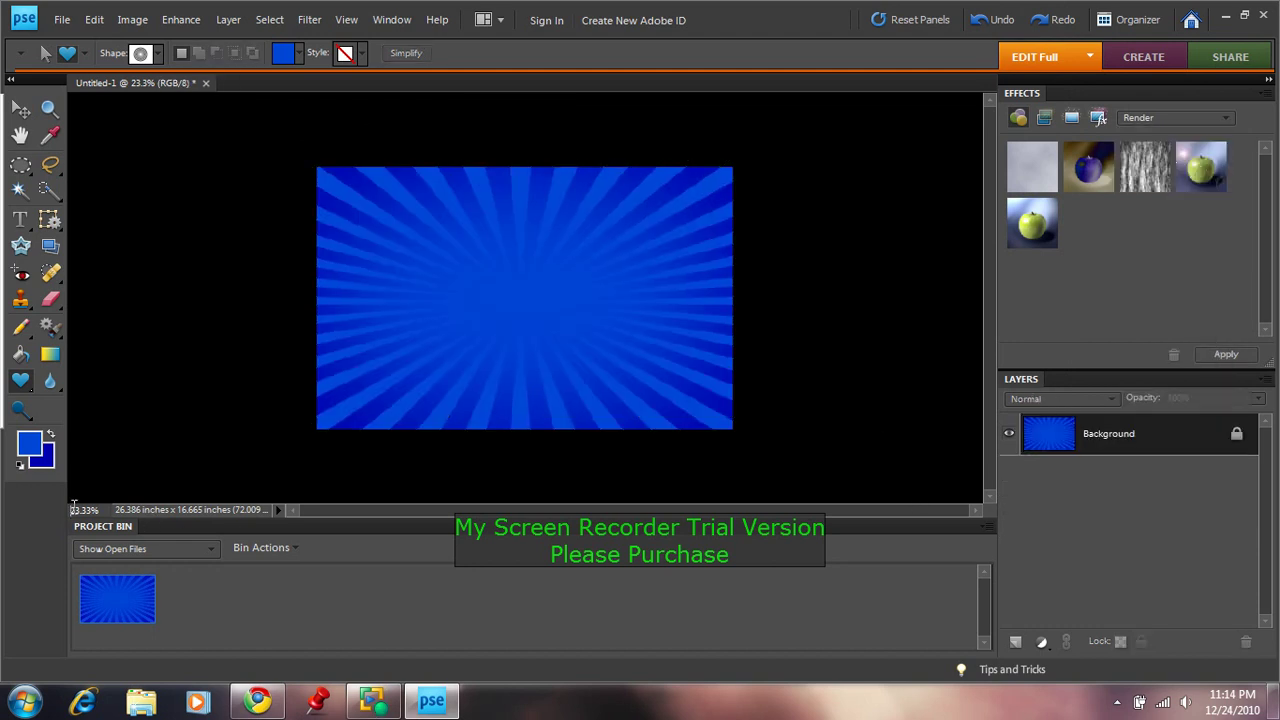
pyautogui.click(112, 510)
pyautogui.press('Return')
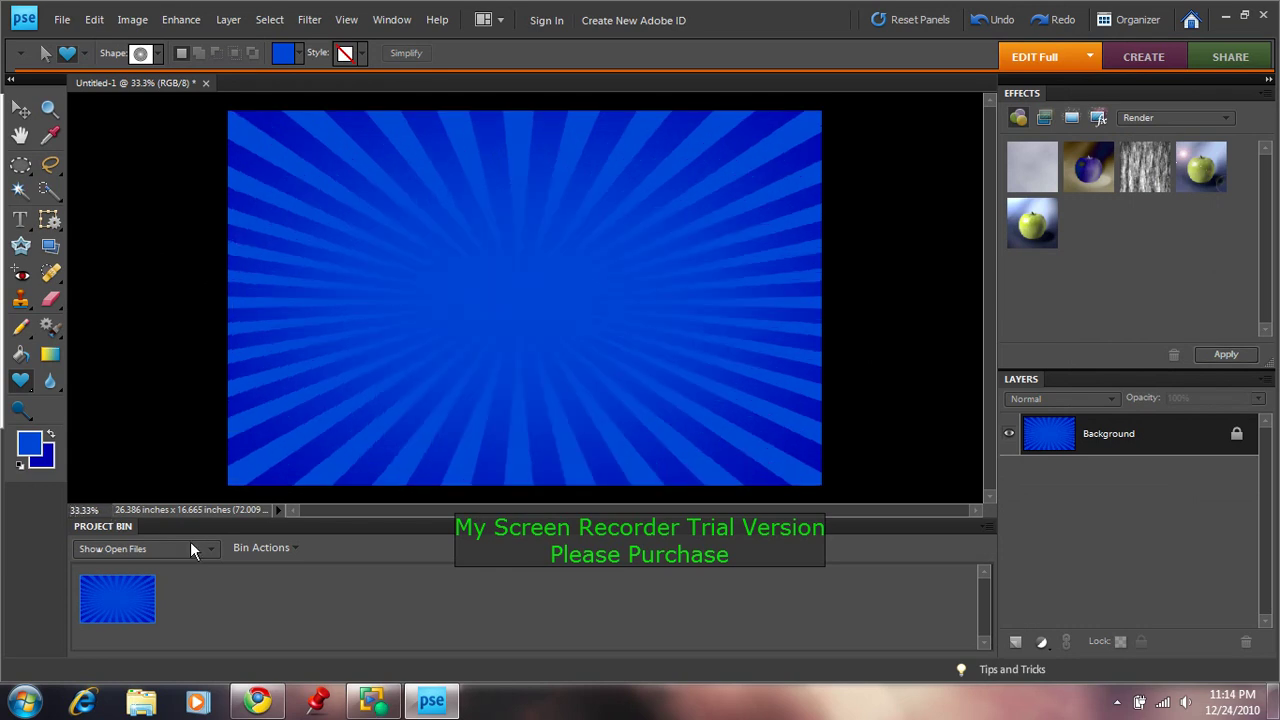
# Open Explorer and browse to Pictures > Miscellaneous to view flower photo 8-.
pyautogui.click(143, 705)
pyautogui.doubleClick(586, 285)
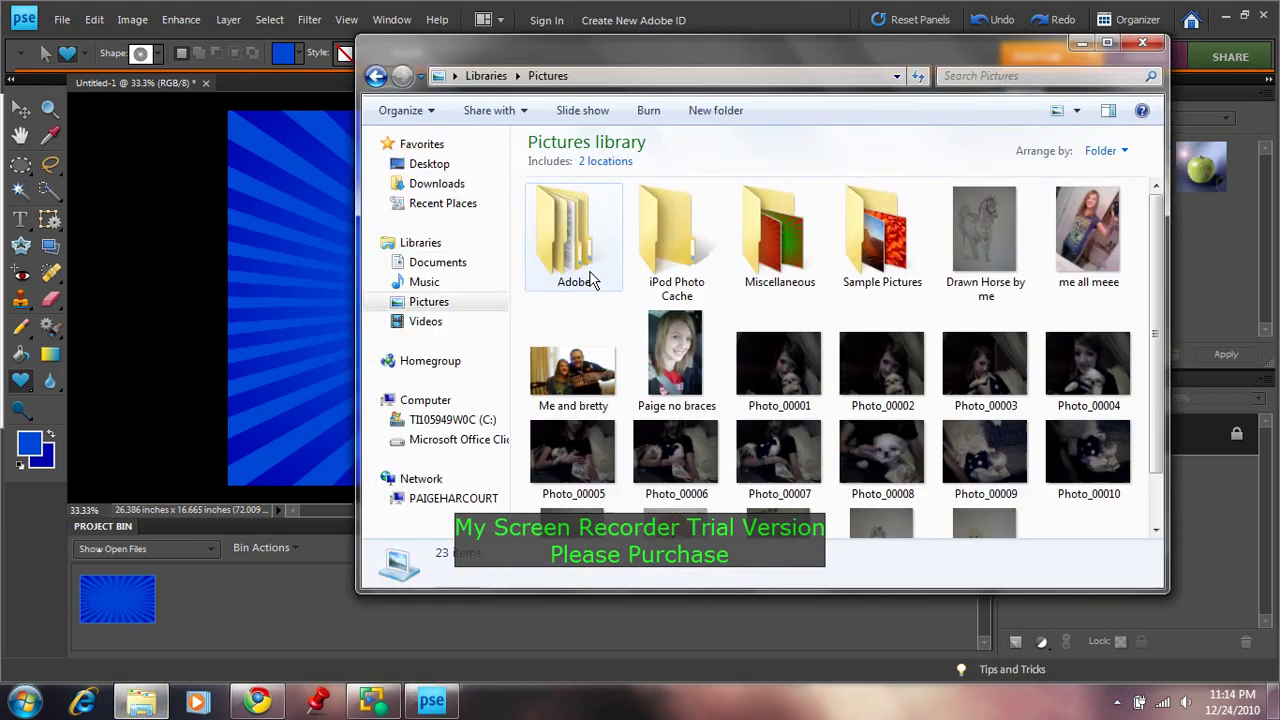
pyautogui.doubleClick(780, 235)
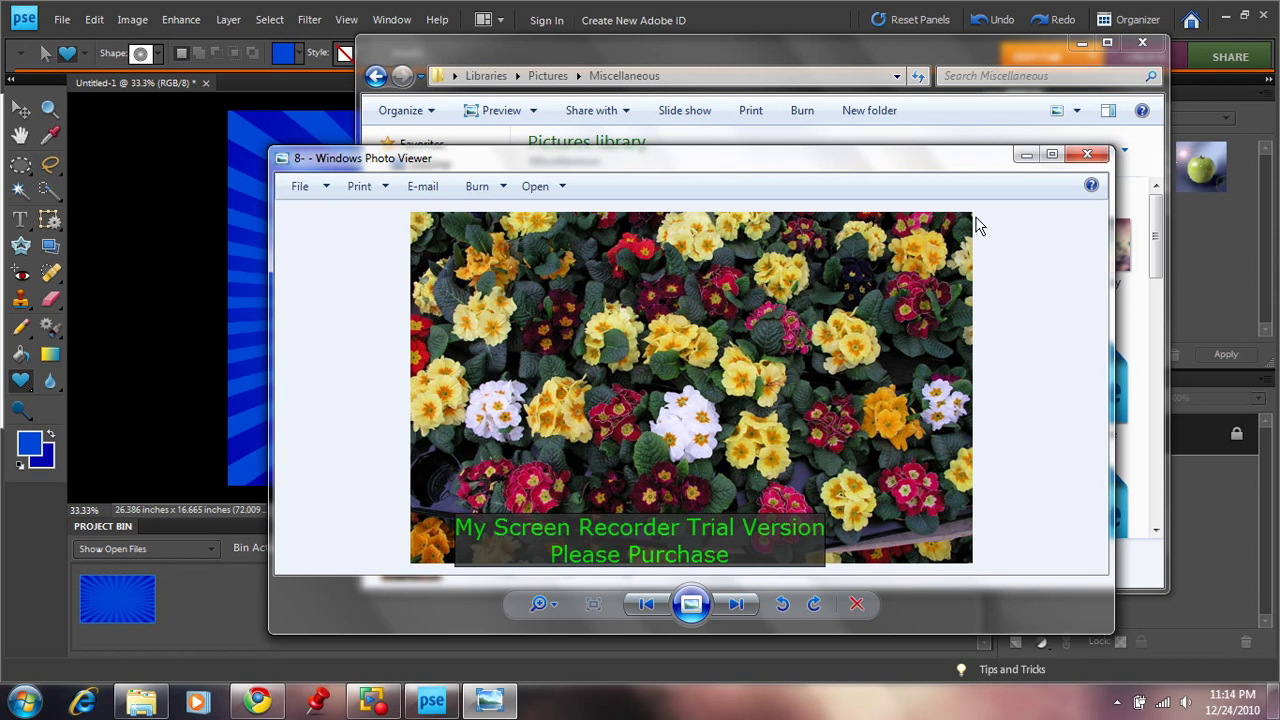
# Close the photo preview and Explorer, then pick white in the foreground colour picker.
pyautogui.click(1092, 154)
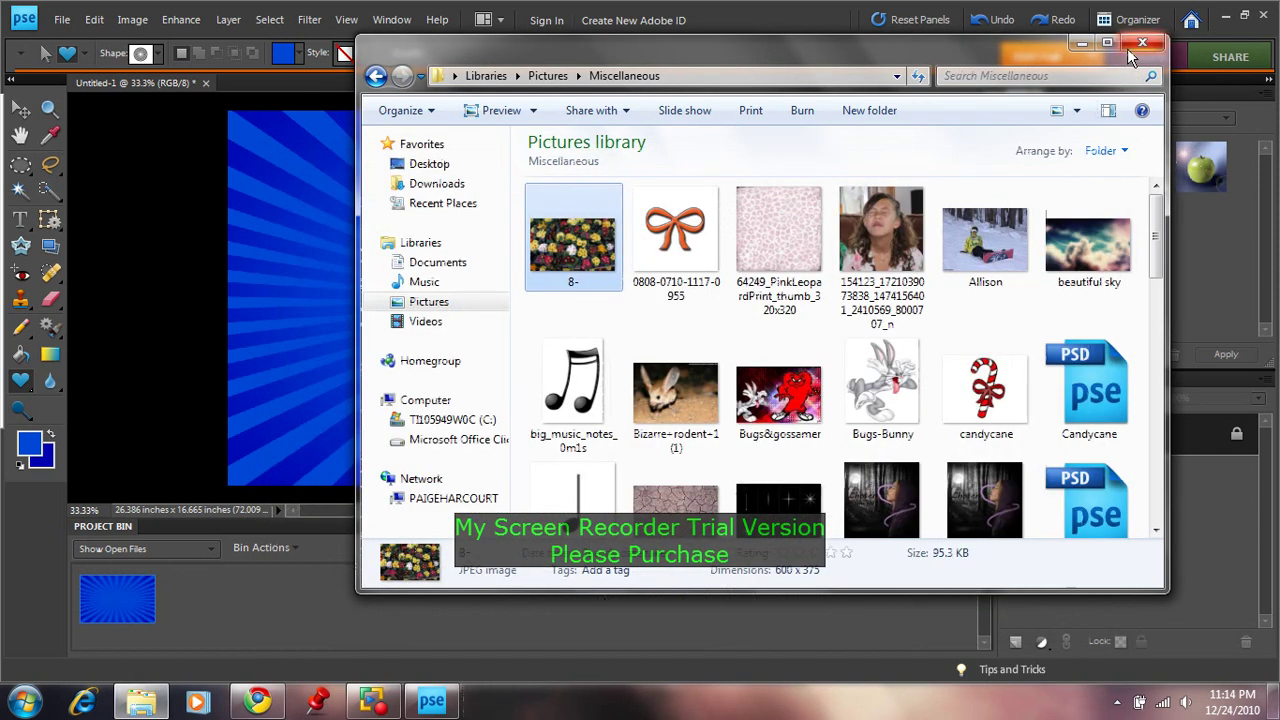
pyautogui.click(1141, 42)
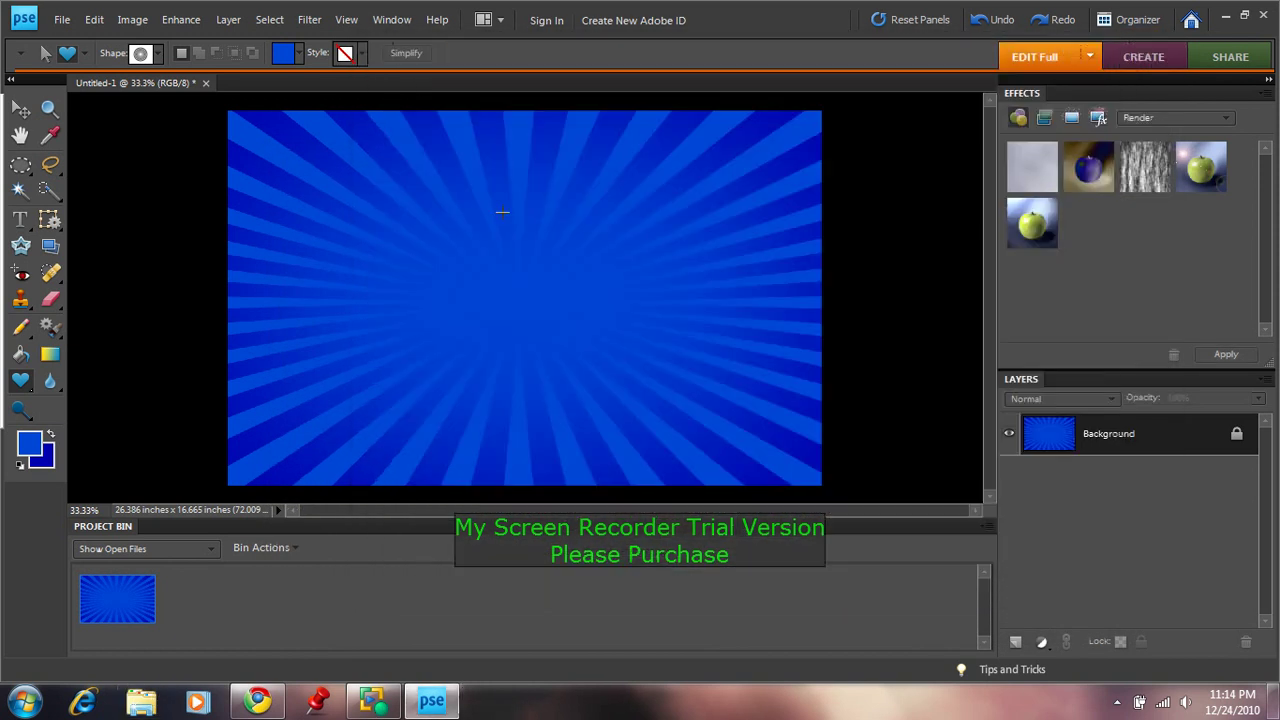
pyautogui.click(31, 448)
pyautogui.moveTo(624, 218); pyautogui.dragTo(446, 160)
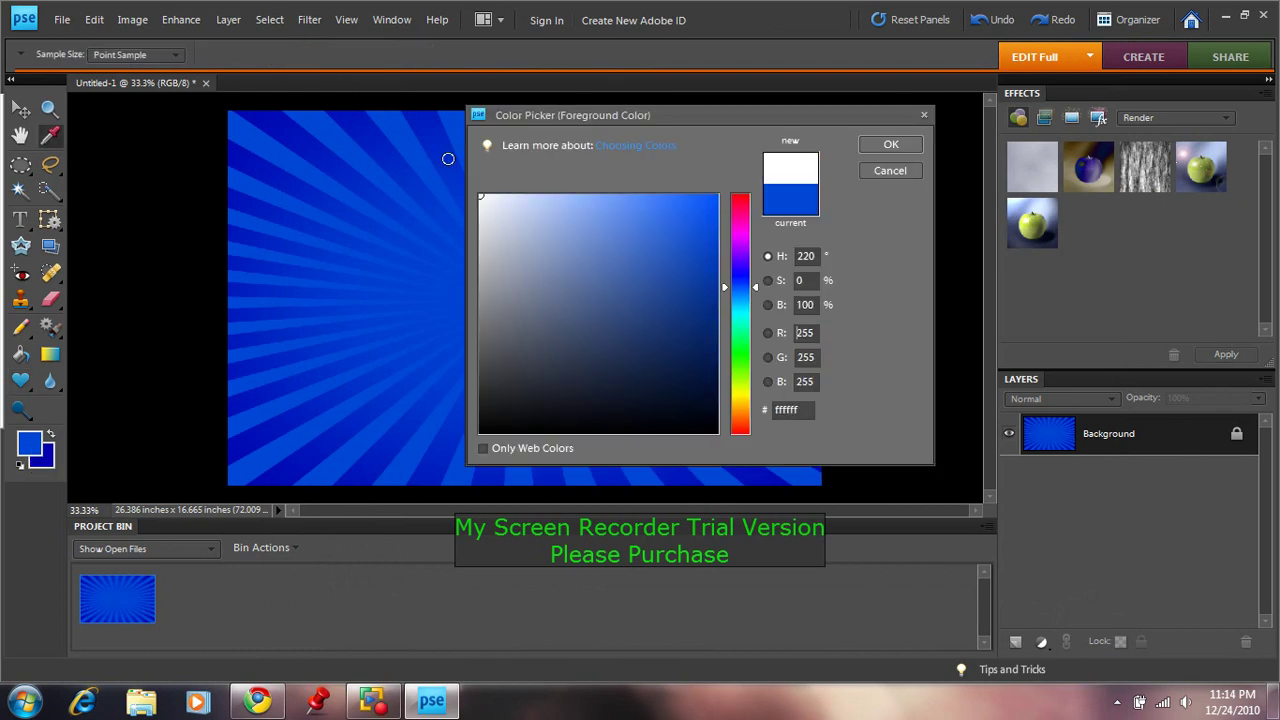
# Confirm white as the foreground colour and set the background colour to black (B 0).
pyautogui.click(891, 144)
pyautogui.press('u')
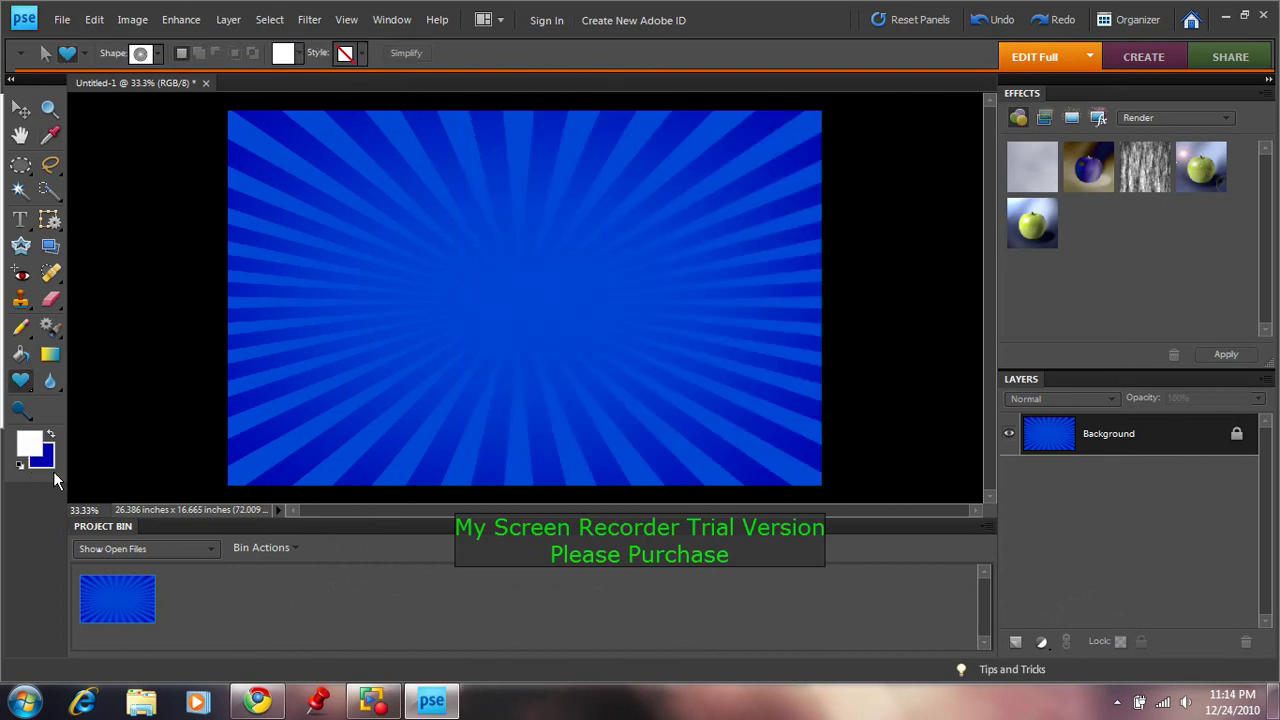
pyautogui.click(41, 457)
pyautogui.write('0')
pyautogui.press('Tab')
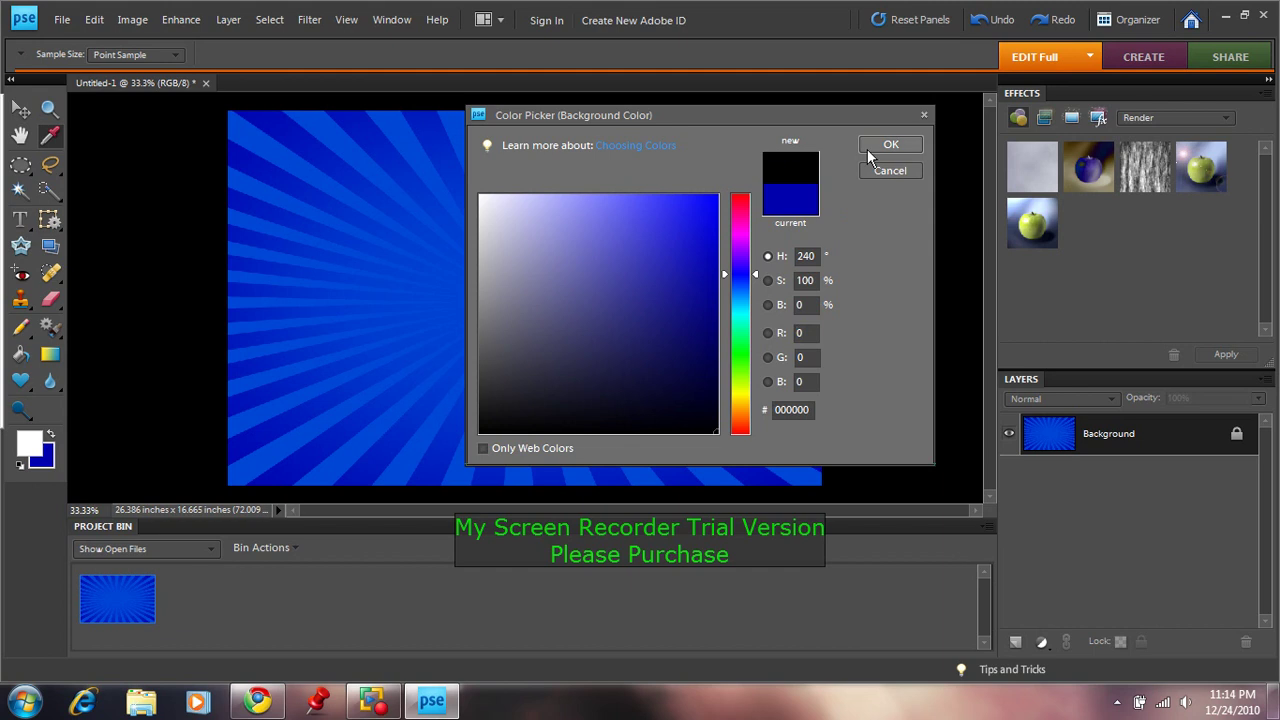
pyautogui.click(867, 149)
# Open recently edited 8-.jpg and remove its colour with Ctrl+Shift+U.
pyautogui.click(62, 20)
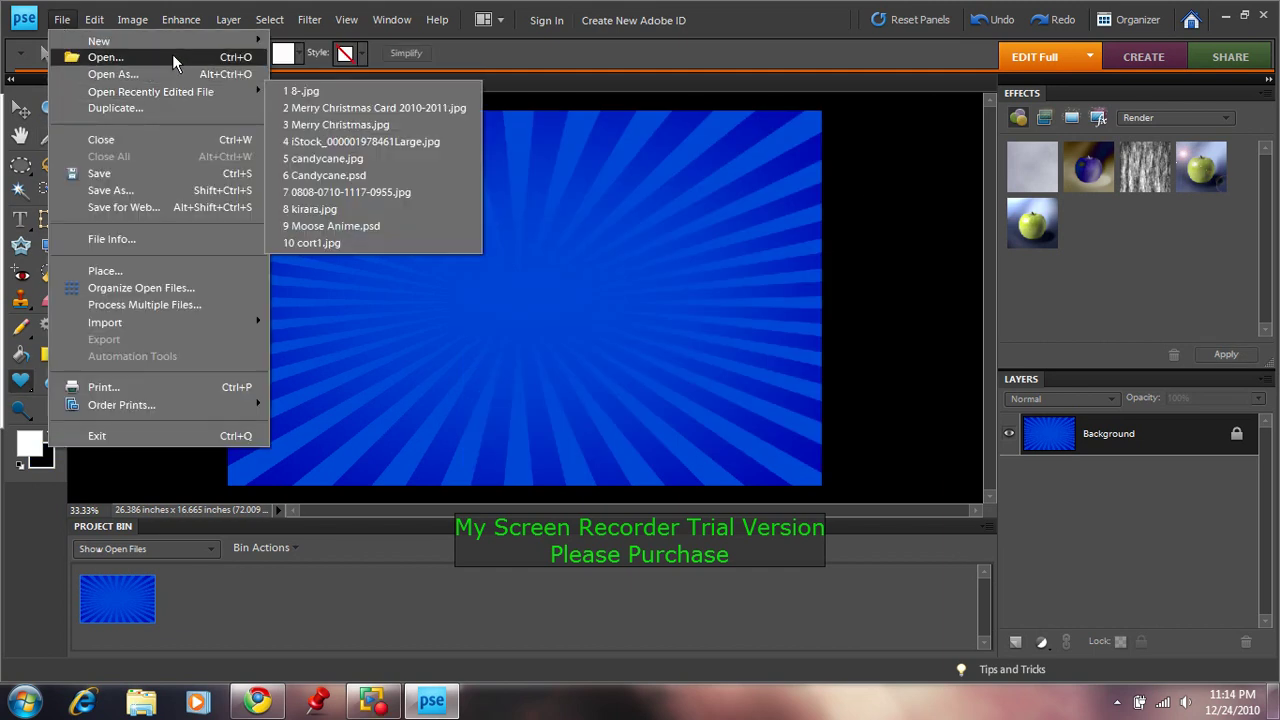
pyautogui.click(277, 88)
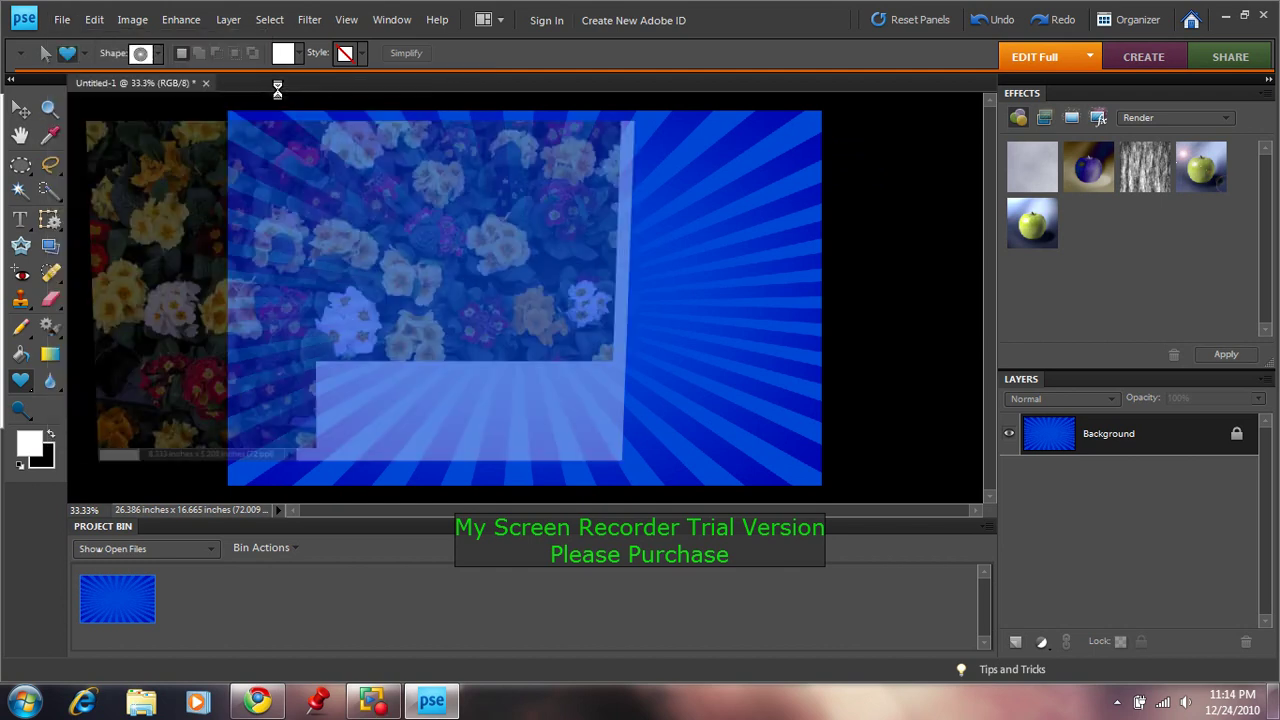
pyautogui.moveTo(323, 112); pyautogui.dragTo(566, 150)
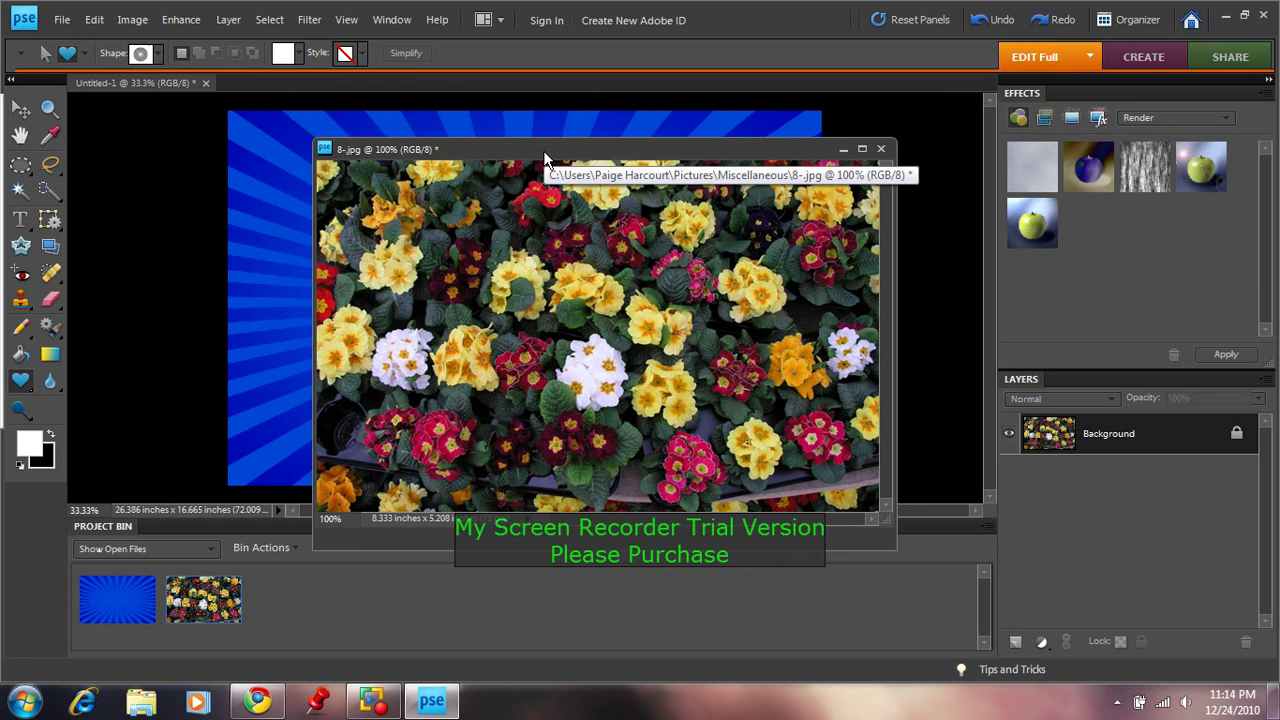
pyautogui.hotkey('ctrl', 'shift', 'u')
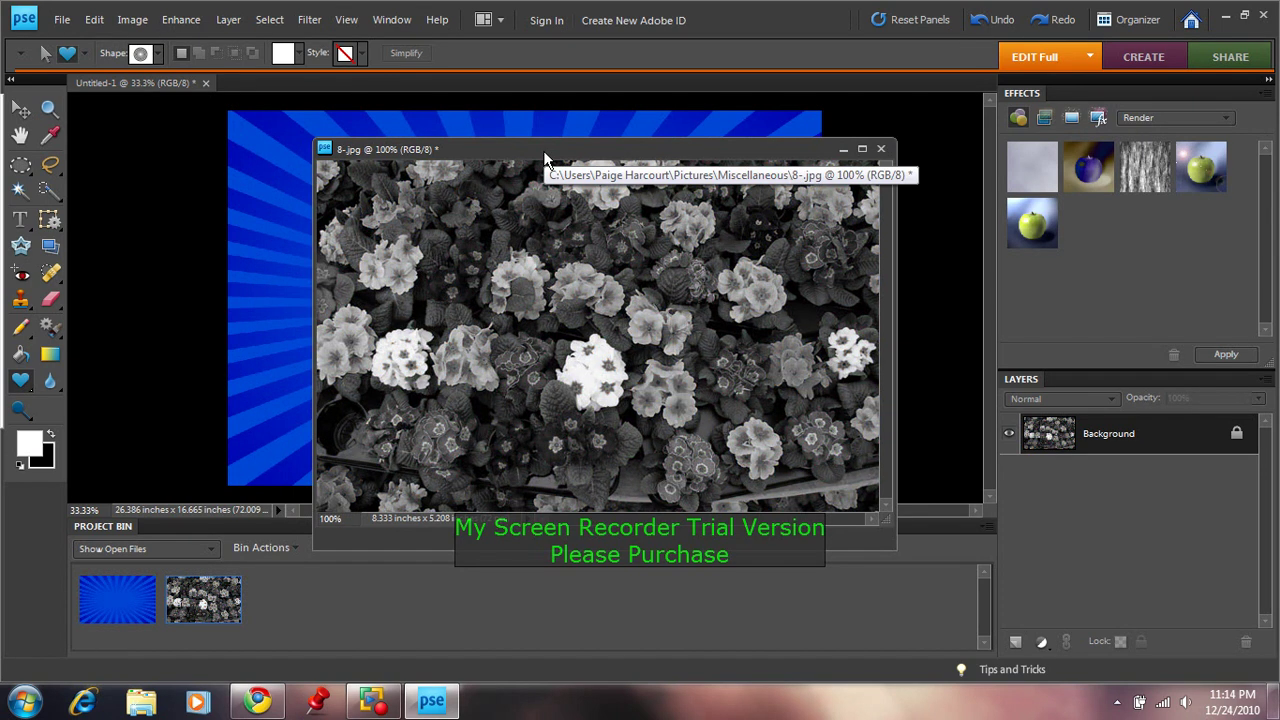
pyautogui.click(308, 21)
# Apply Sketch > Bas Relief with Detail 15, Smoothness 2 and light from Bottom.
pyautogui.click(344, 57)
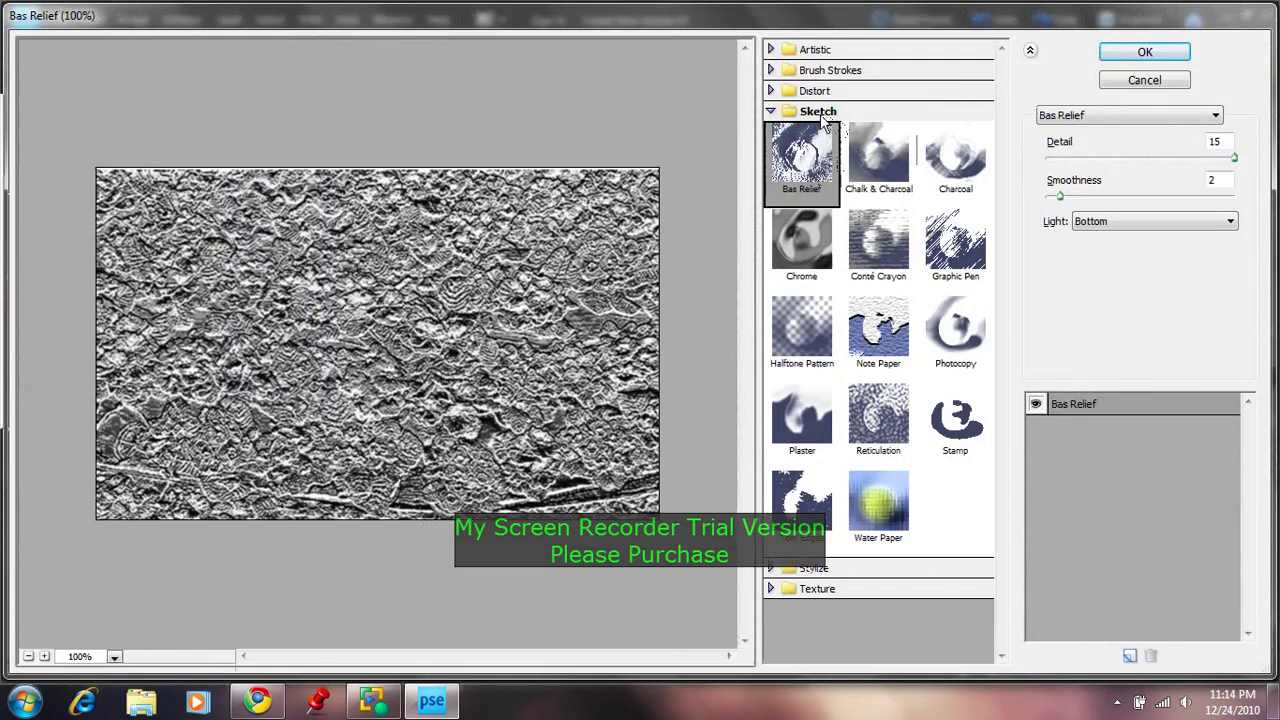
pyautogui.click(805, 163)
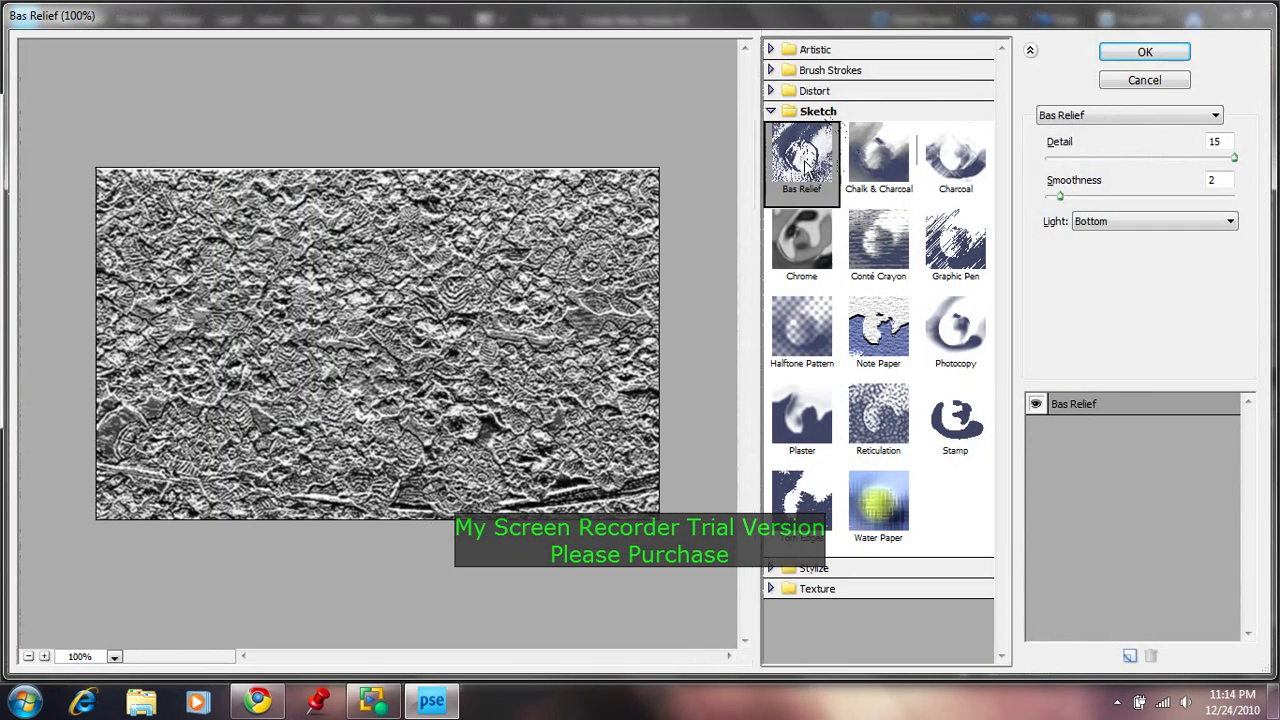
pyautogui.click(1235, 158)
pyautogui.click(1062, 197)
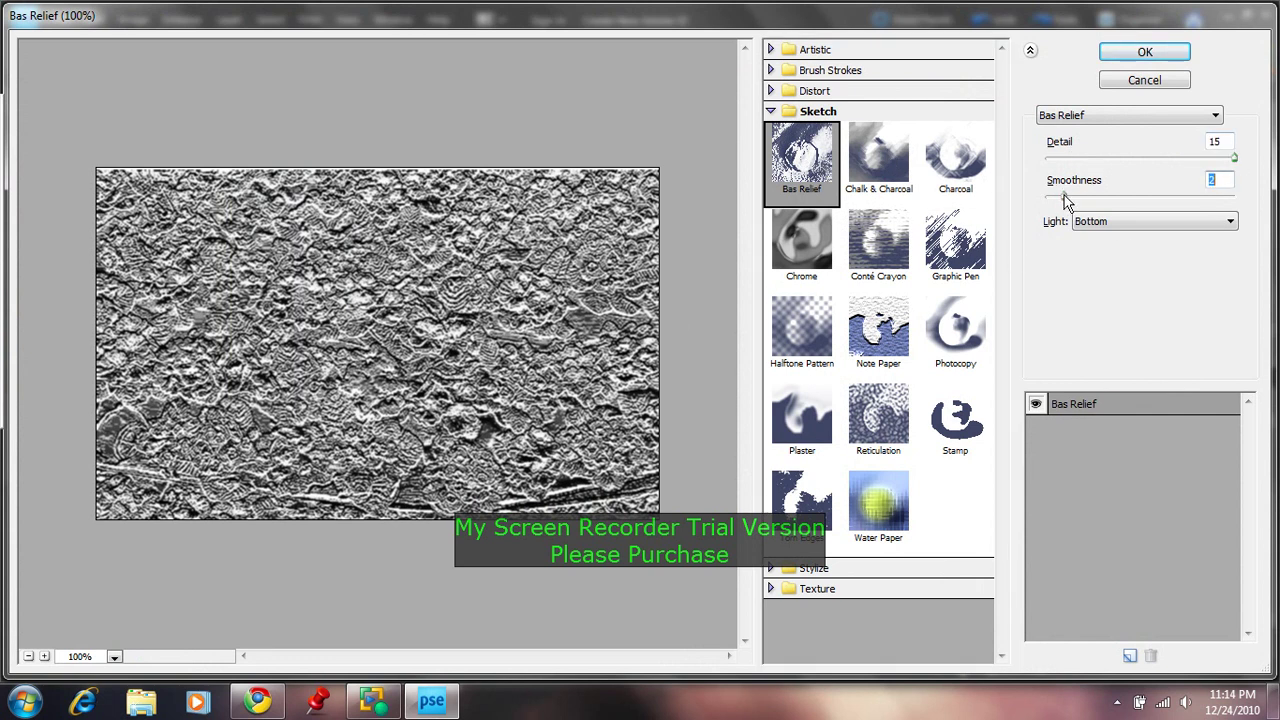
pyautogui.click(1085, 221)
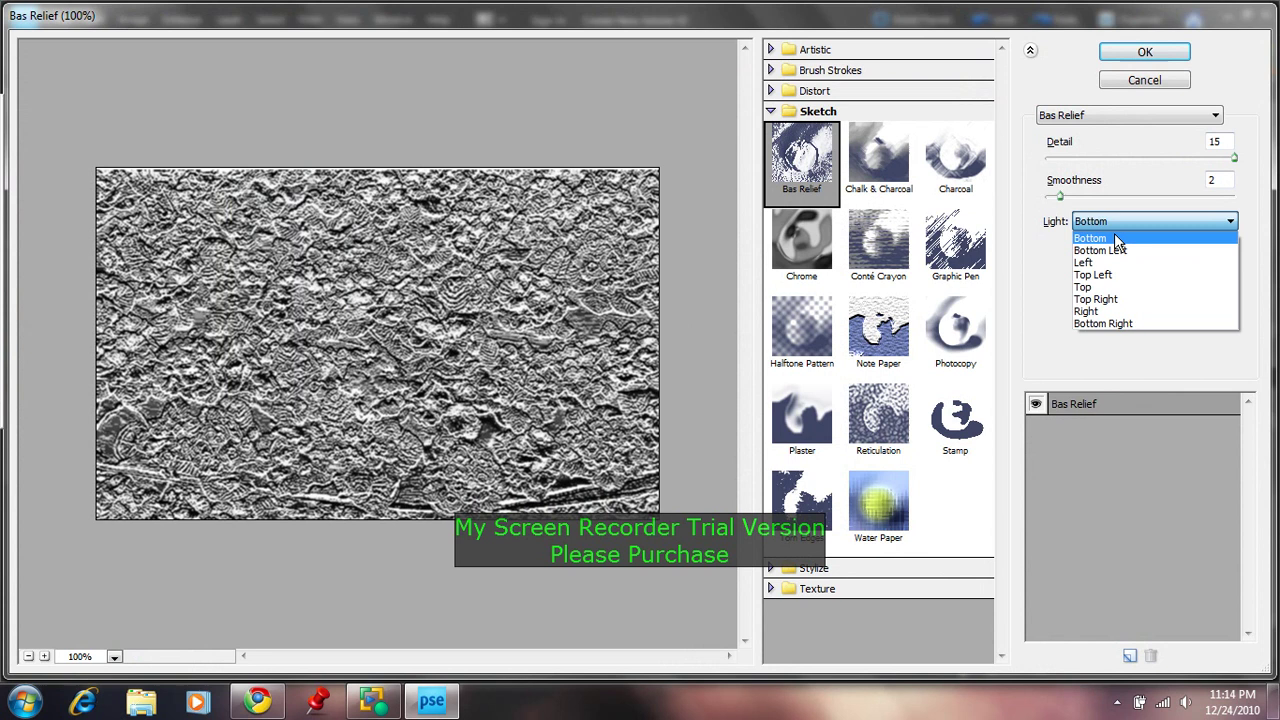
pyautogui.click(1095, 238)
pyautogui.click(1140, 52)
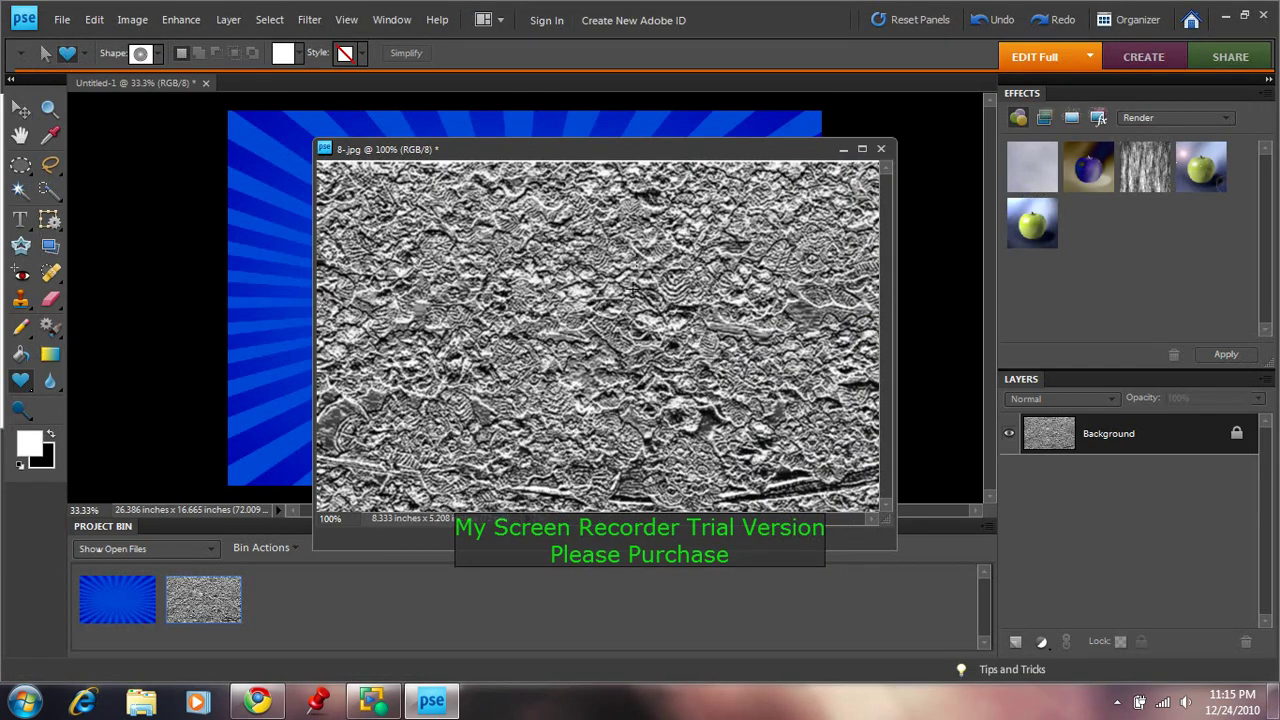
# Copy the whole 8-.jpg texture and paste it into Untitled-1 as Layer 1.
pyautogui.hotkey('ctrl', 'a')
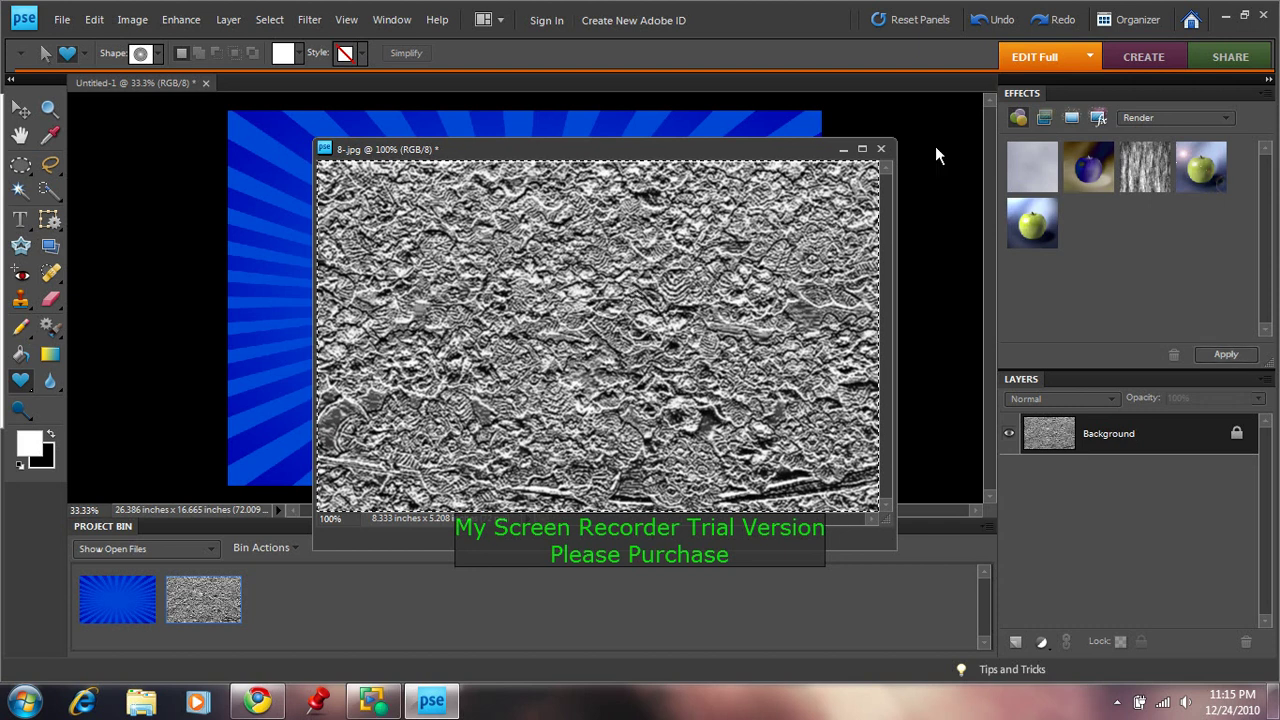
pyautogui.click(843, 150)
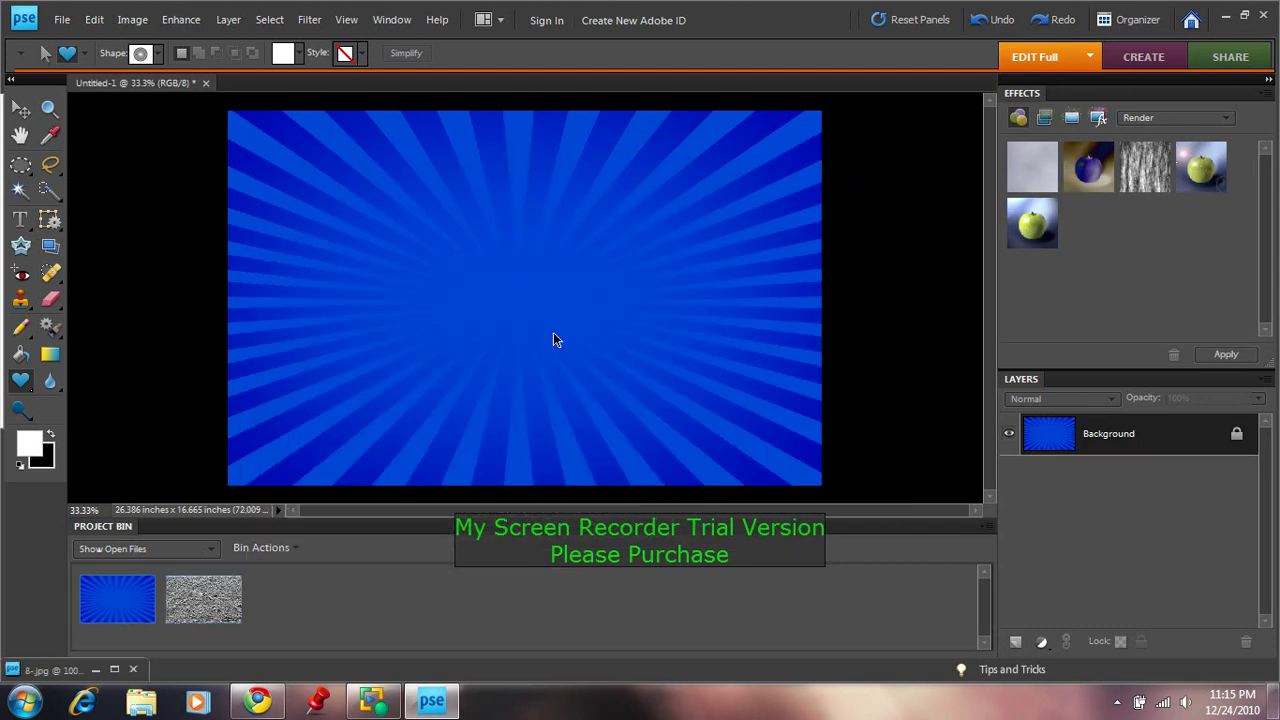
pyautogui.hotkey('ctrl', 'v')
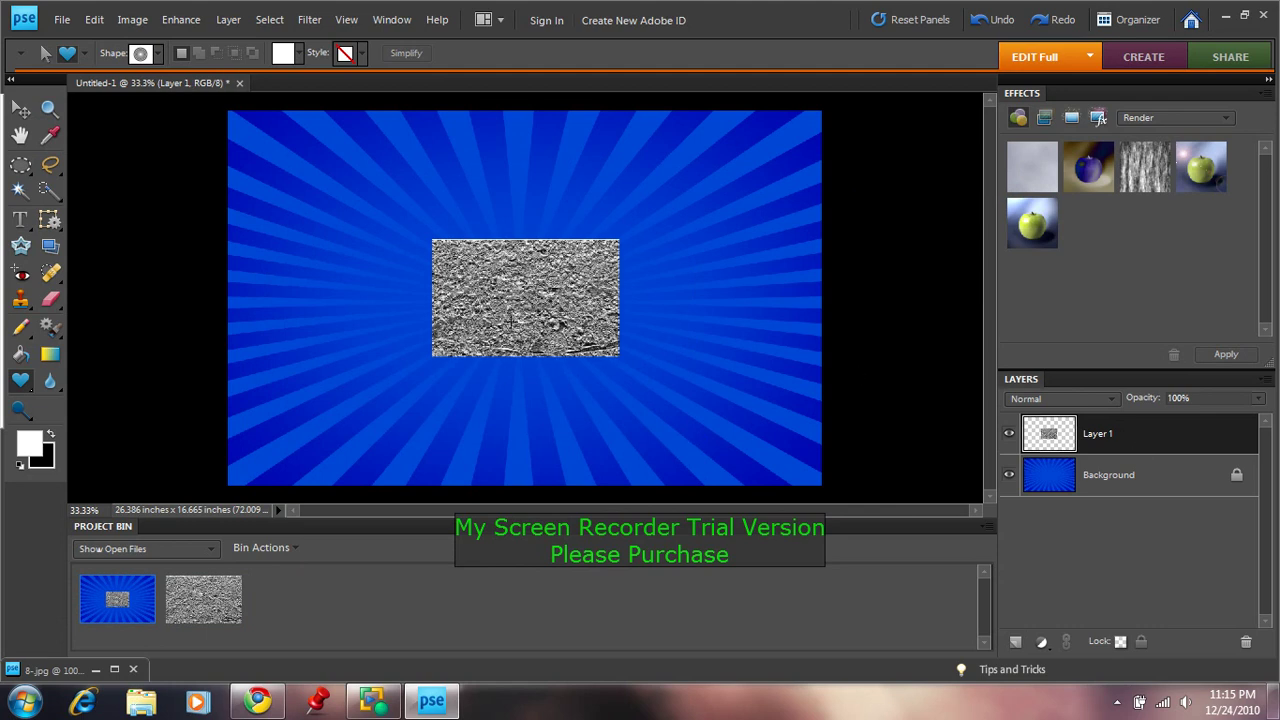
# Free-transform the texture to about 317.6% × 320.0% so it covers the canvas.
pyautogui.hotkey('ctrl', 't')
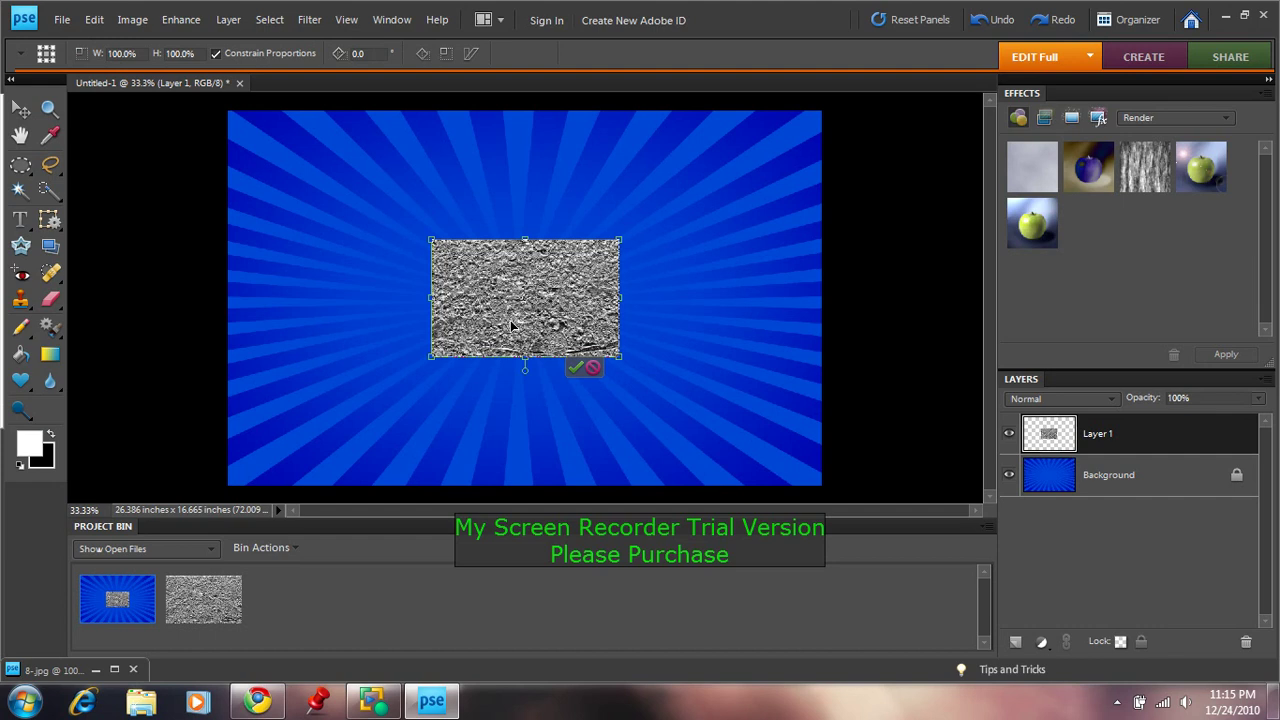
pyautogui.moveTo(430, 240); pyautogui.dragTo(222, 106)
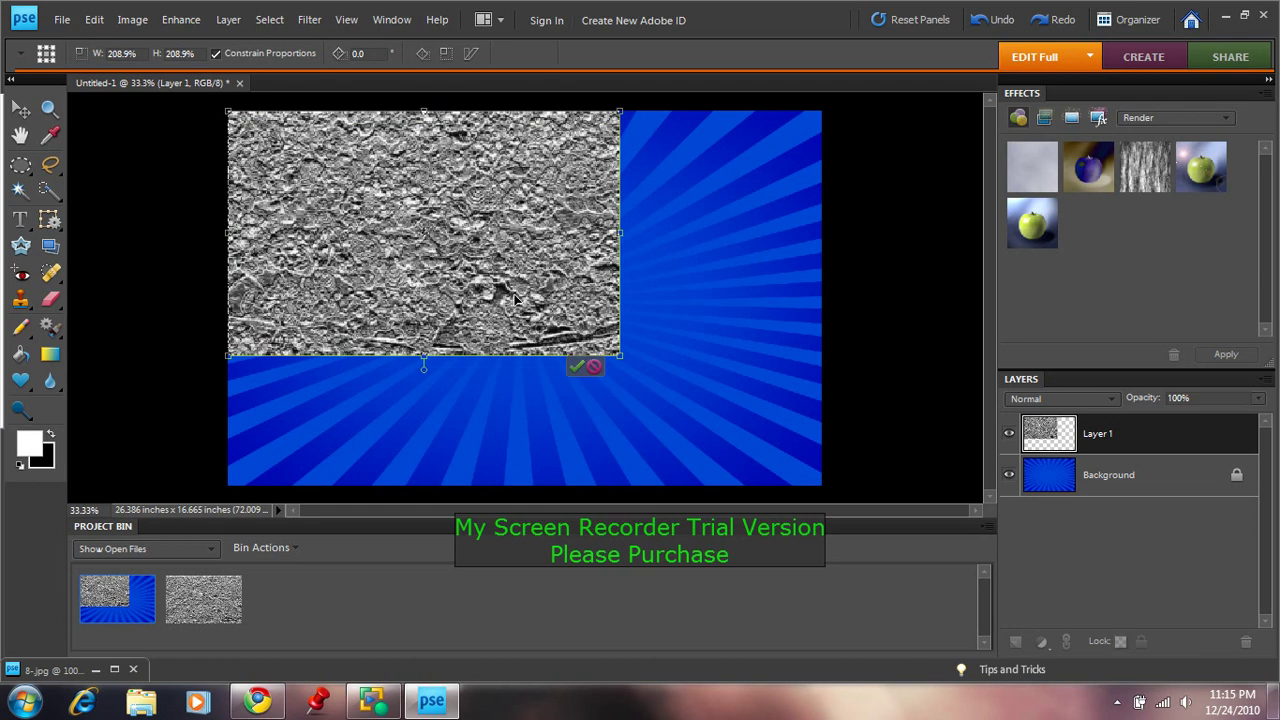
pyautogui.moveTo(620, 356); pyautogui.dragTo(822, 484)
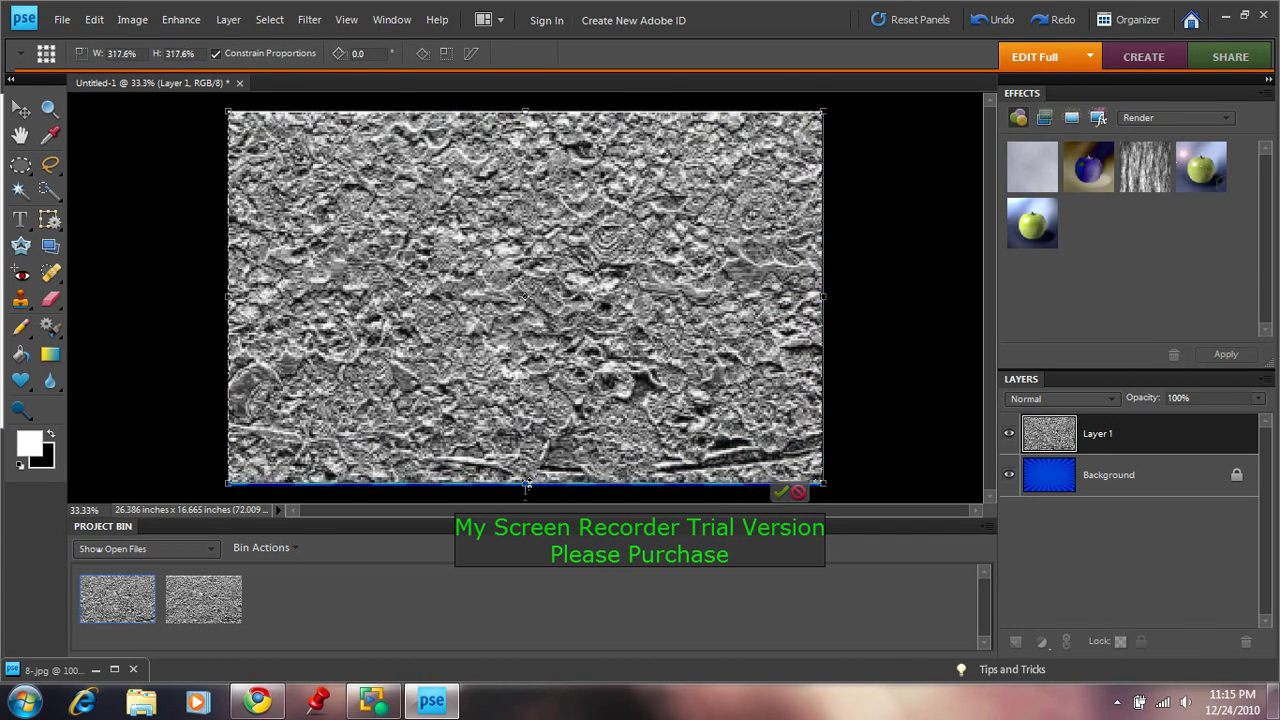
pyautogui.moveTo(525, 485); pyautogui.dragTo(524, 490)
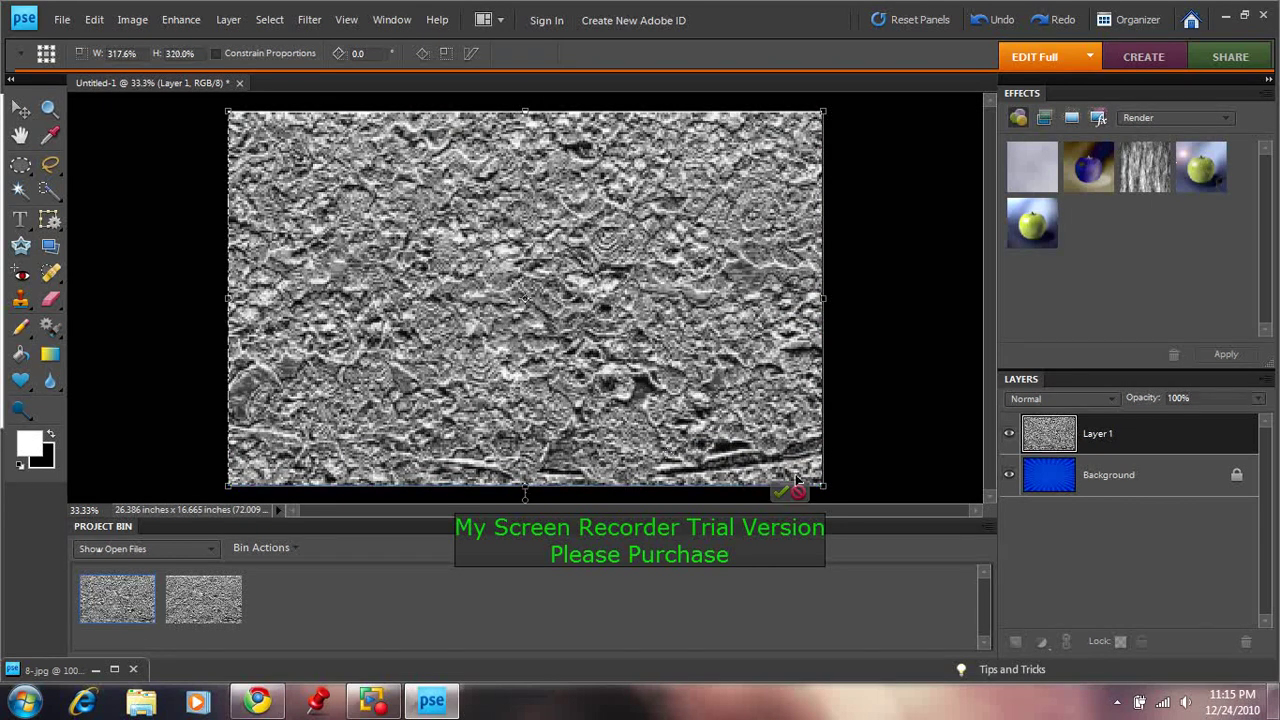
# Commit the texture resize and blend Layer 1 in Overlay mode at 23% opacity.
pyautogui.click(781, 492)
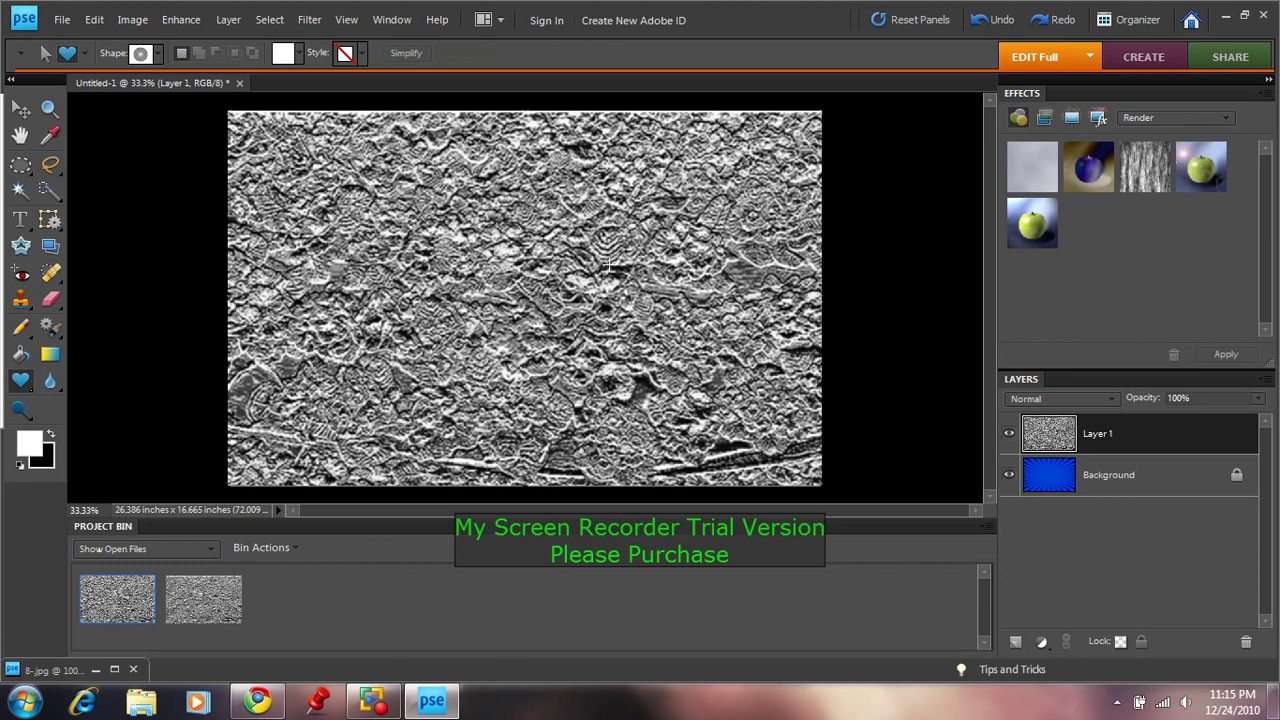
pyautogui.click(1042, 399)
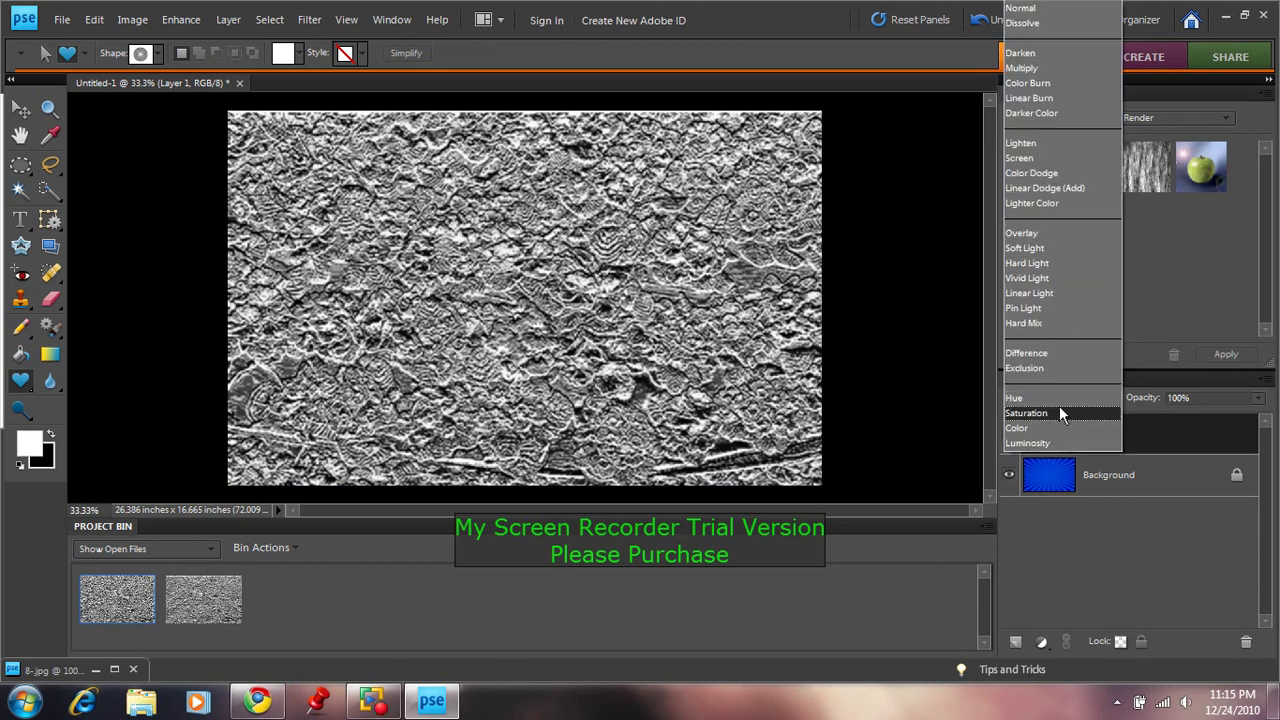
pyautogui.press('Escape')
pyautogui.click(1070, 397)
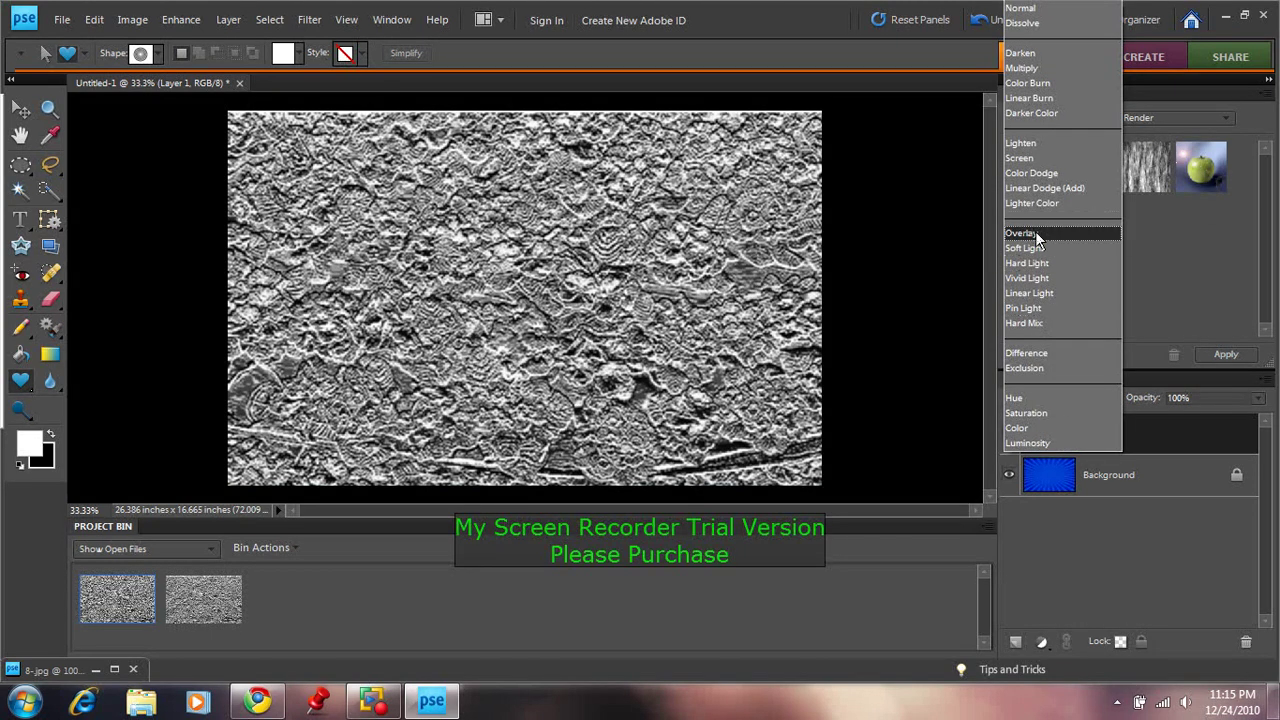
pyautogui.click(1030, 233)
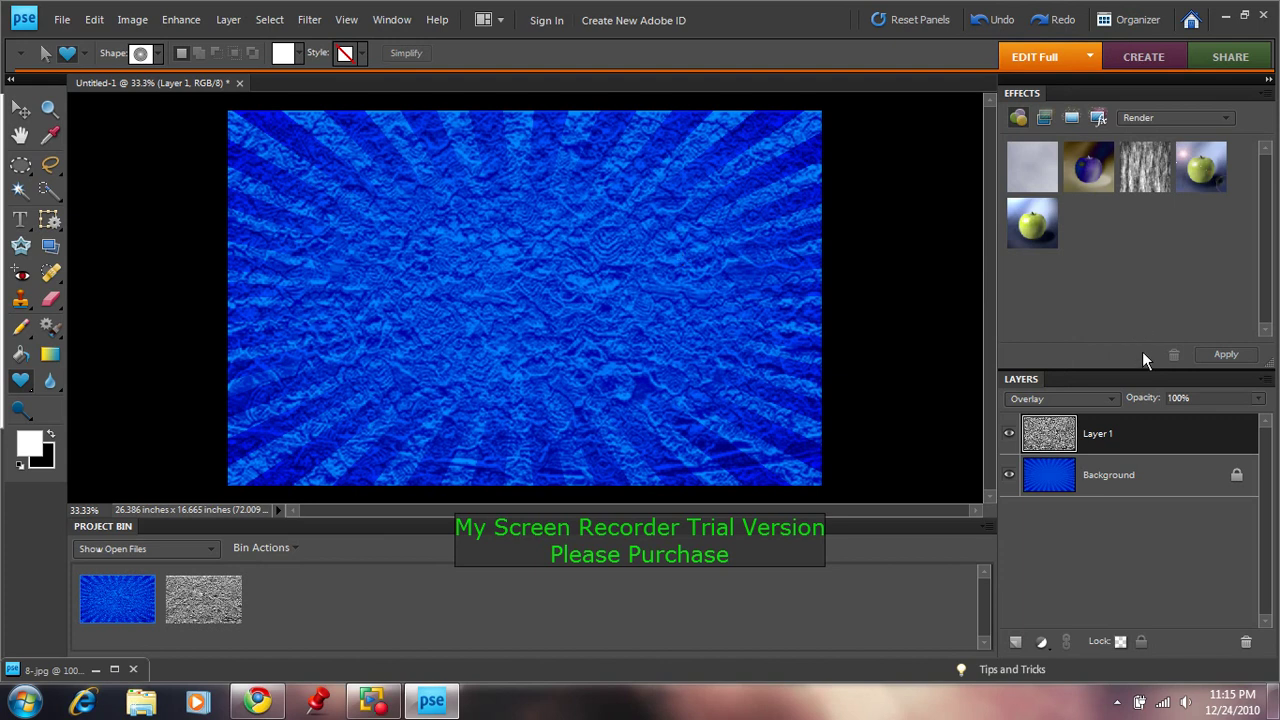
pyautogui.click(1178, 398)
pyautogui.write('23')
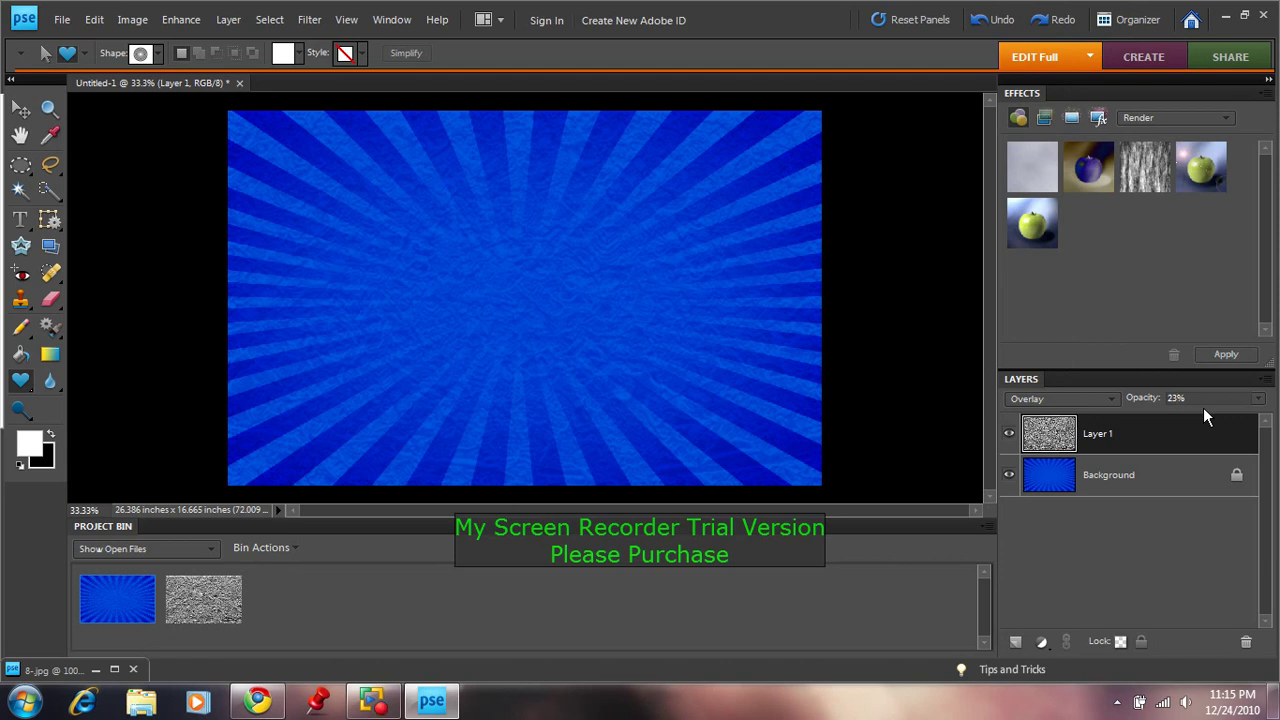
# Merge the texture layer down into the background and add a new empty layer.
pyautogui.rightClick(1103, 438)
pyautogui.click(1135, 388)
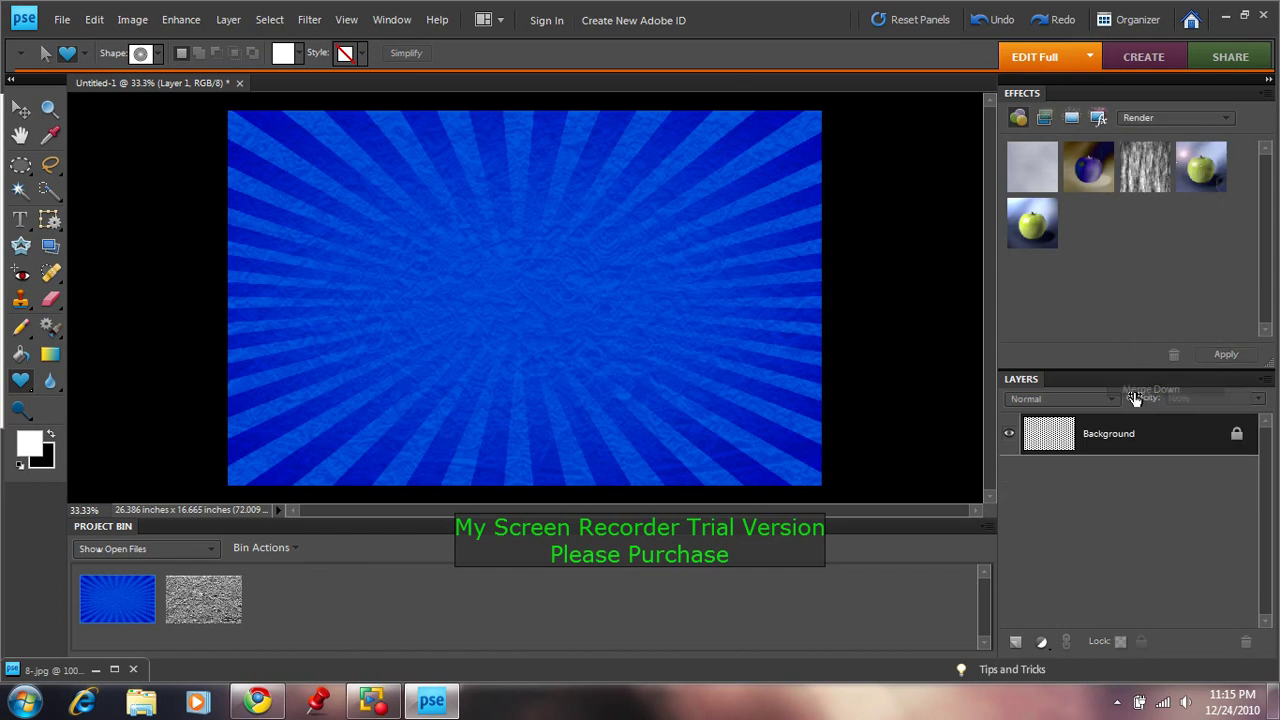
pyautogui.click(1015, 641)
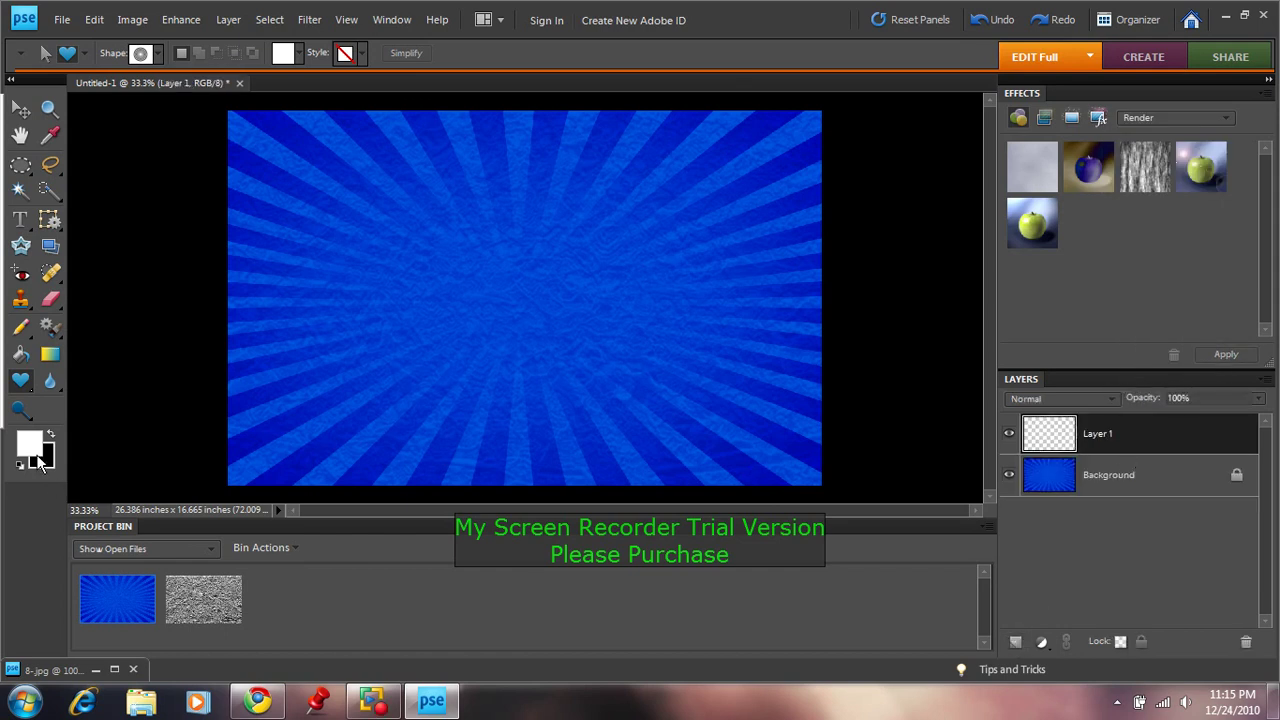
# Paint a soft white glow over the sunburst's centre with a large soft brush.
pyautogui.rightClick(20, 326)
pyautogui.click(86, 330)
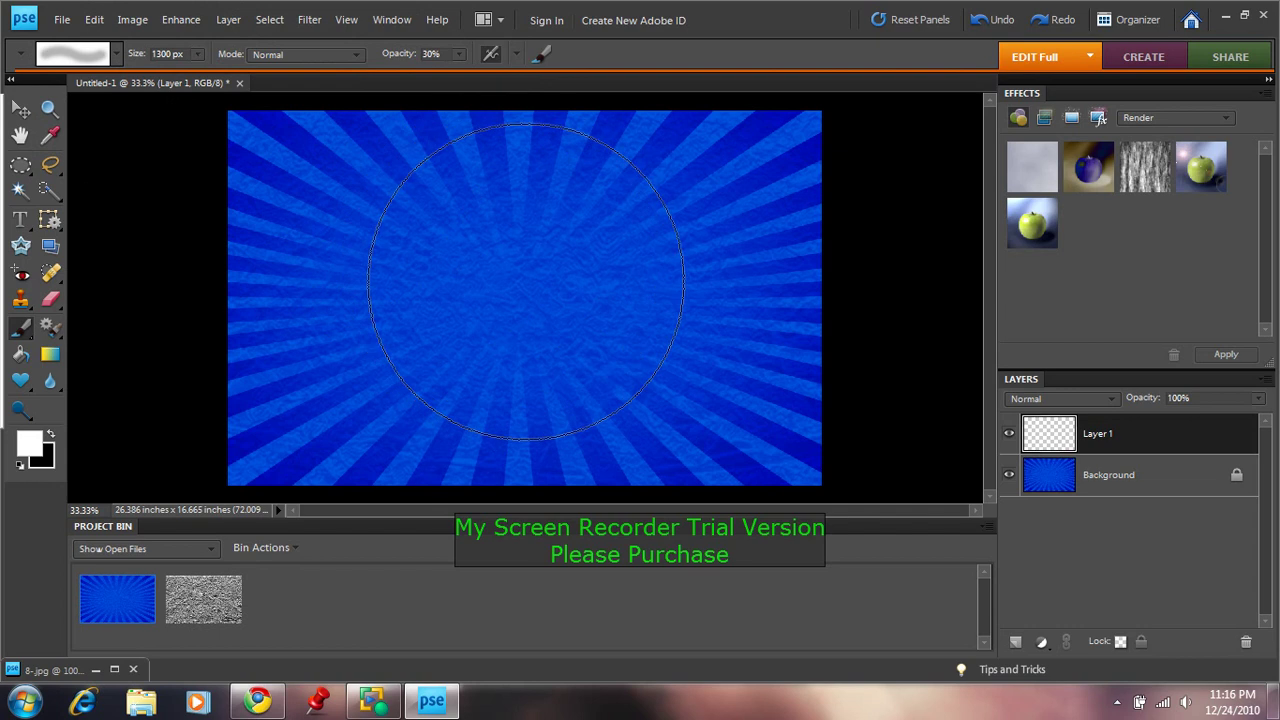
pyautogui.click(526, 281)
pyautogui.click(524, 283)
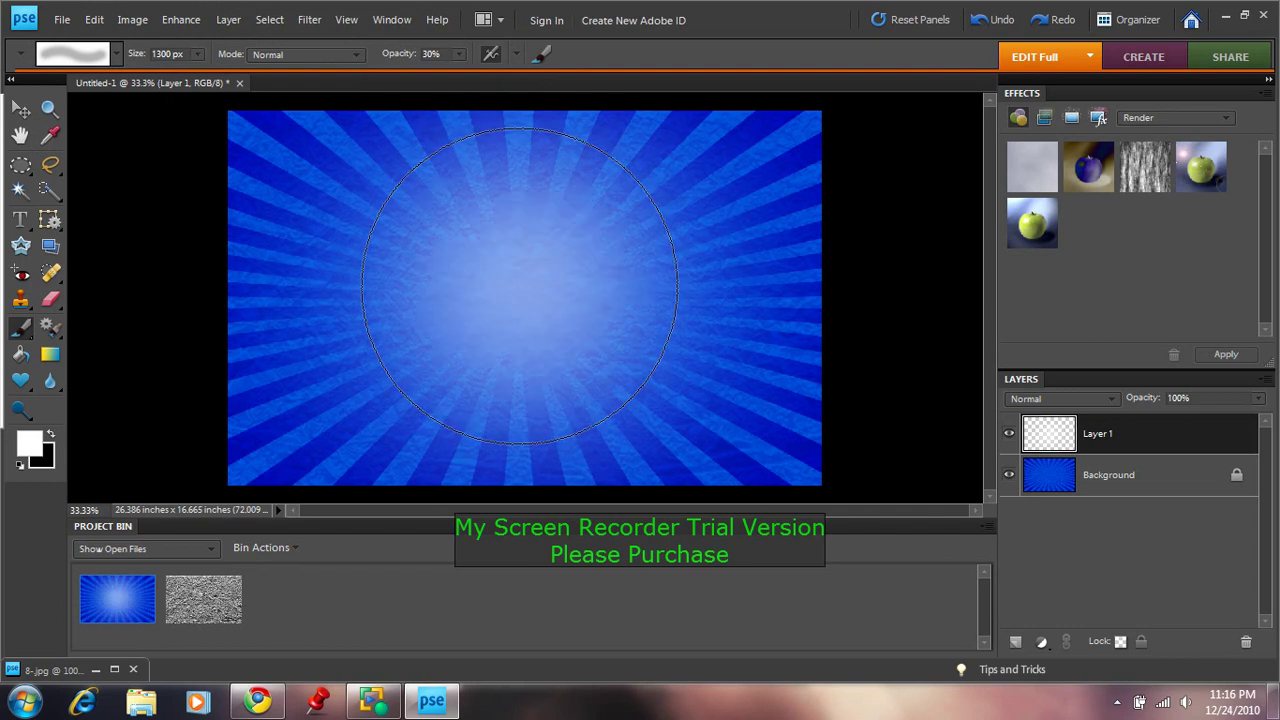
pyautogui.click(522, 284)
pyautogui.click(520, 286)
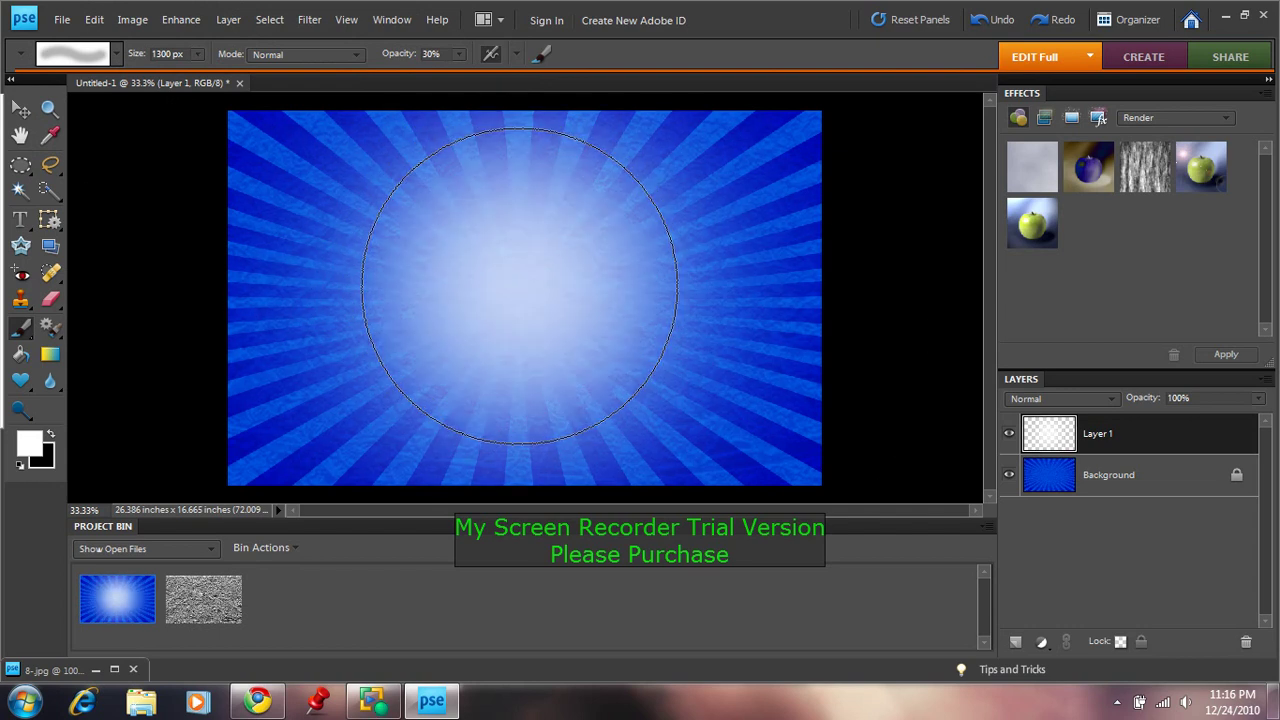
# Set the glow layer to Overlay mode at 60% opacity.
pyautogui.click(1047, 400)
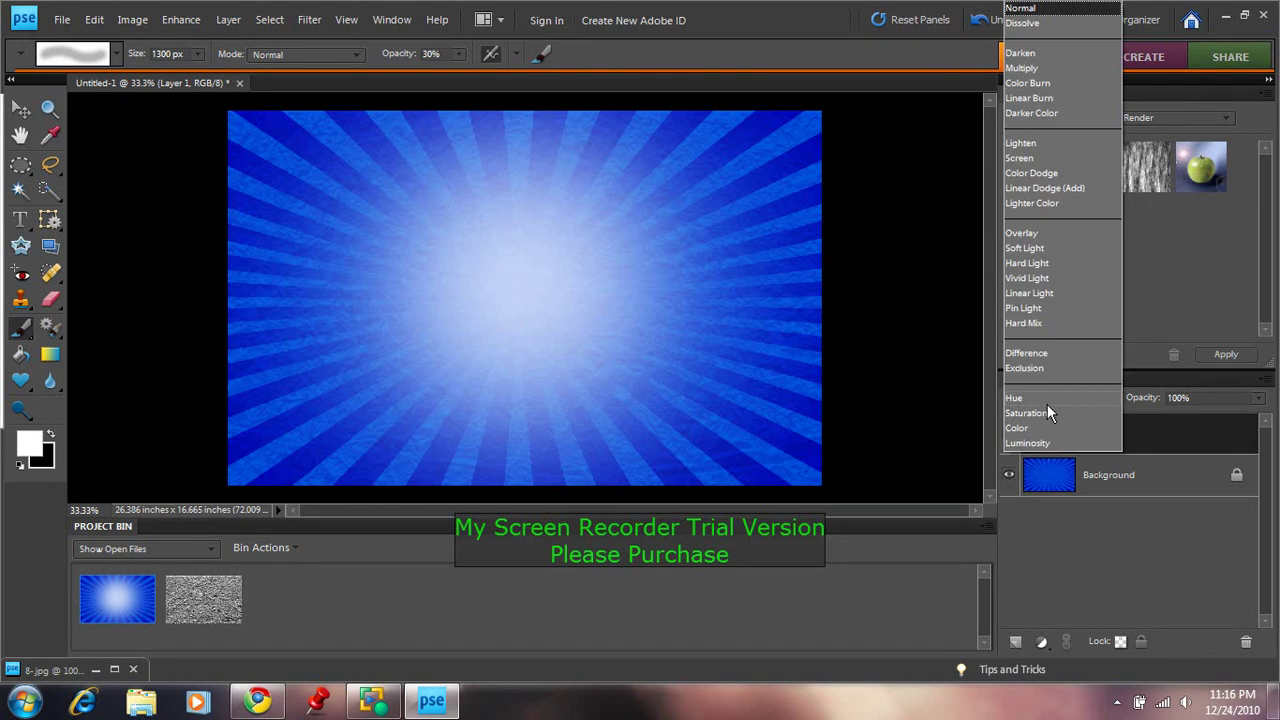
pyautogui.click(1040, 234)
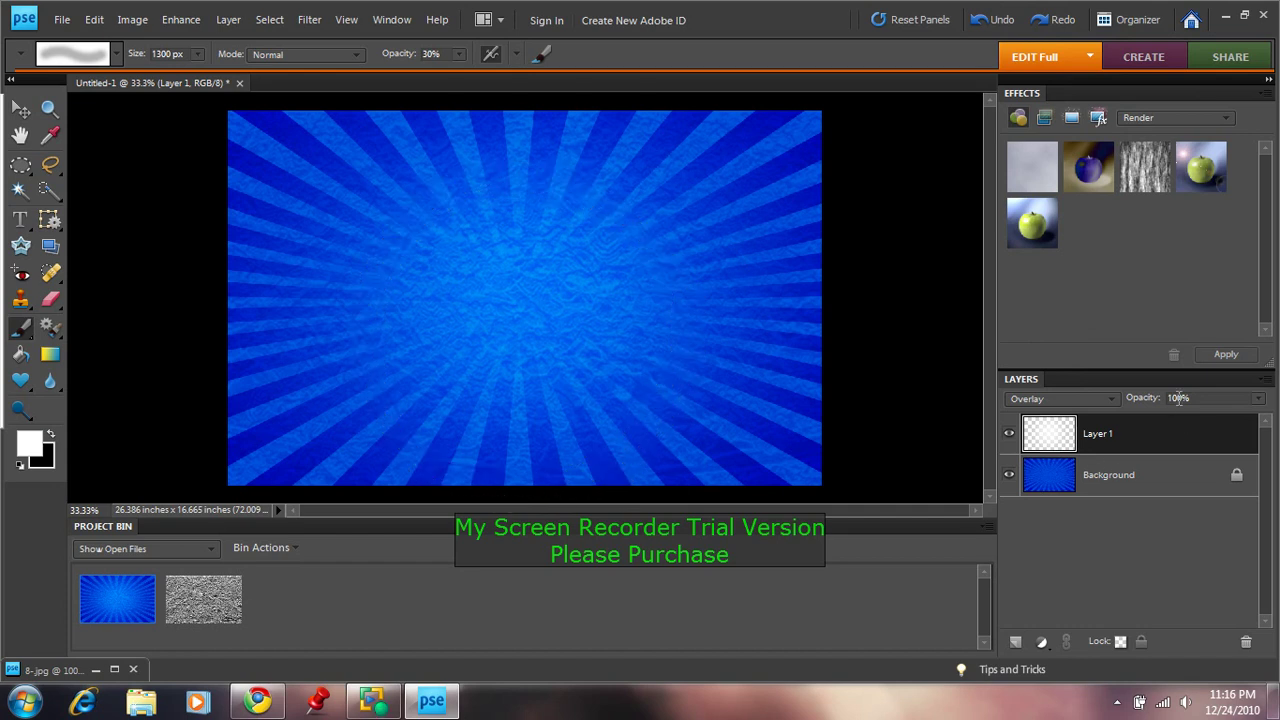
pyautogui.moveTo(1186, 398); pyautogui.dragTo(1165, 403)
pyautogui.write('60')
pyautogui.press('Return')
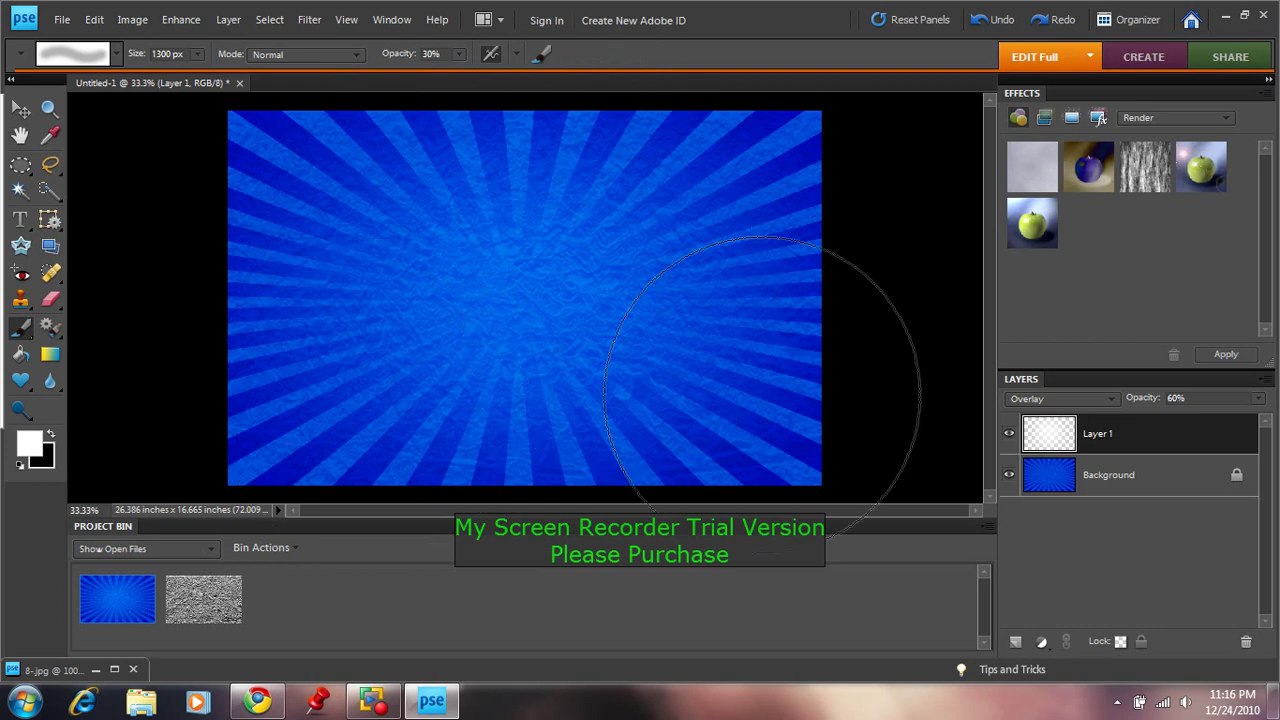
# Merge the white glow layer down into the Background layer.
pyautogui.rightClick(1110, 435)
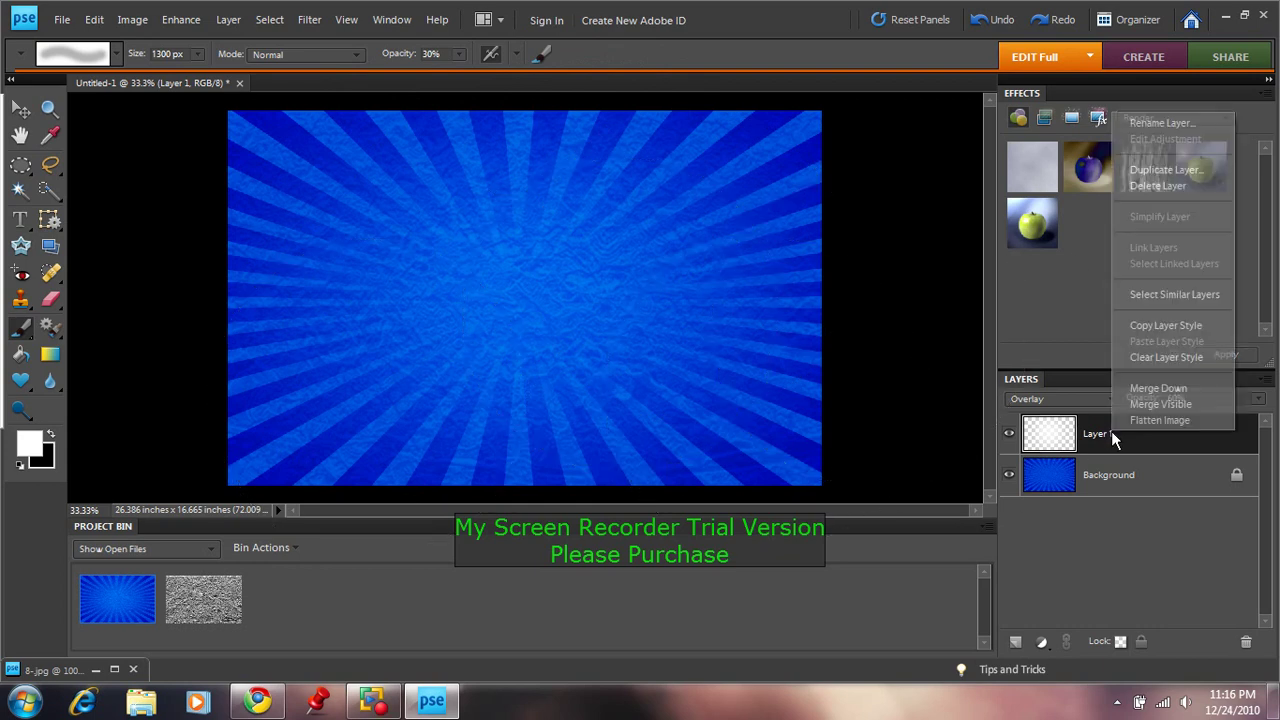
pyautogui.click(1148, 387)
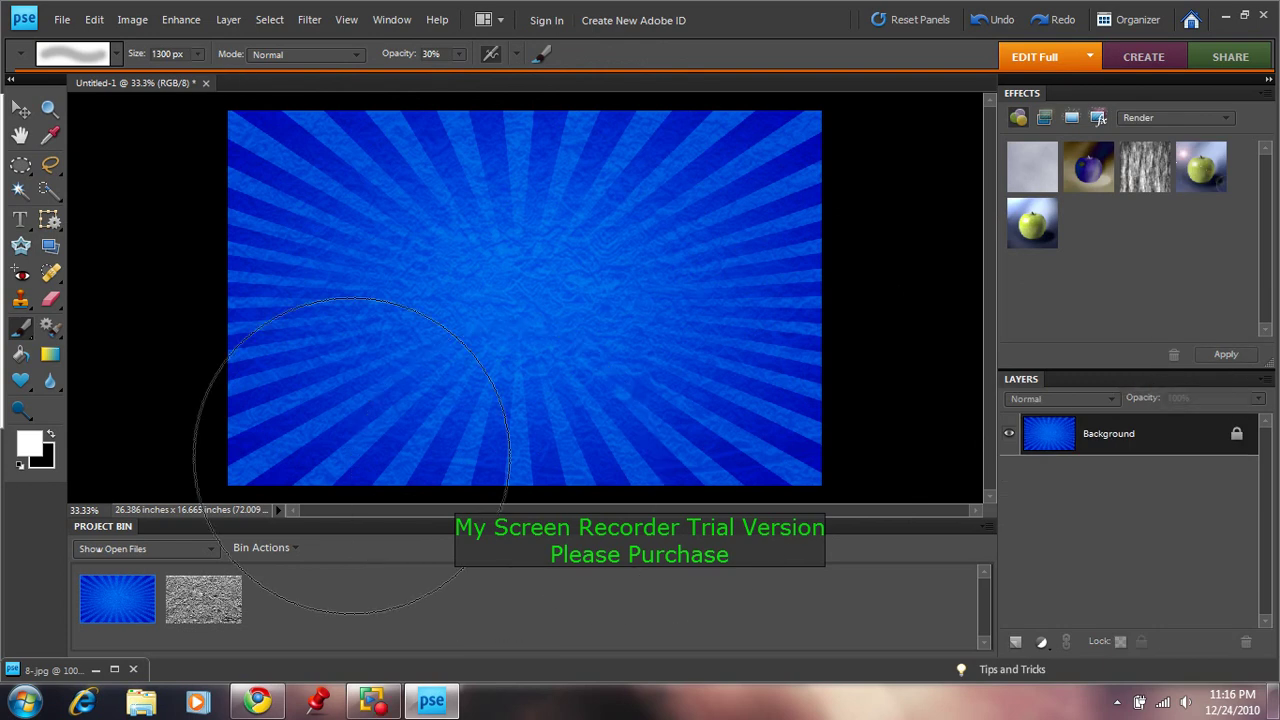
pyautogui.click(20, 357)
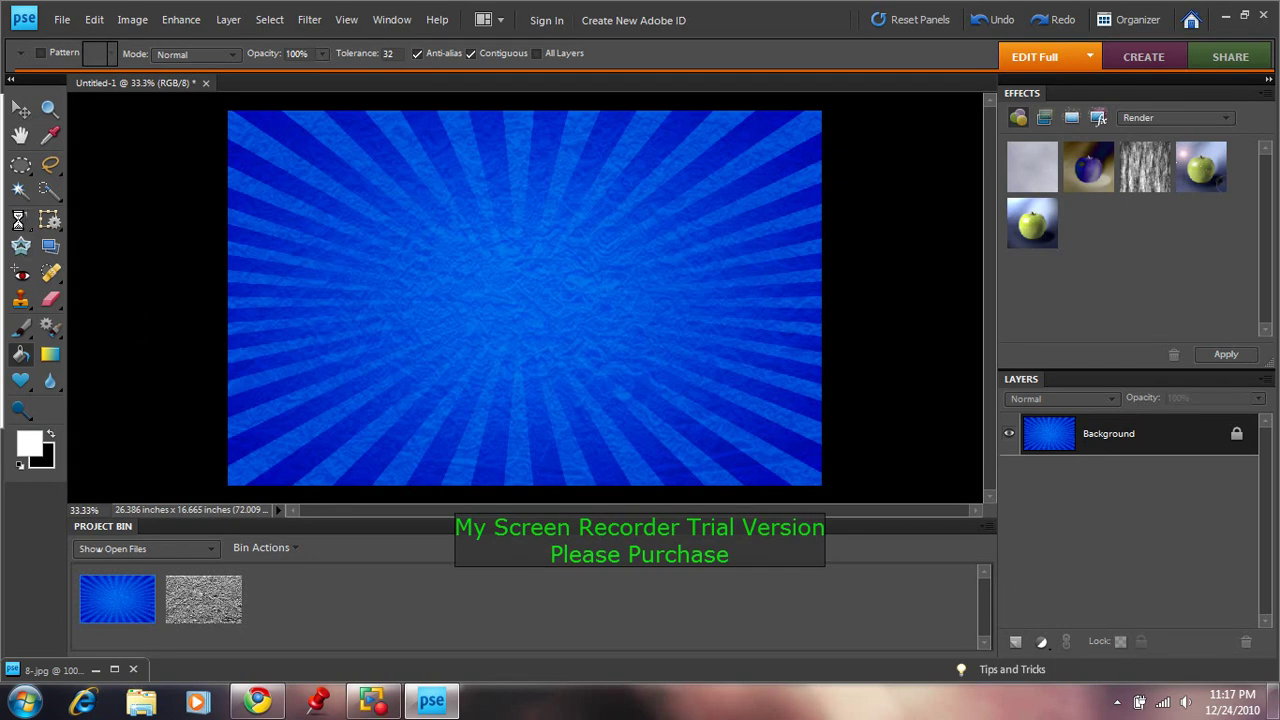
# Pick the Horizontal Type tool and set its font to LEDLIGHT.
pyautogui.click(20, 219)
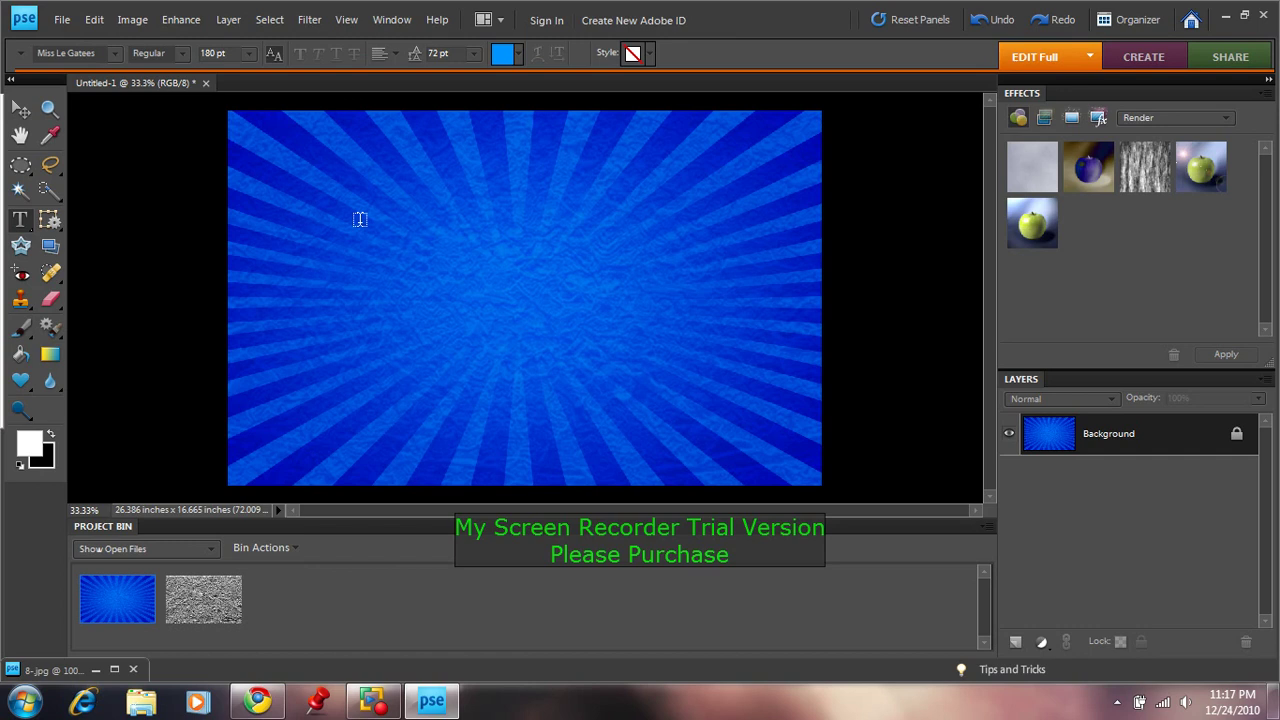
pyautogui.click(114, 54)
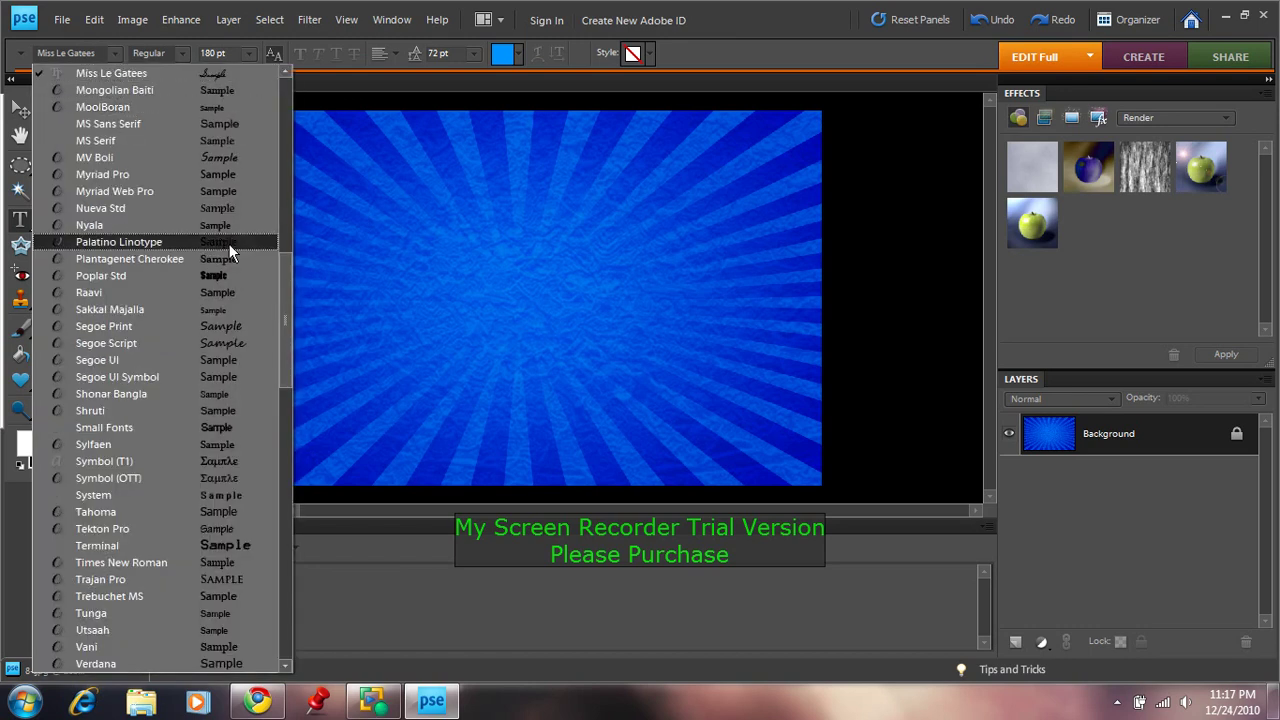
pyautogui.moveTo(285, 319); pyautogui.dragTo(266, 160)
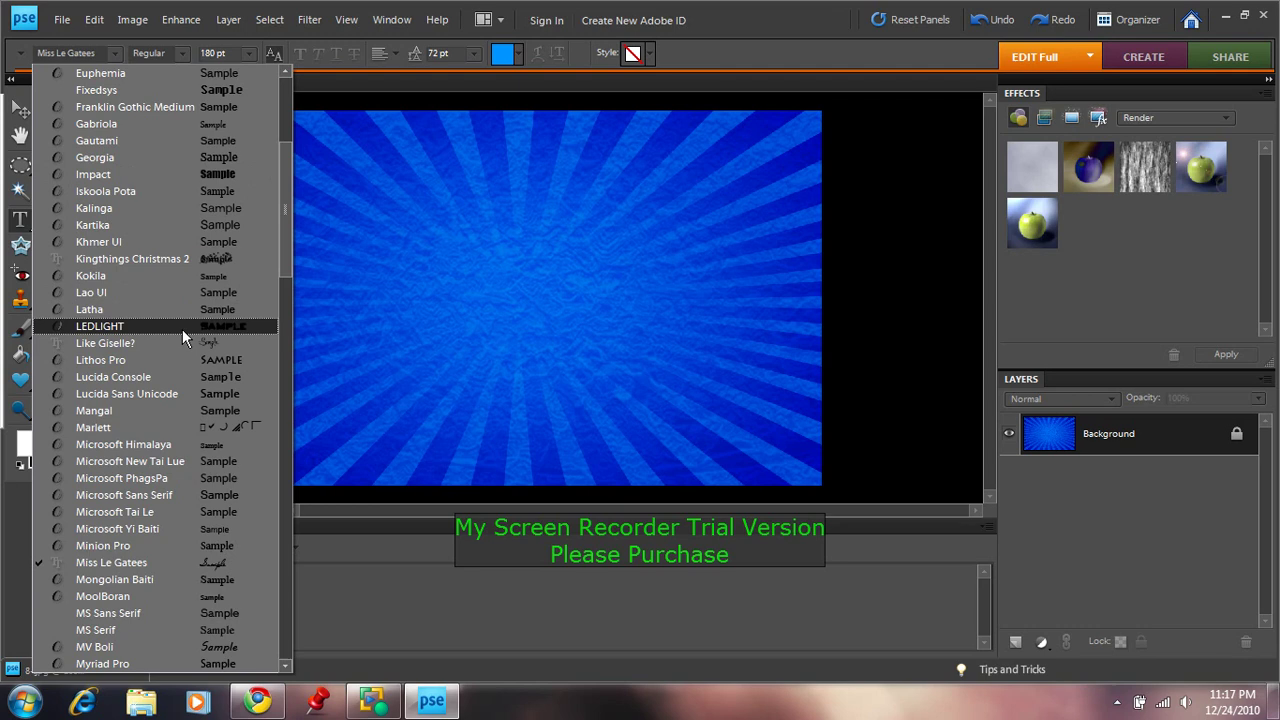
pyautogui.click(182, 329)
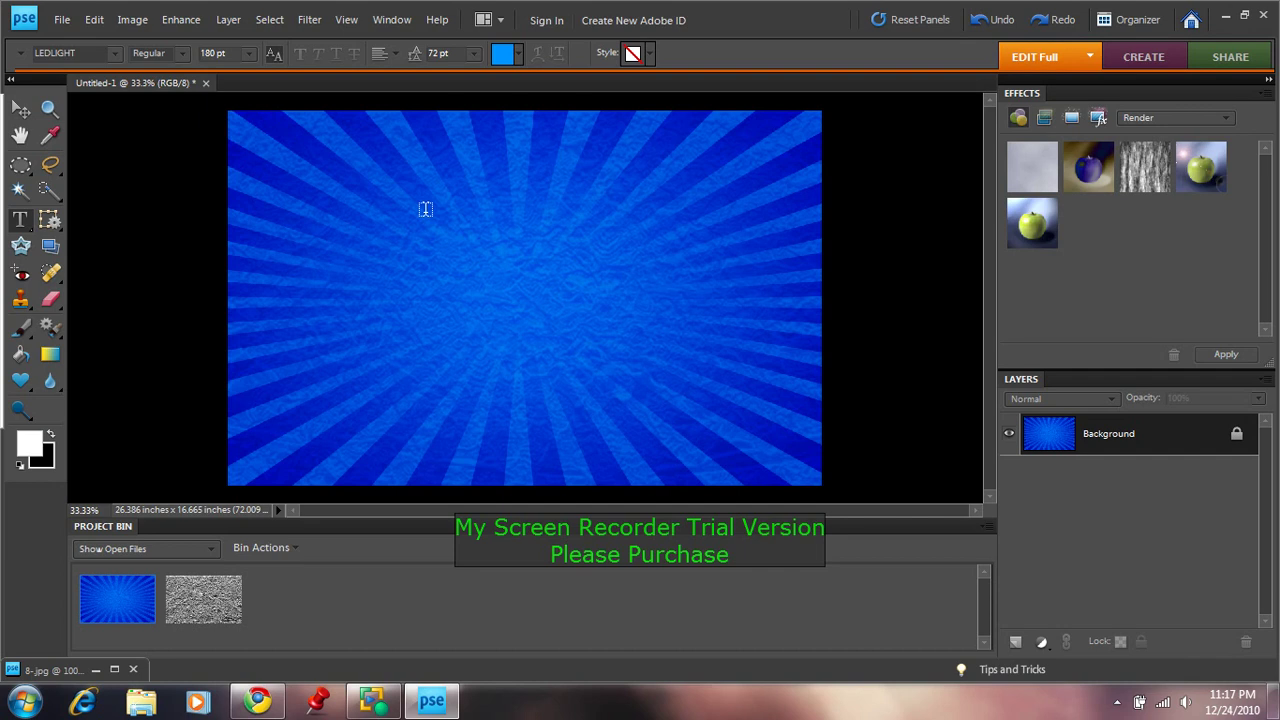
# Type YOUTUBE in black above the sunburst centre.
pyautogui.click(50, 434)
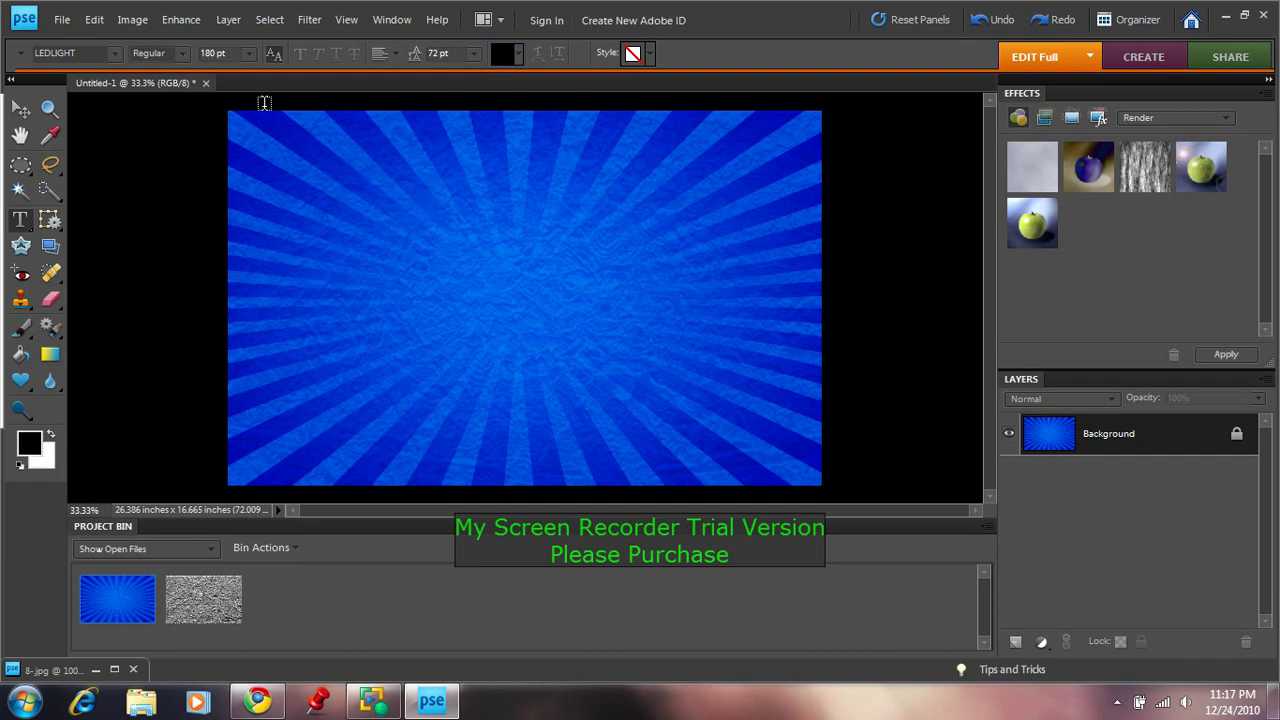
pyautogui.click(402, 218)
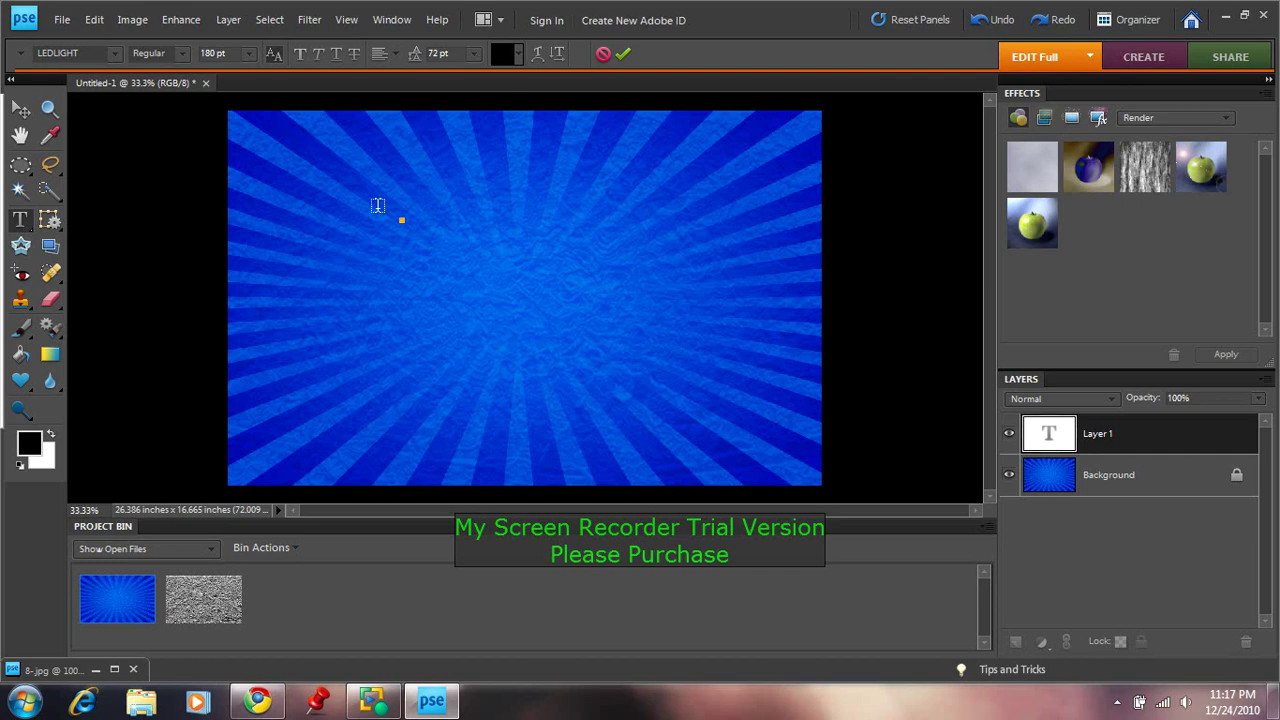
pyautogui.write('YOUTUBE')
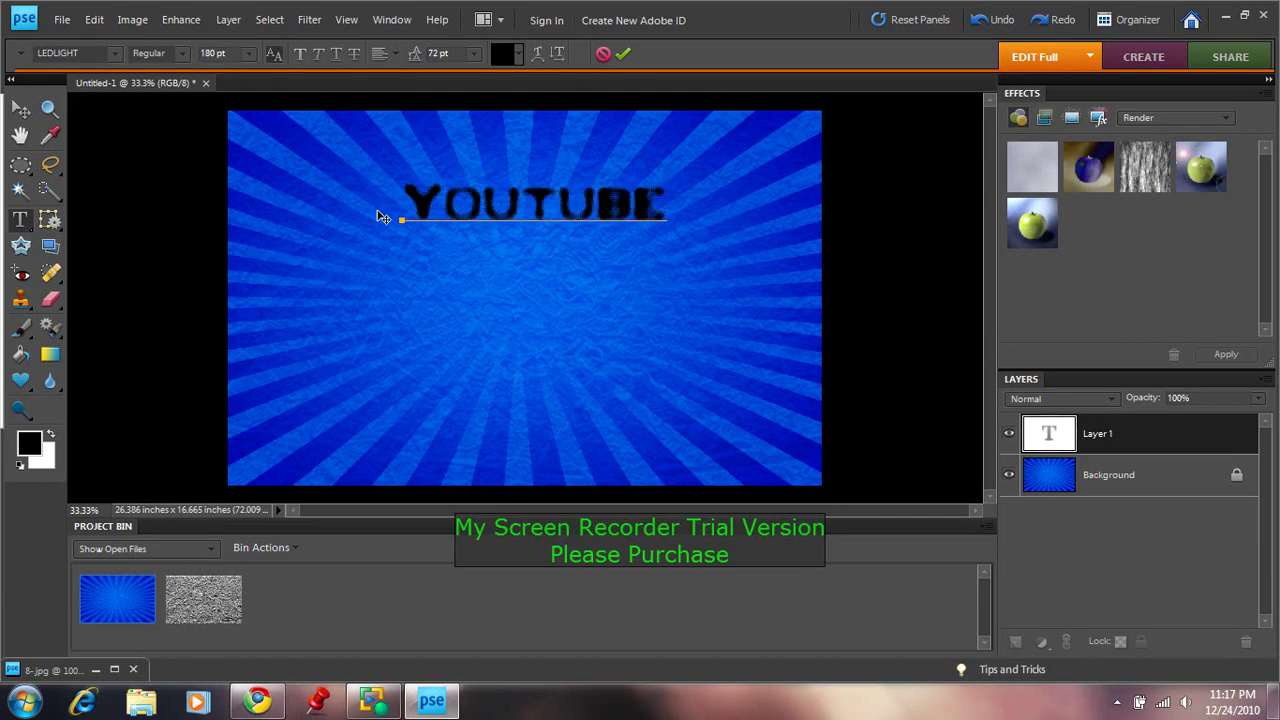
pyautogui.press('Return')
pyautogui.press('BackSpace')
# Set the YOUTUBE text size to 250 pt.
pyautogui.moveTo(666, 204); pyautogui.dragTo(417, 205)
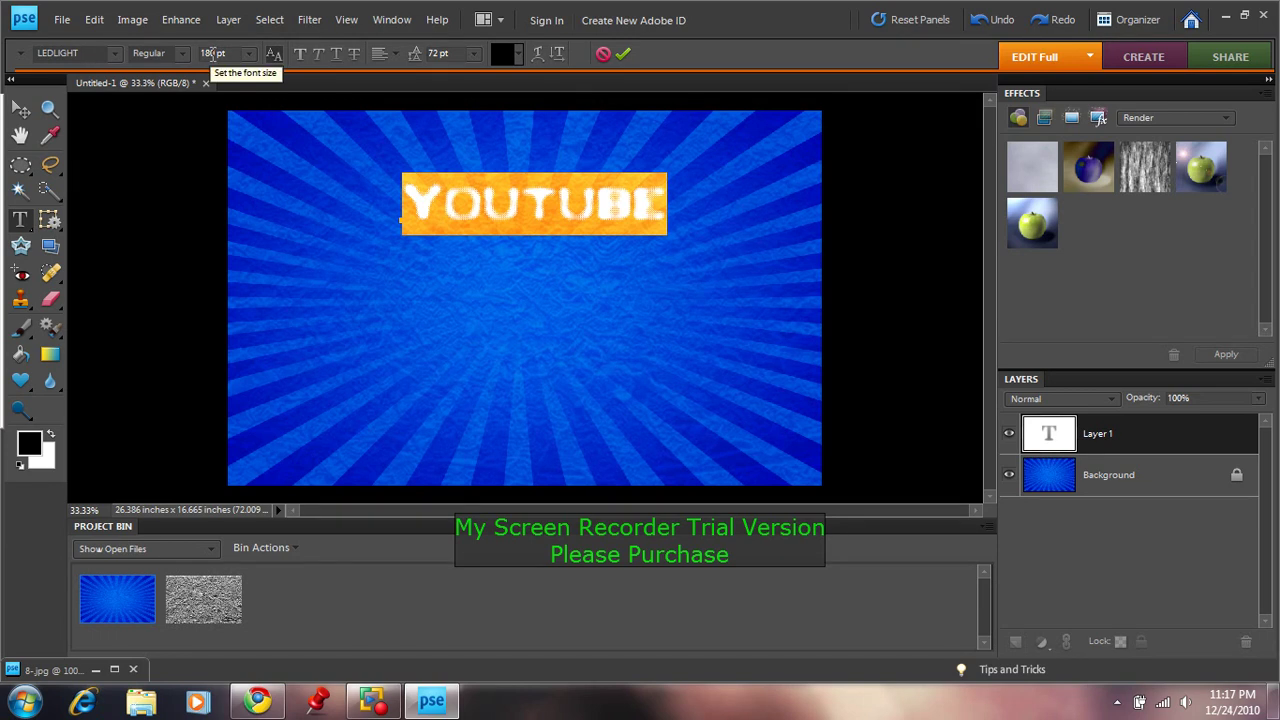
pyautogui.moveTo(217, 53); pyautogui.dragTo(202, 57)
pyautogui.write('200')
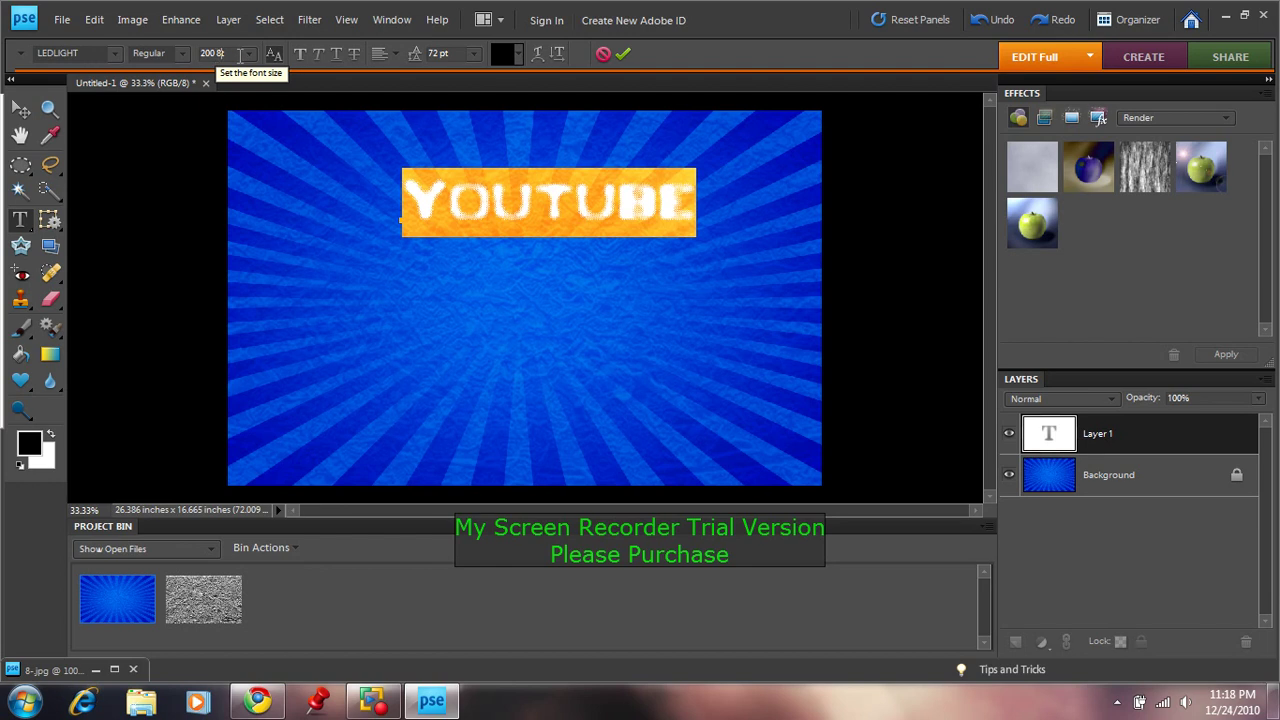
pyautogui.press('BackSpace')
pyautogui.press('BackSpace')
pyautogui.press('BackSpace')
pyautogui.click(249, 53)
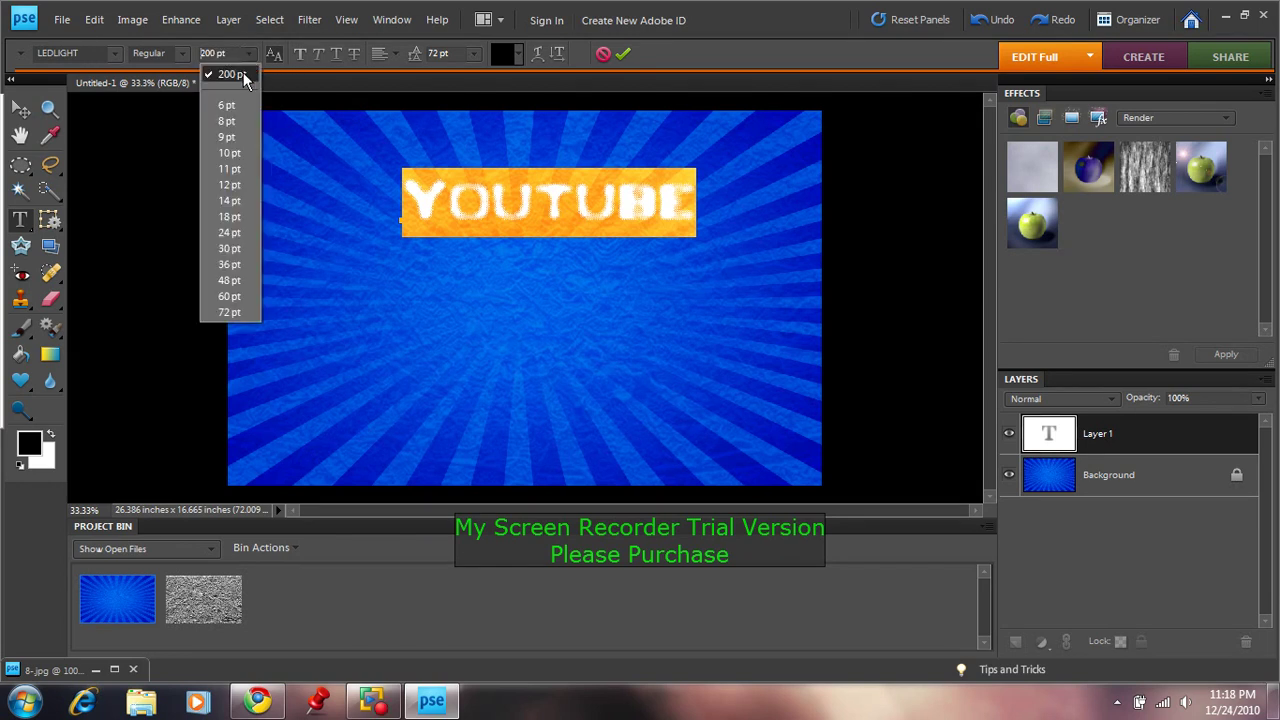
pyautogui.click(243, 72)
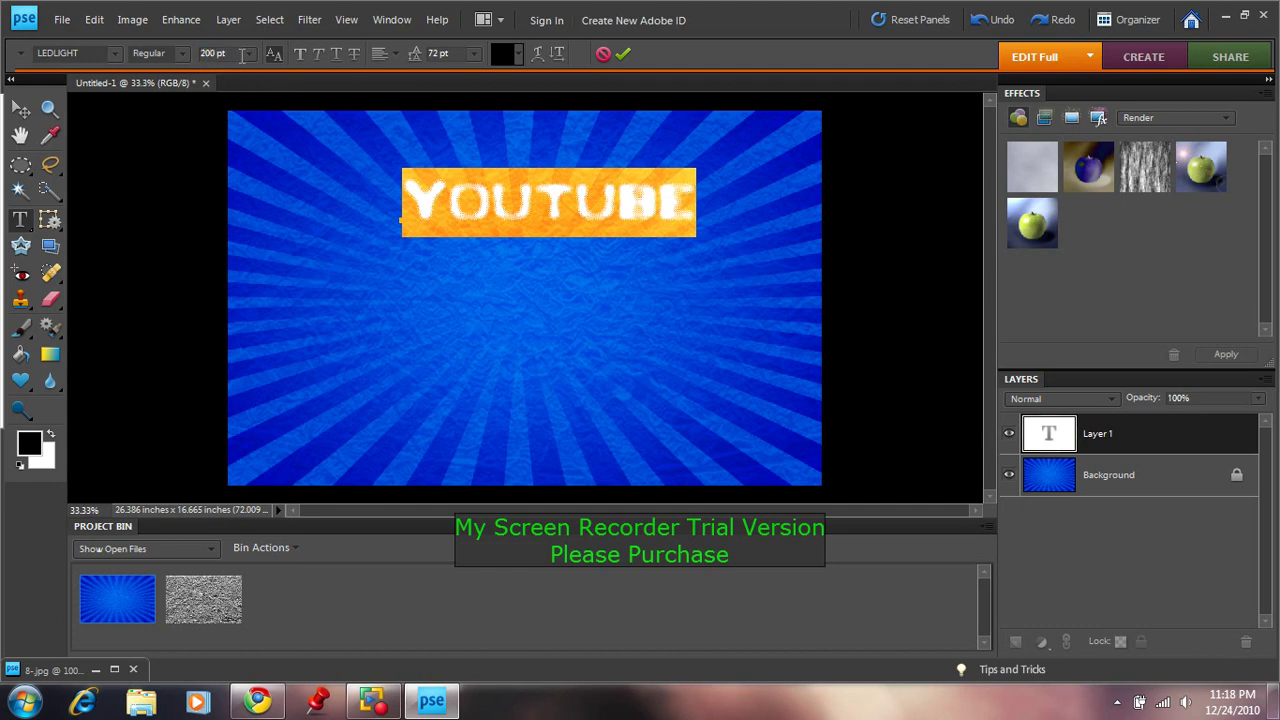
pyautogui.write('290')
pyautogui.press('Return')
pyautogui.write('250')
pyautogui.press('Return')
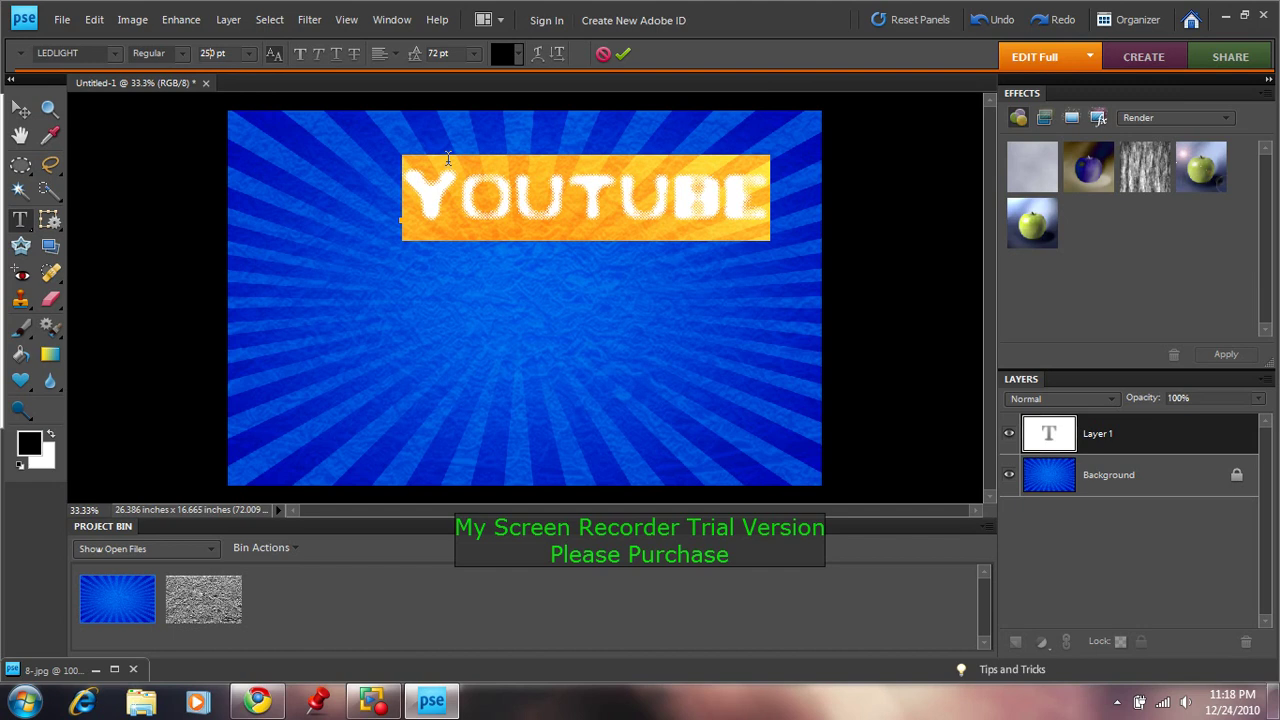
# Shift YOUTUBE slightly left and down, then commit the text.
pyautogui.click(596, 258)
pyautogui.click(588, 215)
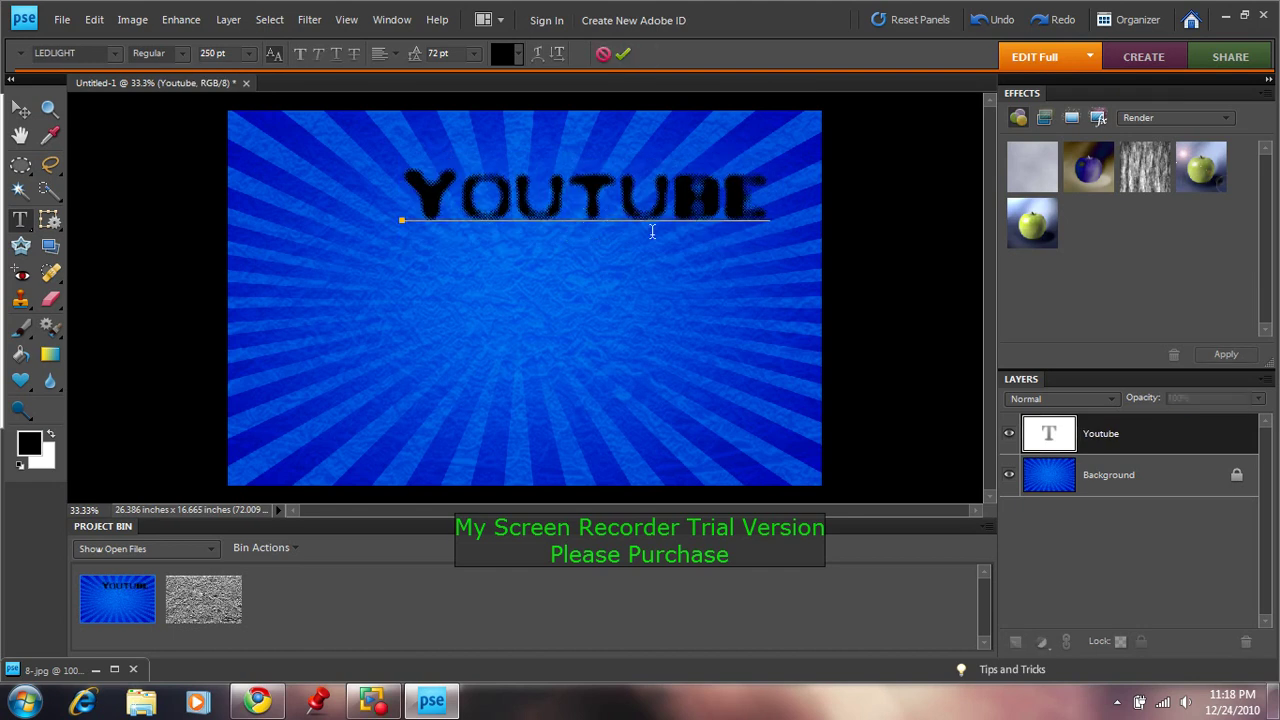
pyautogui.moveTo(651, 257); pyautogui.dragTo(600, 277)
pyautogui.hotkey('ctrl', 'Return')
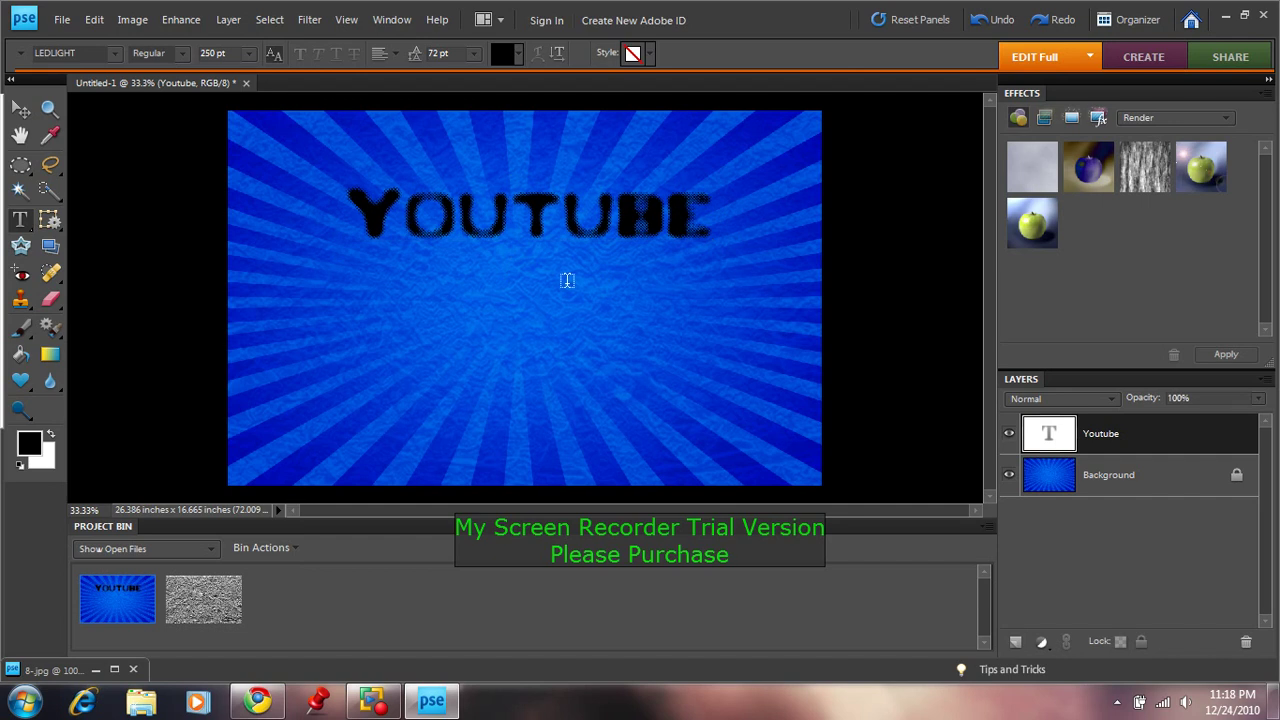
# Add EXAMPLE at 190 pt beneath YOUTUBE, shifted left, and commit it.
pyautogui.click(445, 271)
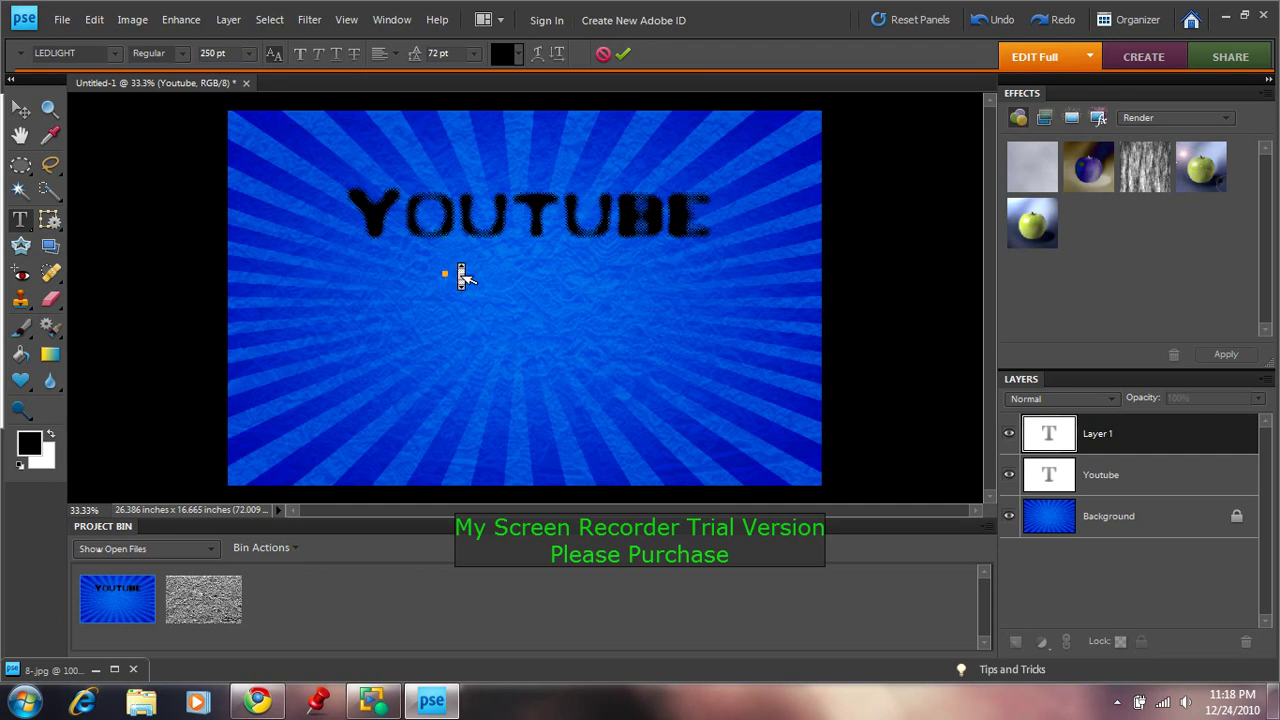
pyautogui.write('EXAMPLE')
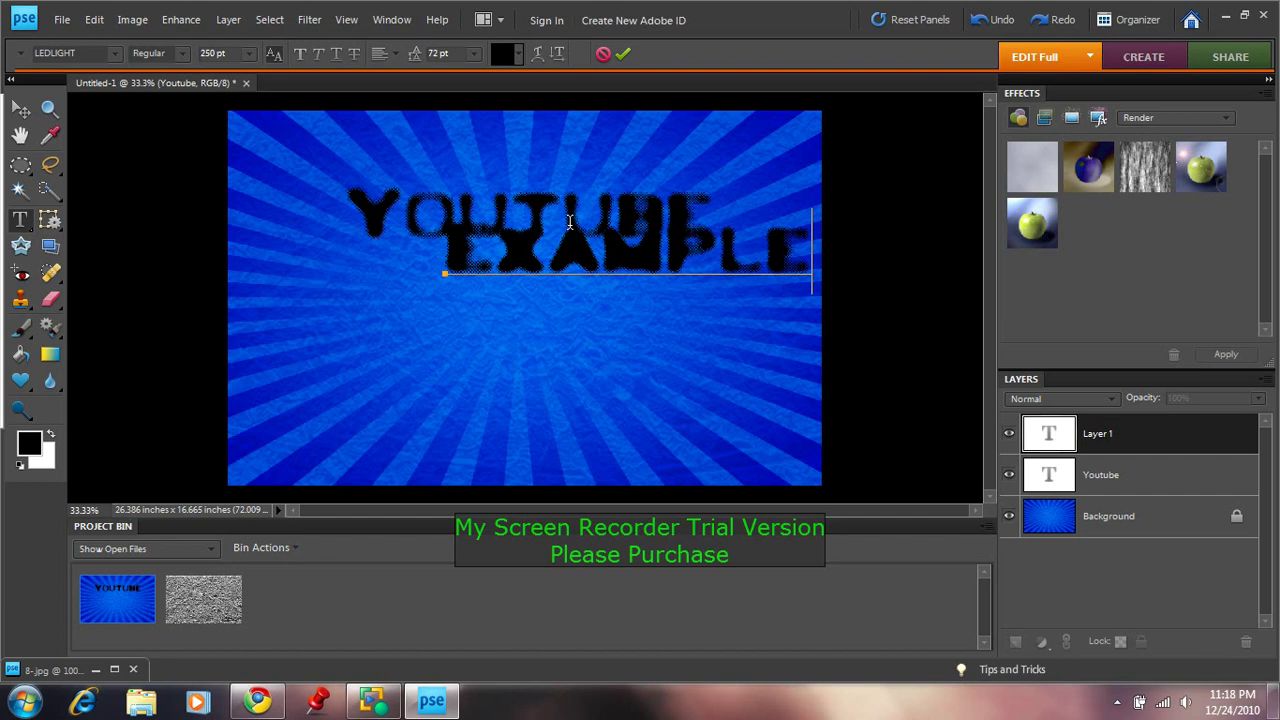
pyautogui.moveTo(812, 255); pyautogui.dragTo(497, 268)
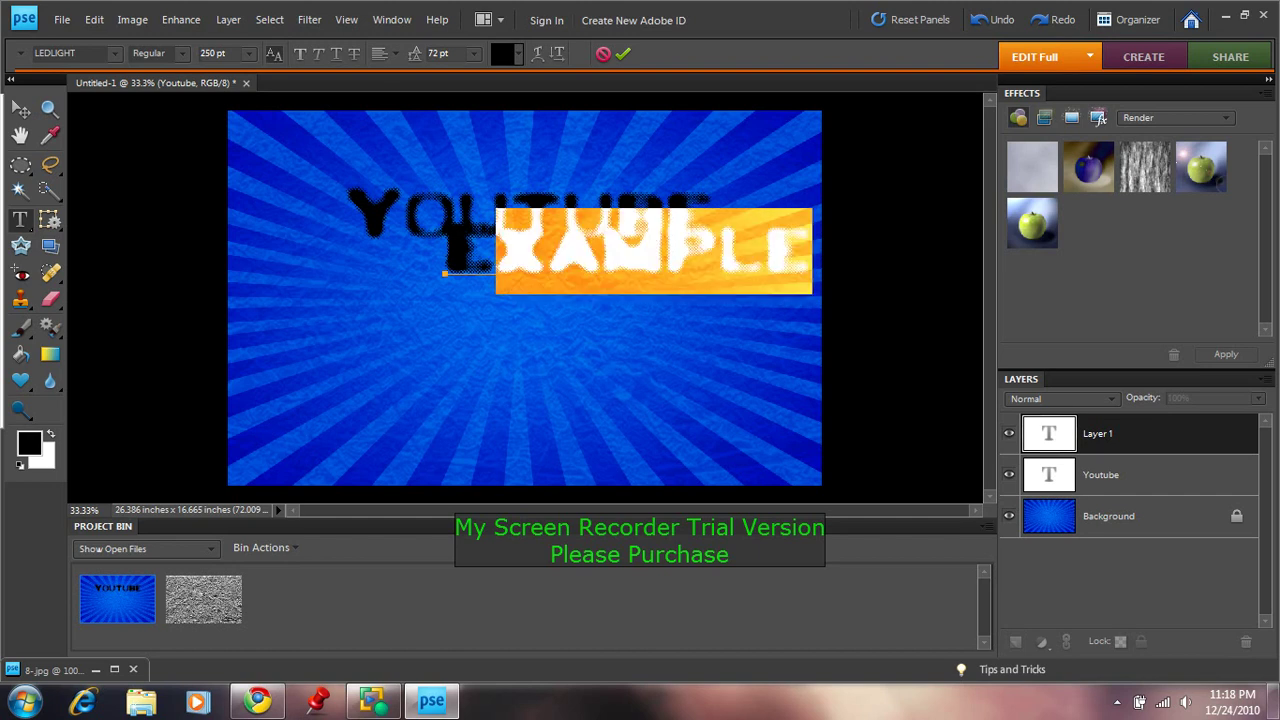
pyautogui.doubleClick(571, 244)
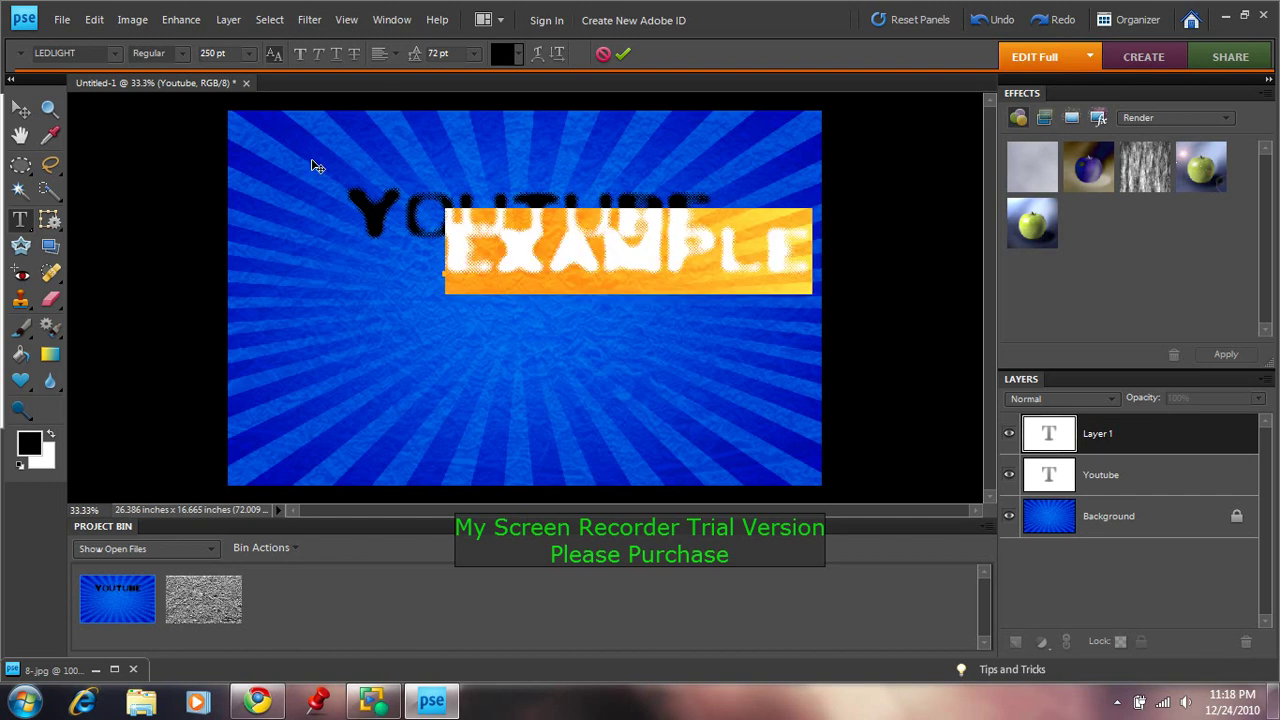
pyautogui.doubleClick(213, 53)
pyautogui.write('200')
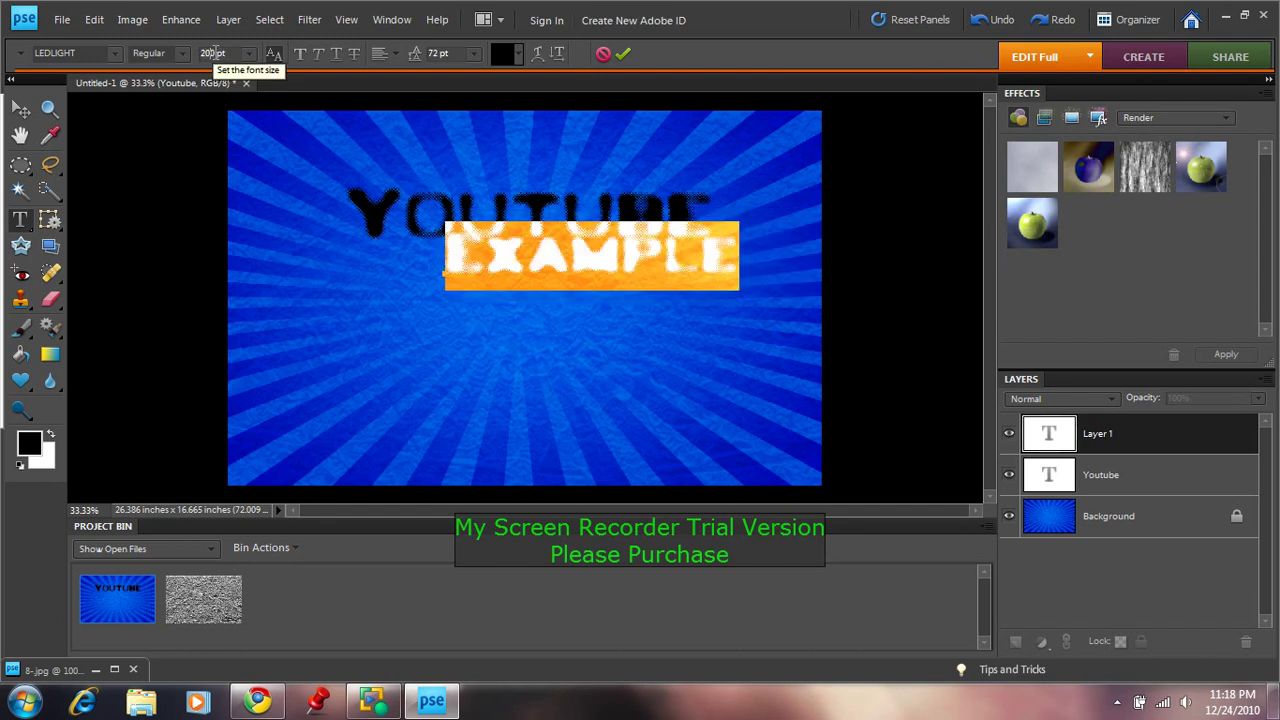
pyautogui.write('3')
pyautogui.write('0')
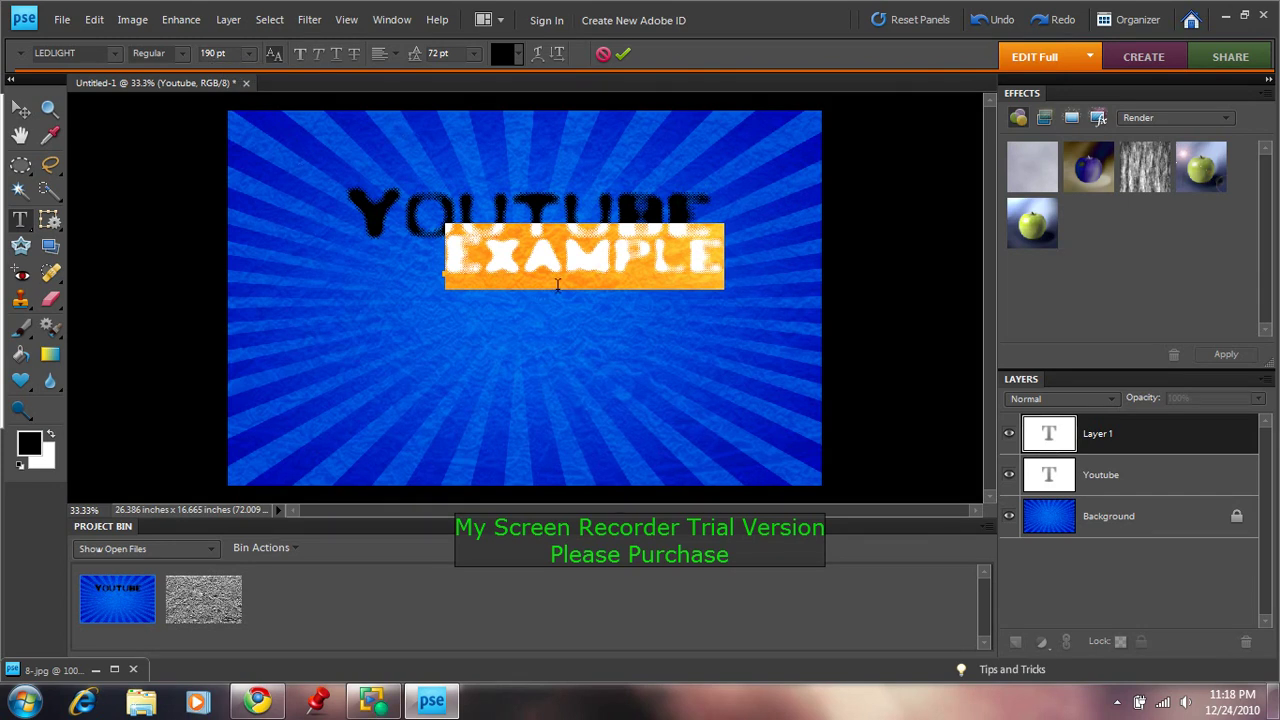
pyautogui.moveTo(566, 312); pyautogui.dragTo(449, 329)
pyautogui.hotkey('ctrl', 'Return')
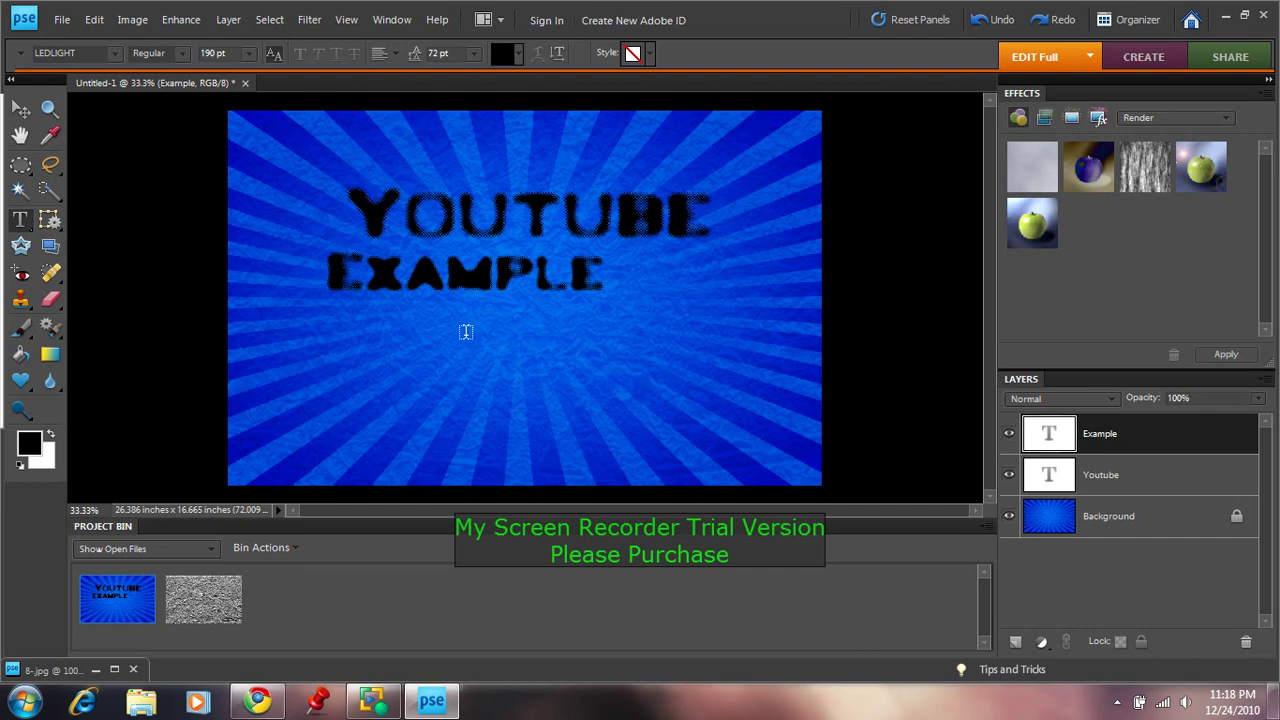
# Add TUTORIAL at 120 pt below EXAMPLE, nudged right, and commit it.
pyautogui.click(465, 328)
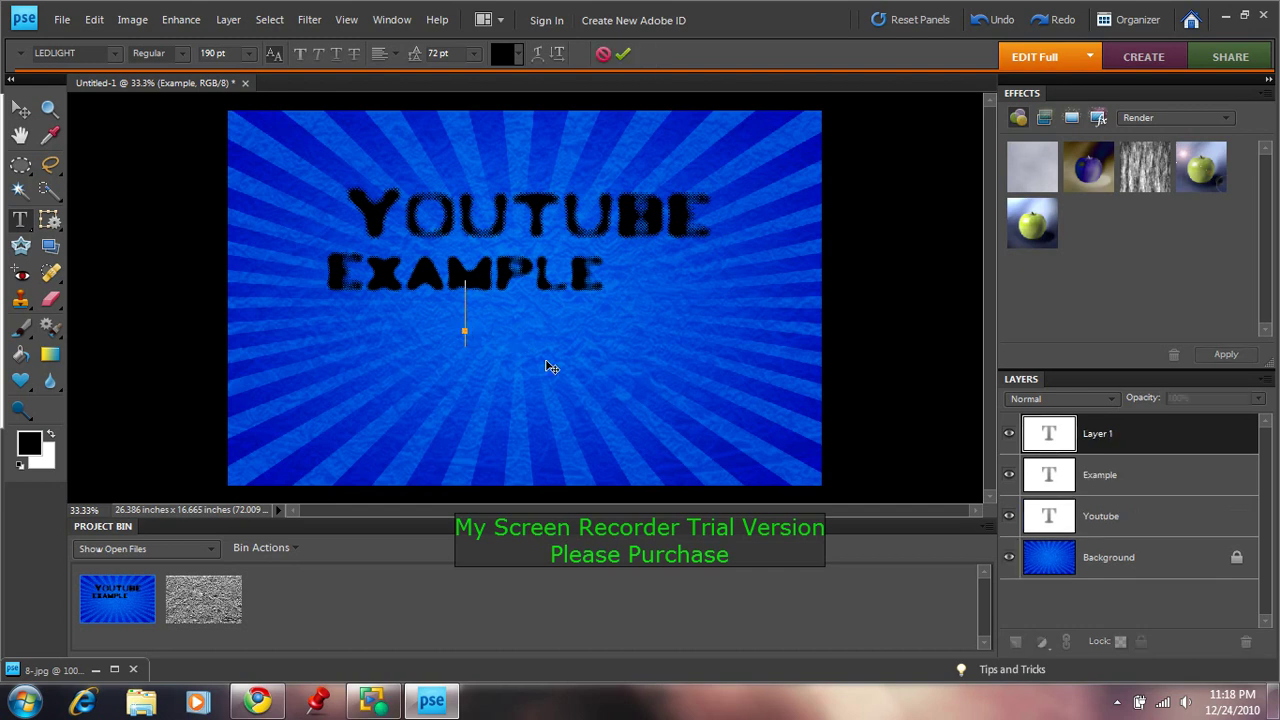
pyautogui.write('TUTORIA')
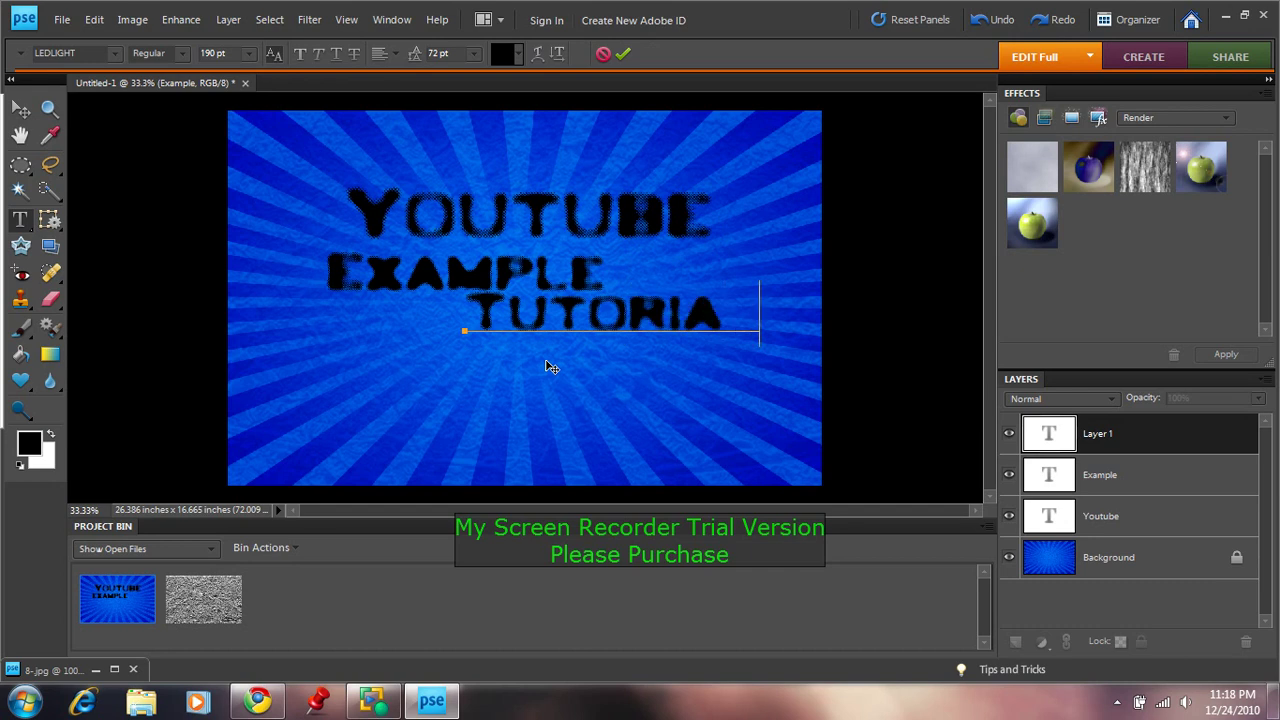
pyautogui.write('L')
pyautogui.moveTo(755, 317); pyautogui.dragTo(462, 322)
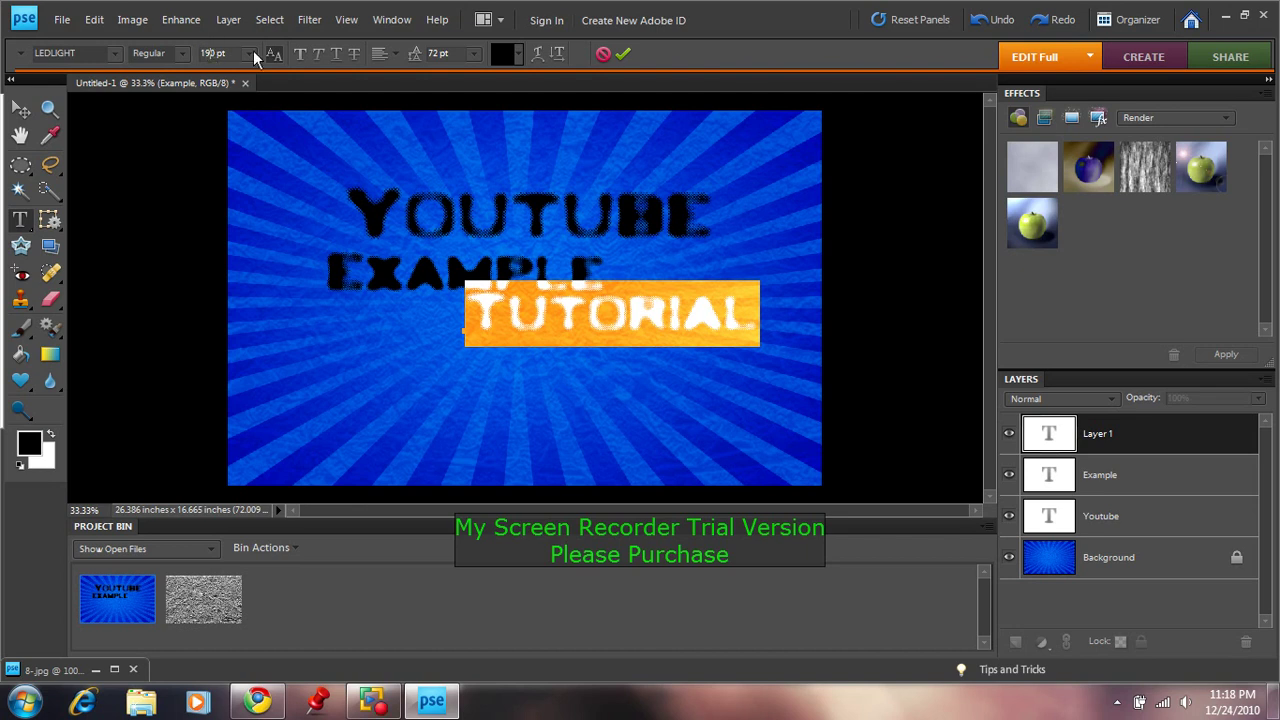
pyautogui.write('2')
pyautogui.press('Return')
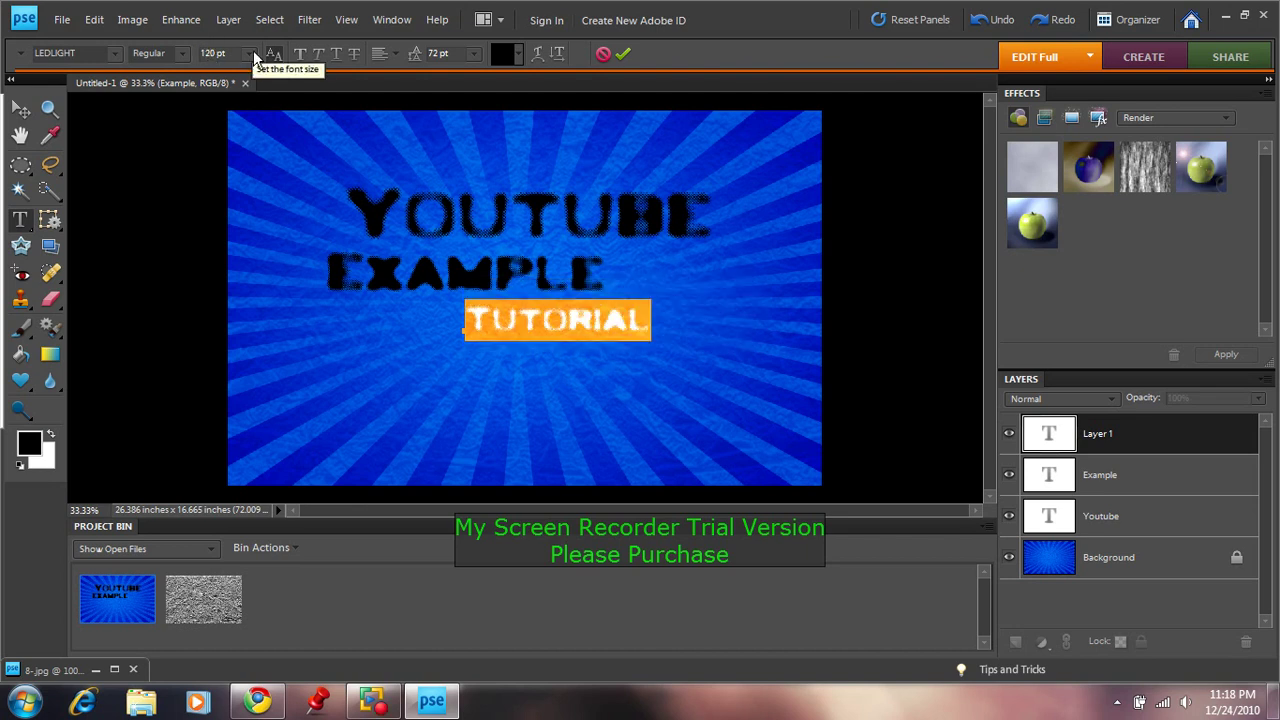
pyautogui.moveTo(543, 362)
pyautogui.mouseDown()
pyautogui.moveTo(531, 371)
pyautogui.moveTo(563, 360)
pyautogui.mouseUp()
pyautogui.hotkey('ctrl', 'Return')
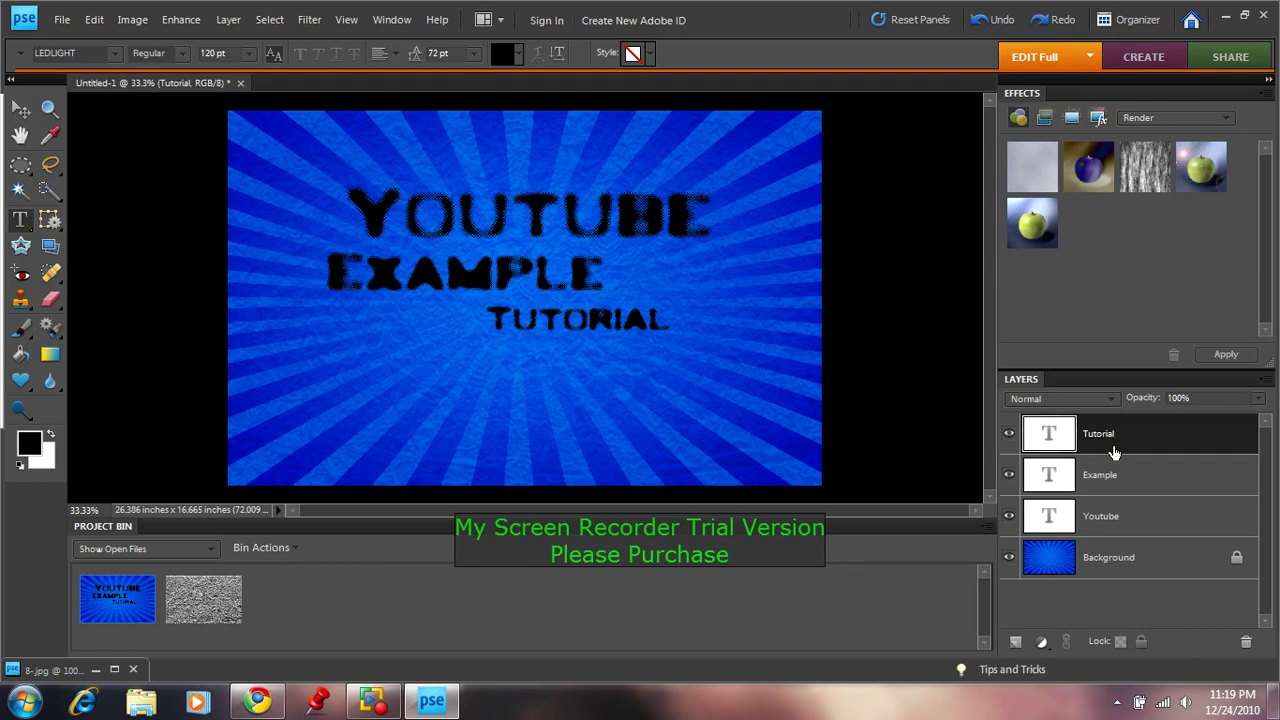
# Simplify the Tutorial, Example and Youtube text layers into pixels.
pyautogui.rightClick(1114, 450)
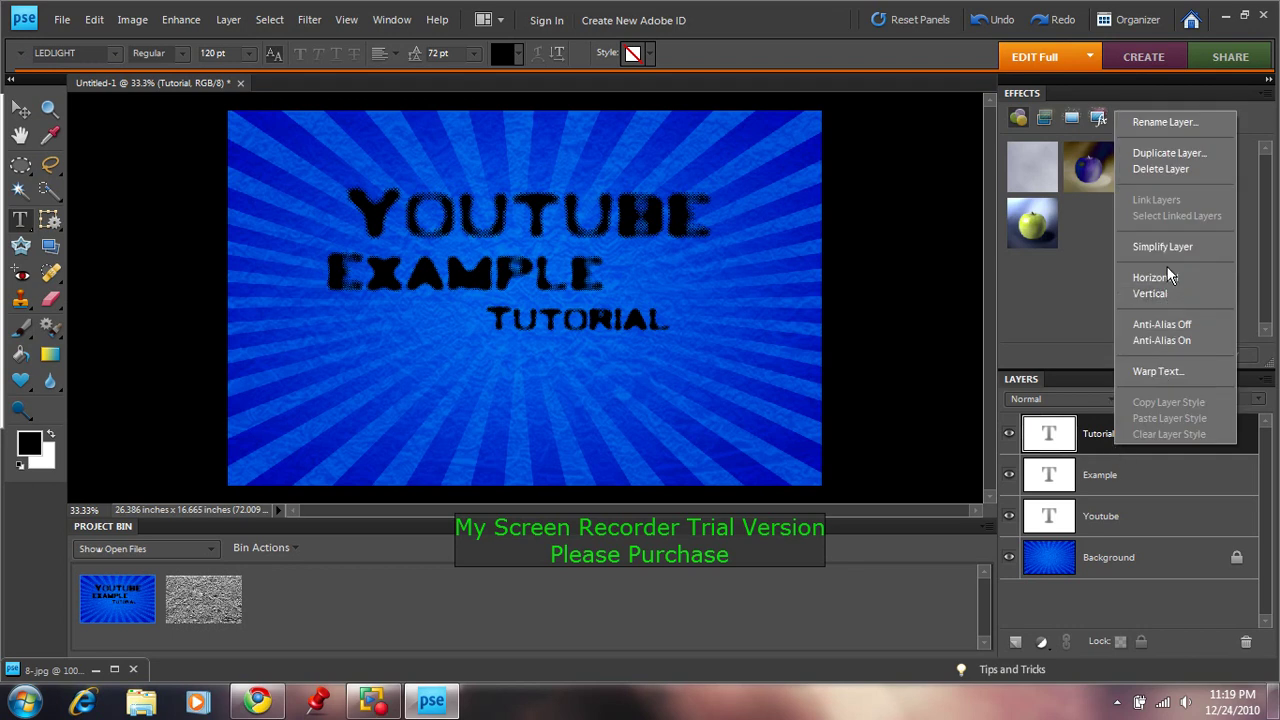
pyautogui.click(1166, 247)
pyautogui.rightClick(1108, 488)
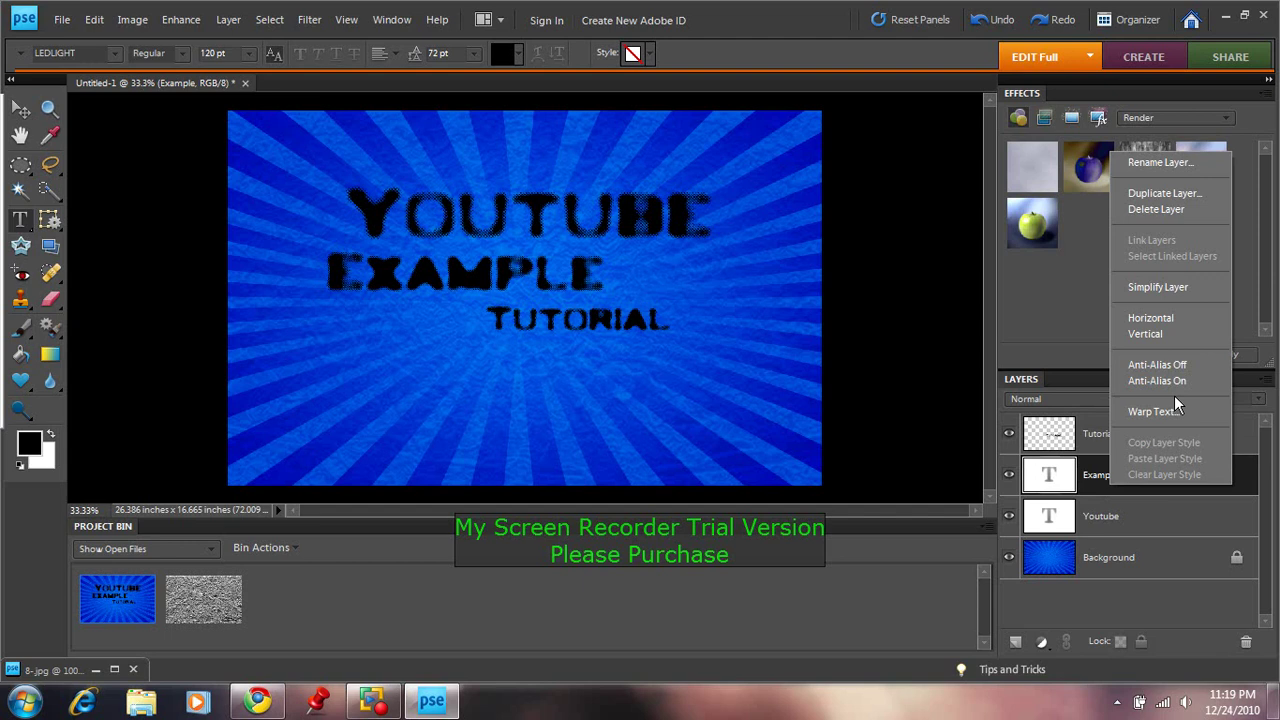
pyautogui.click(1158, 288)
pyautogui.rightClick(1131, 511)
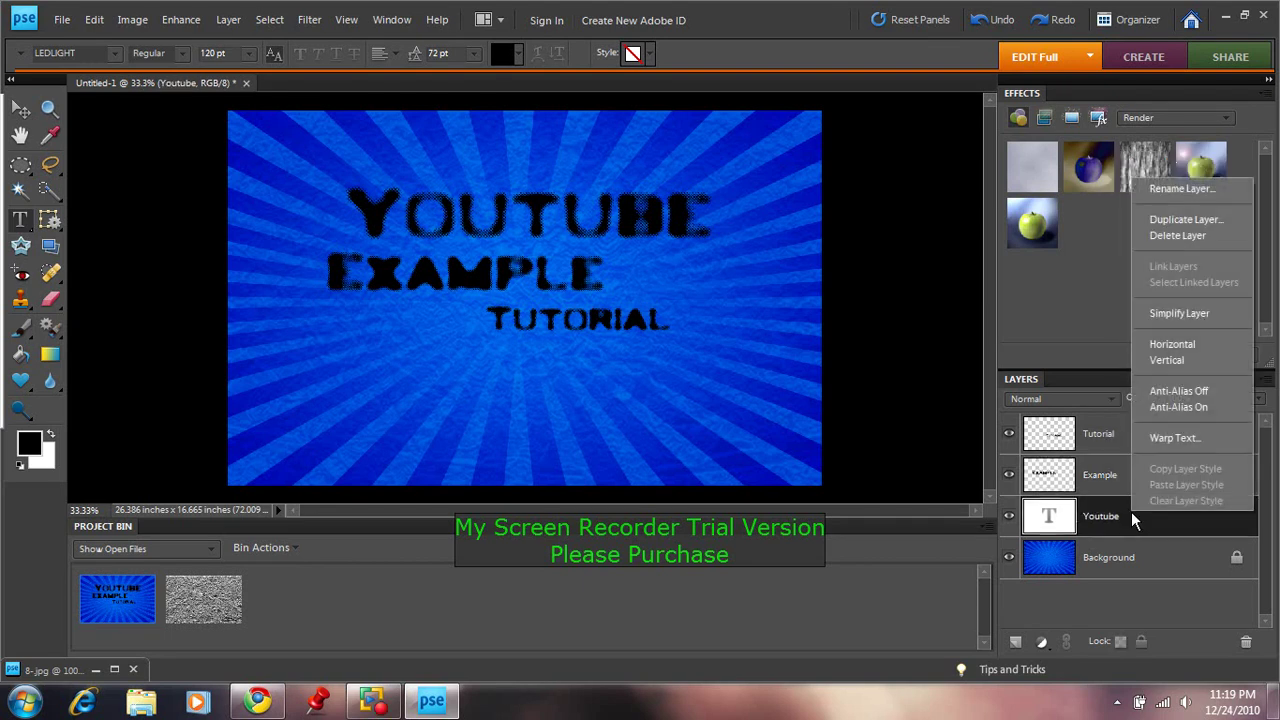
pyautogui.click(1182, 314)
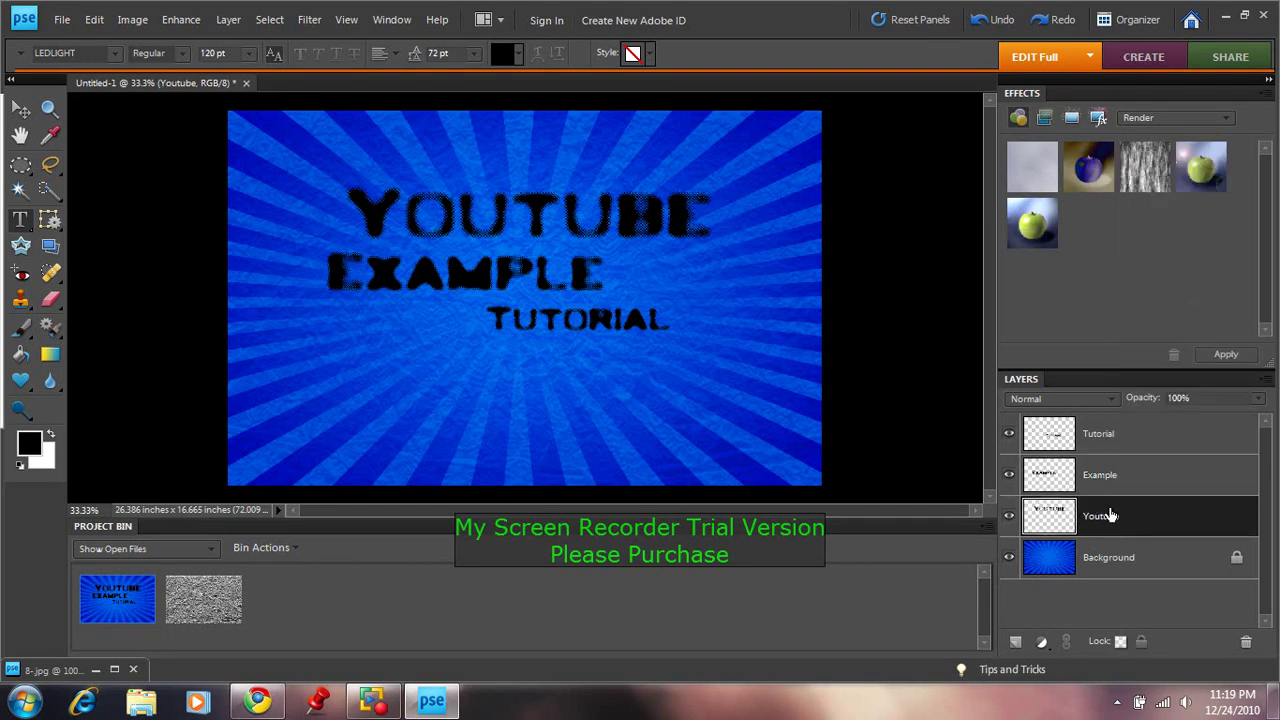
# Select the three text layers, merge them, then merge them down into the Background.
pyautogui.rightClick(1112, 458)
pyautogui.click(1149, 321)
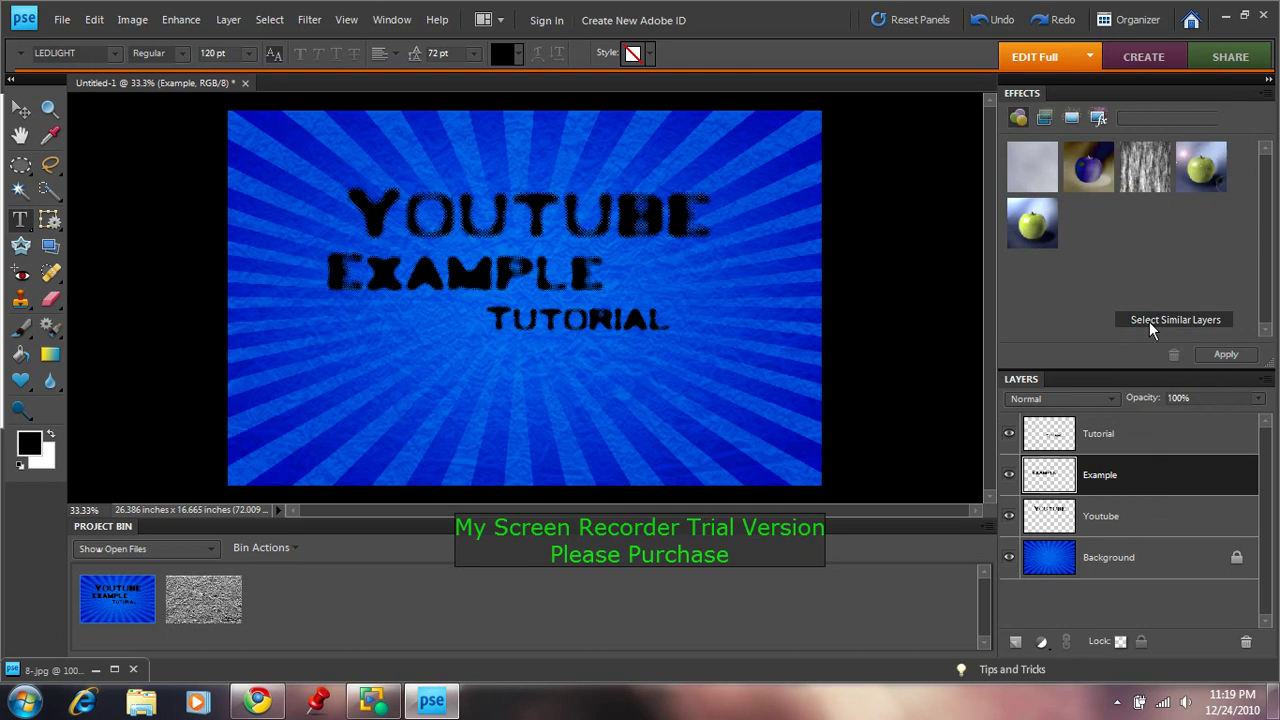
pyautogui.rightClick(1125, 421)
pyautogui.click(1150, 374)
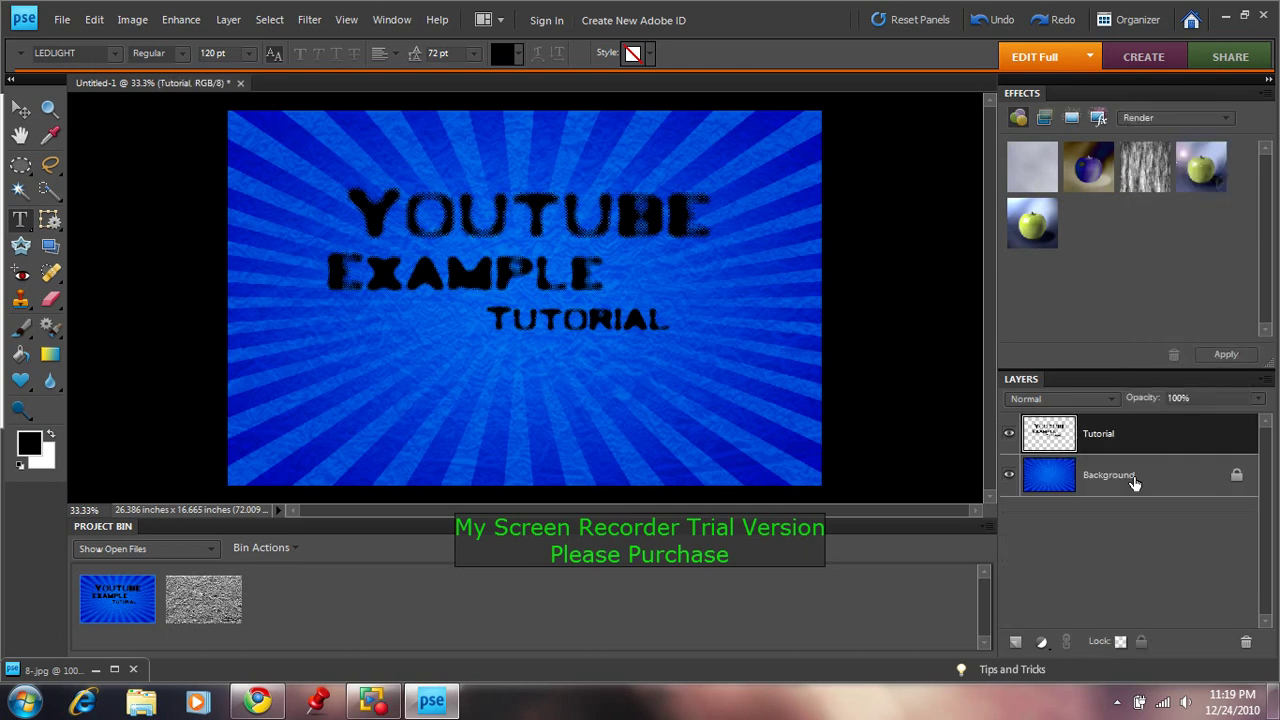
pyautogui.rightClick(1122, 456)
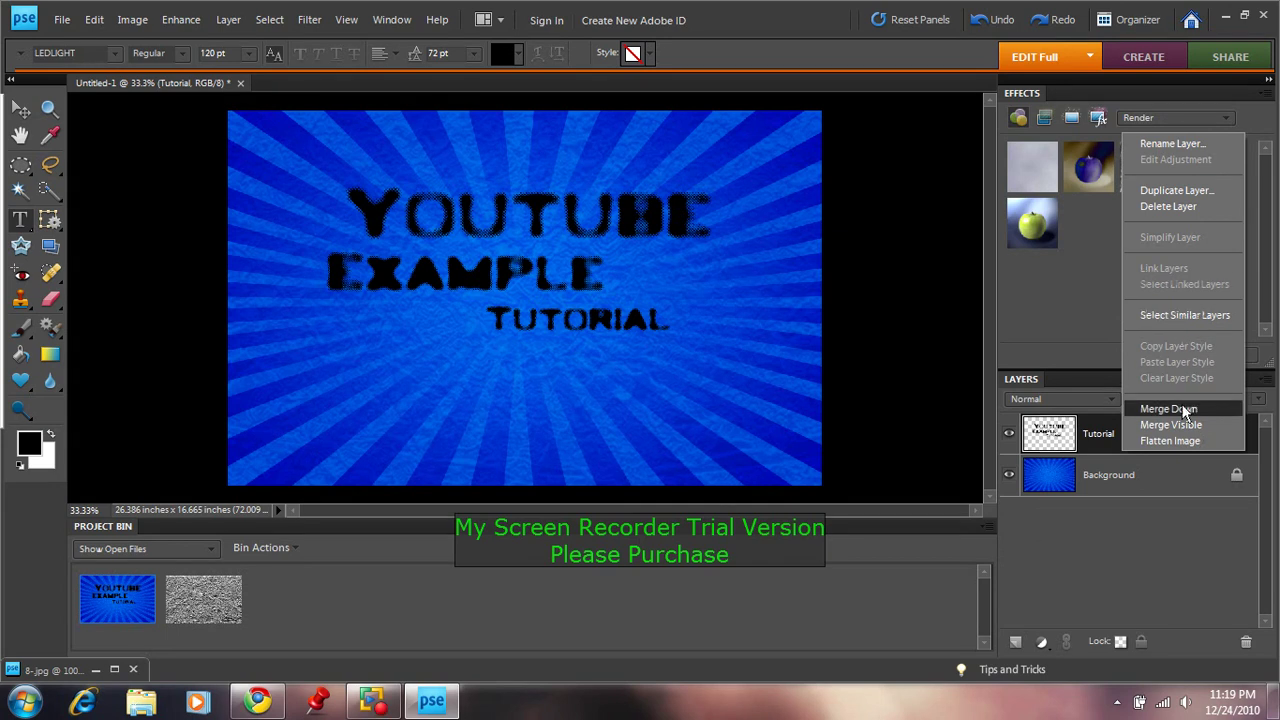
pyautogui.click(1165, 437)
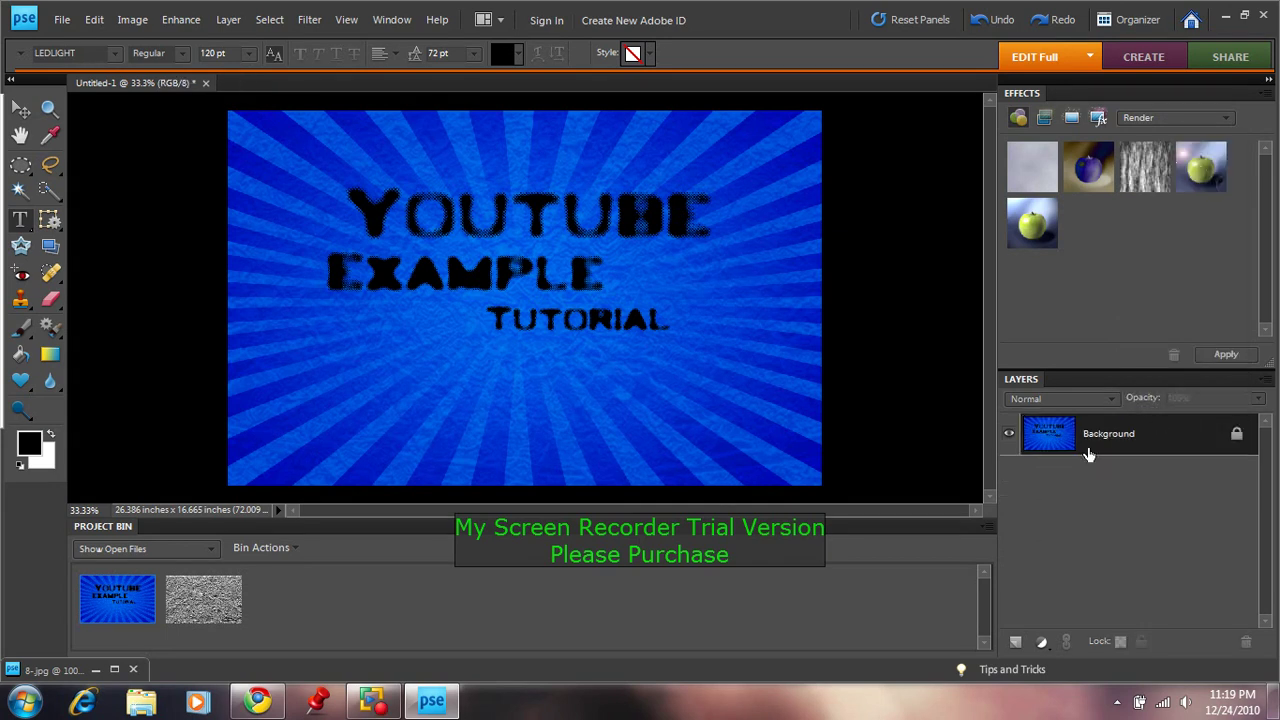
# Open the Pictures library's Miscellaneous folder in Windows Explorer.
pyautogui.click(141, 704)
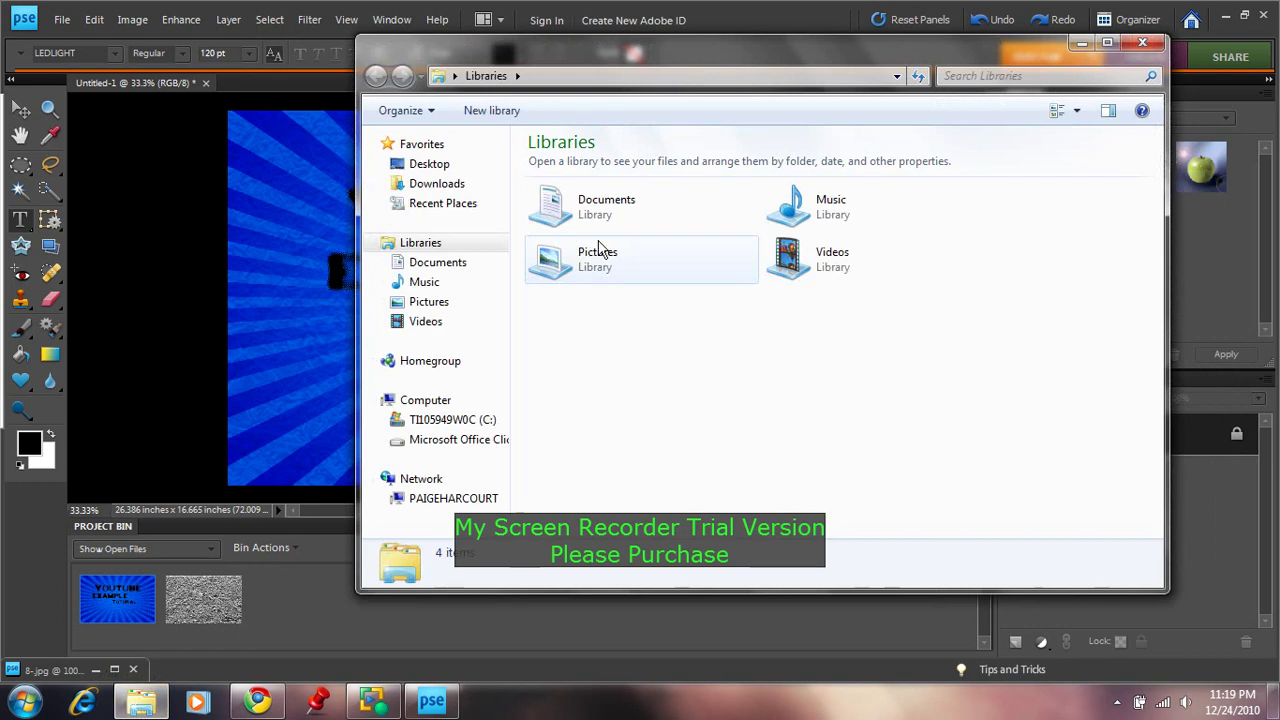
pyautogui.doubleClick(599, 250)
pyautogui.doubleClick(779, 235)
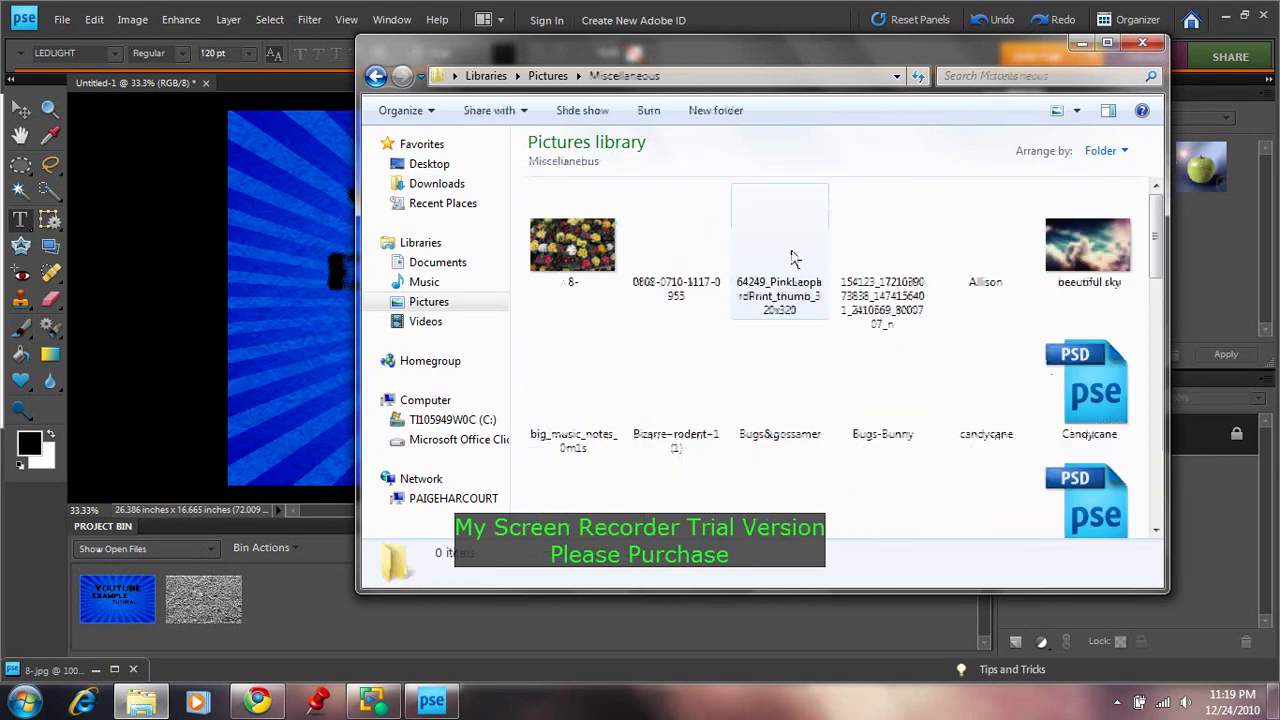
pyautogui.scroll(-10, 1135, 215)
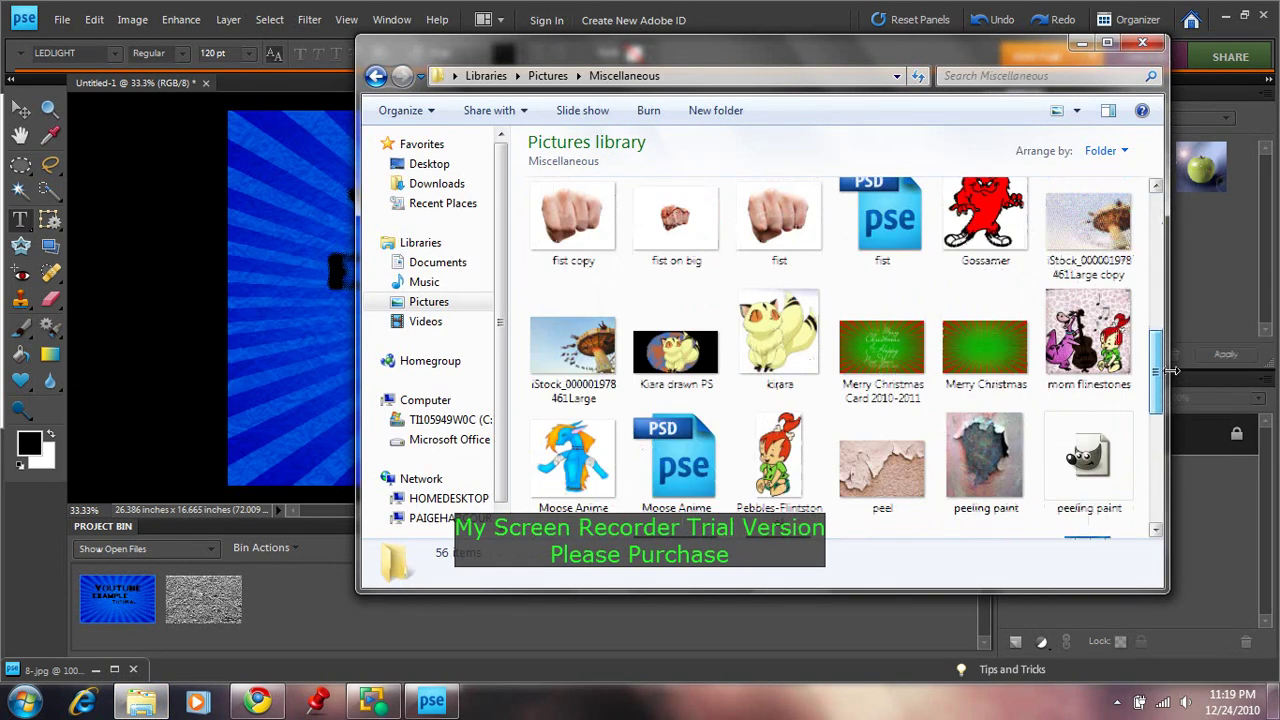
# Preview the Merry Christmas Card 2010-2011 and Merry Christmas images, closing each afterwards.
pyautogui.click(912, 381)
pyautogui.doubleClick(912, 381)
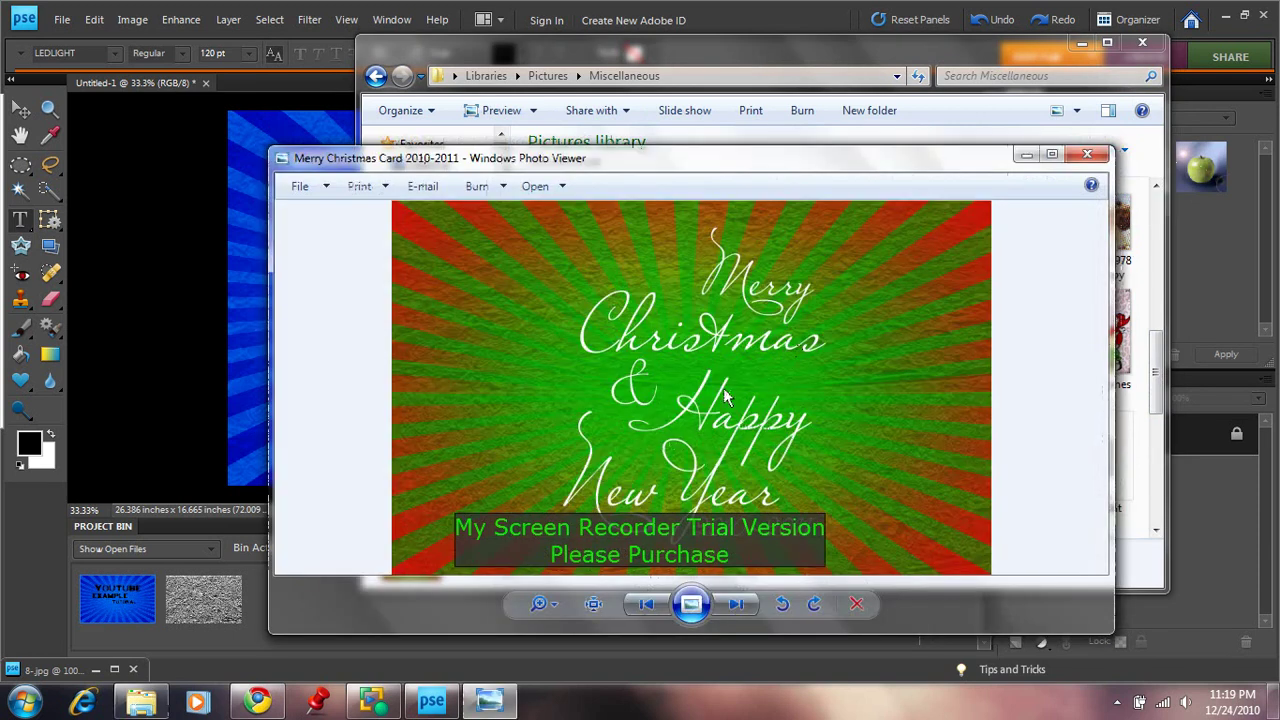
pyautogui.click(1087, 154)
pyautogui.doubleClick(988, 350)
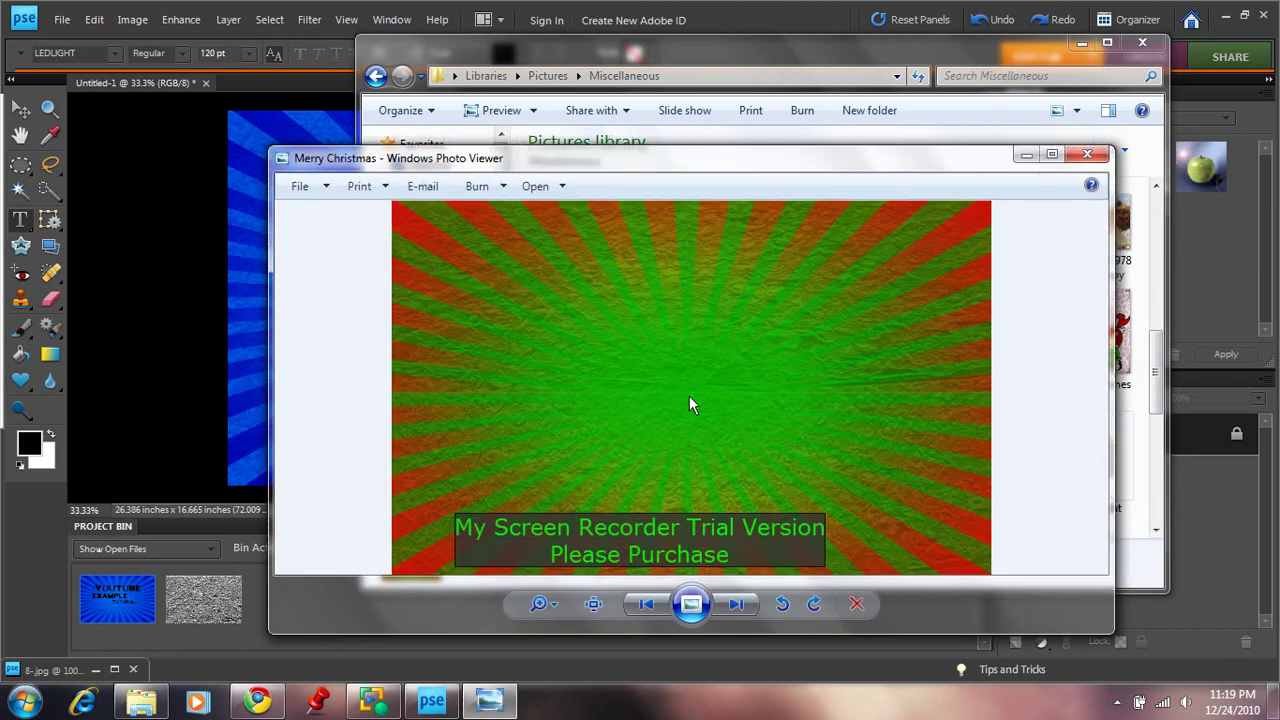
pyautogui.click(1087, 154)
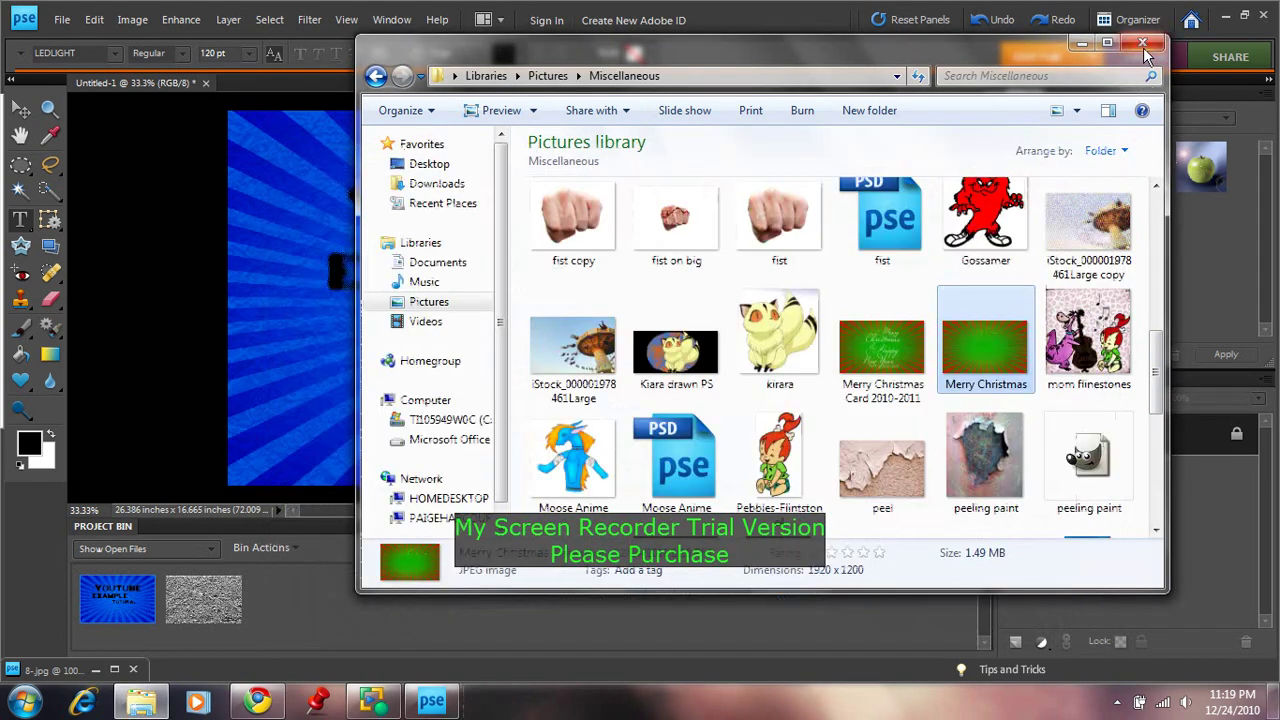